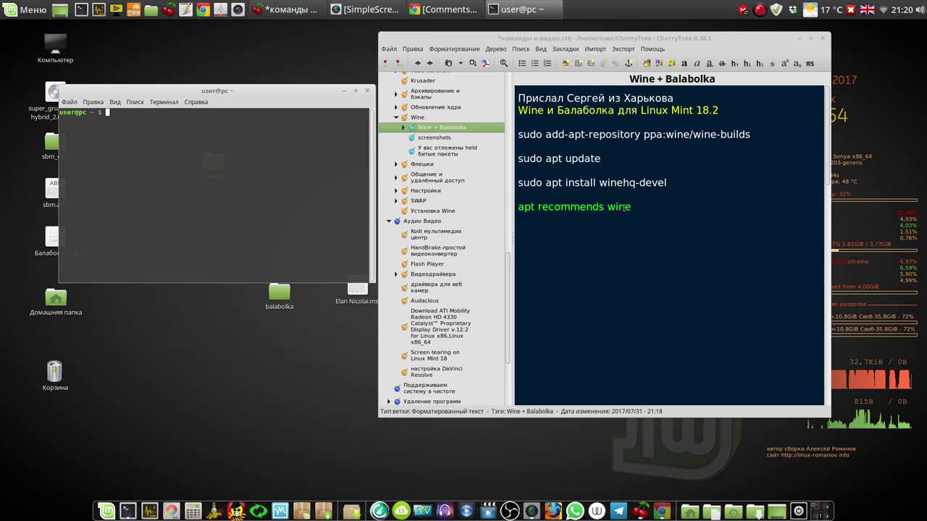
Run "apt recommends wine" and install the suggested package with "apt install libcapi20-3", entering the sudo password.
middle_click(163, 146)
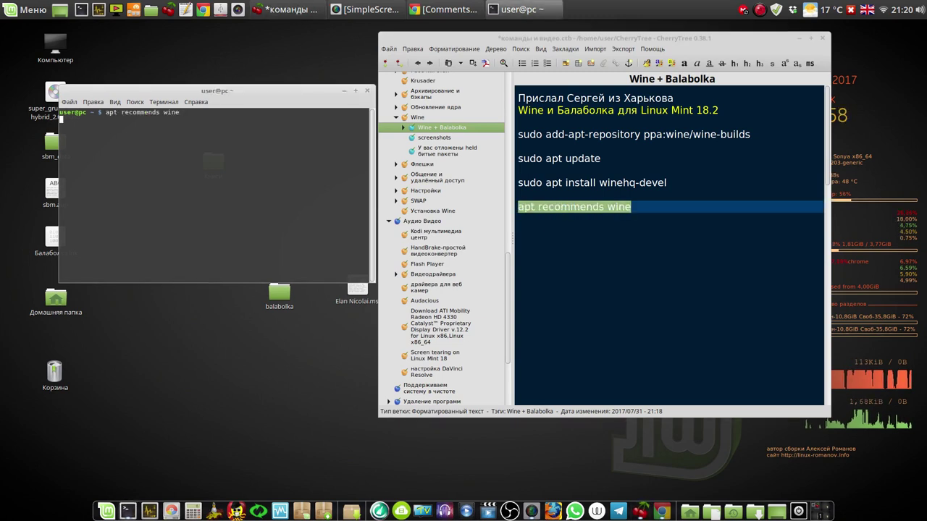
key(Return)
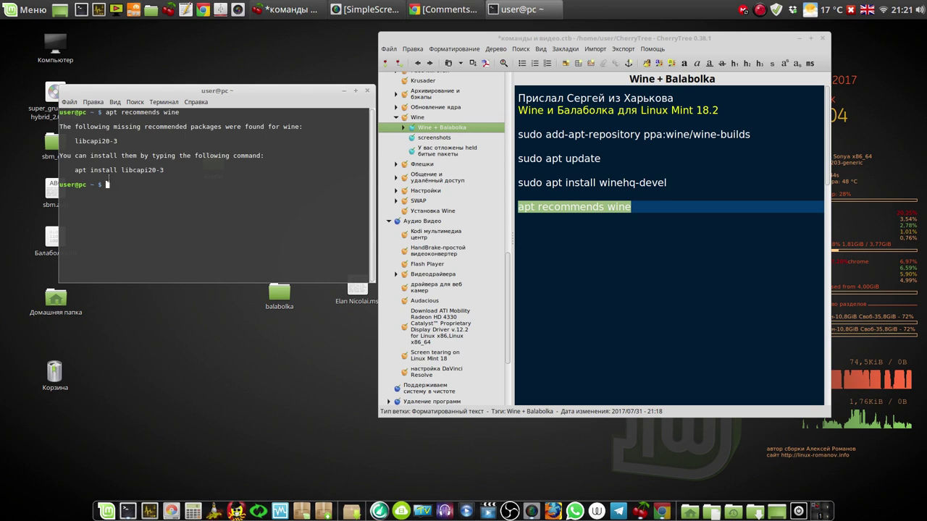
drag(75, 170, 165, 169)
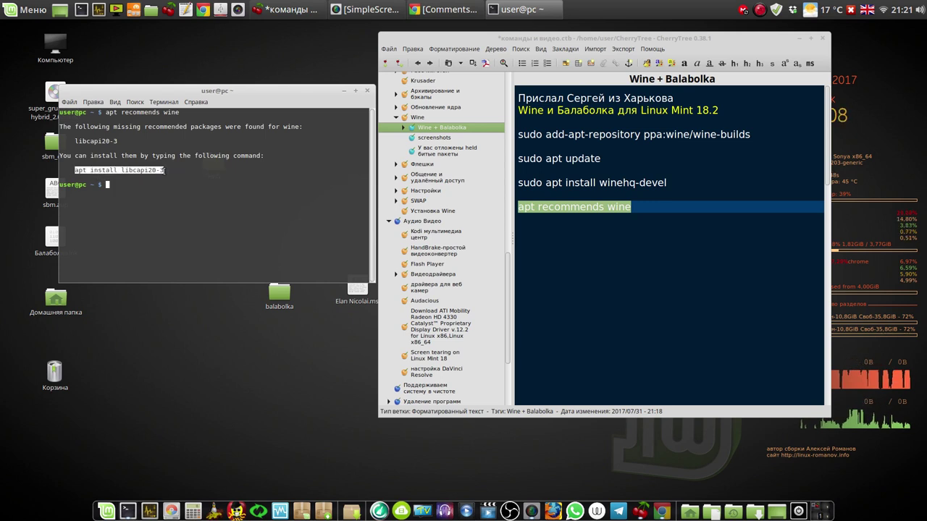
right_click(162, 172)
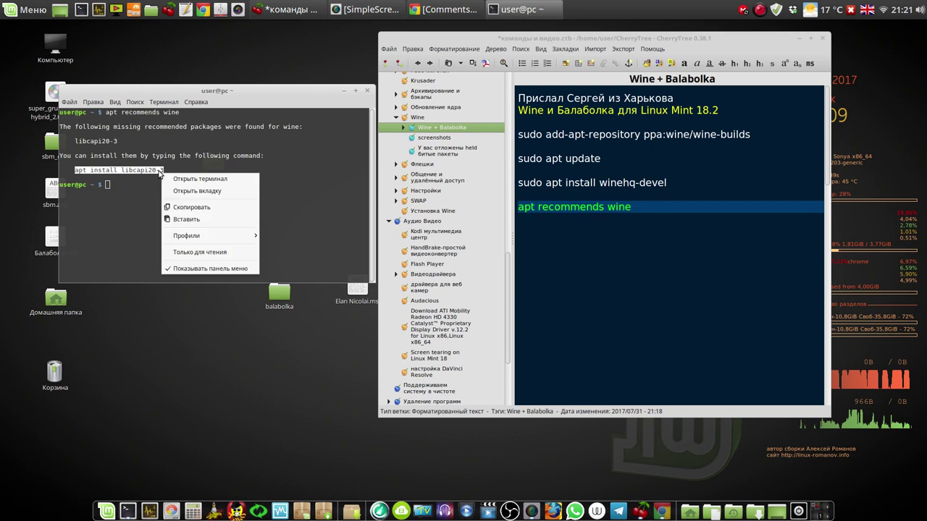
click(186, 207)
key(ctrl+shift+v)
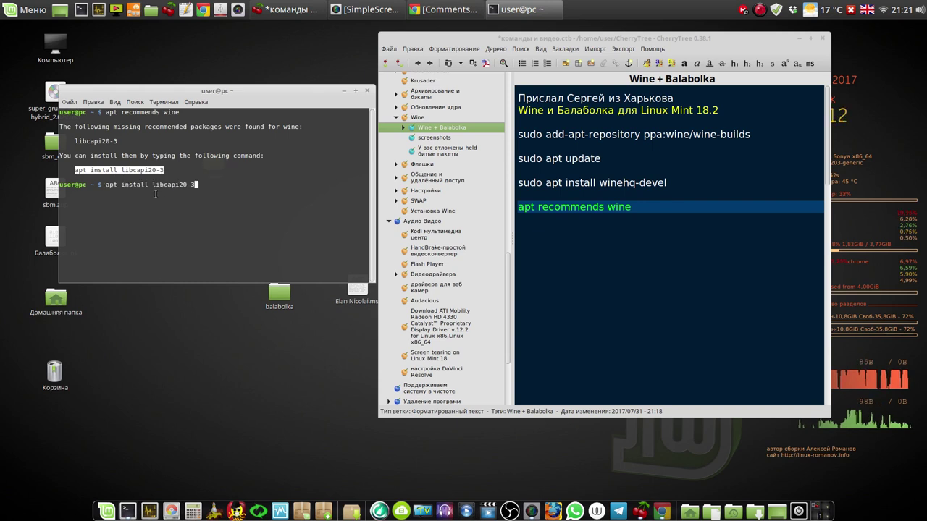
key(Return)
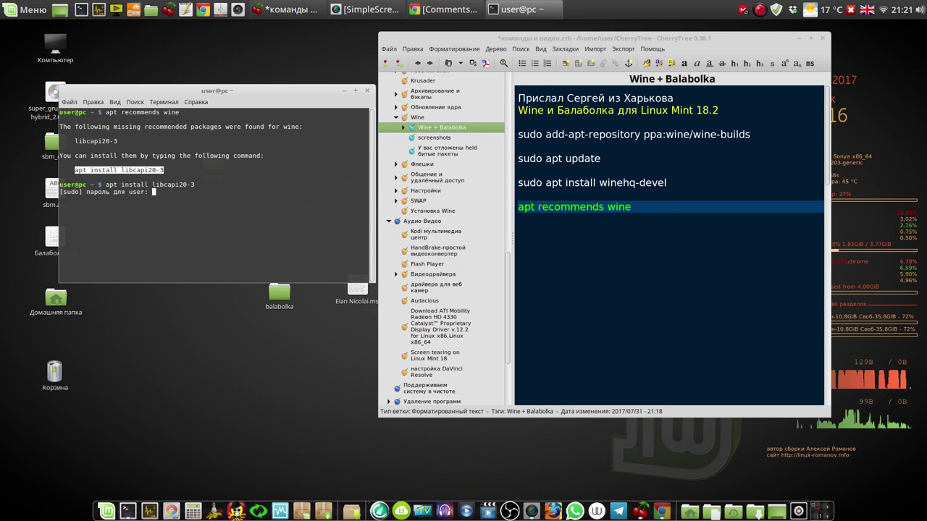
key(Return)
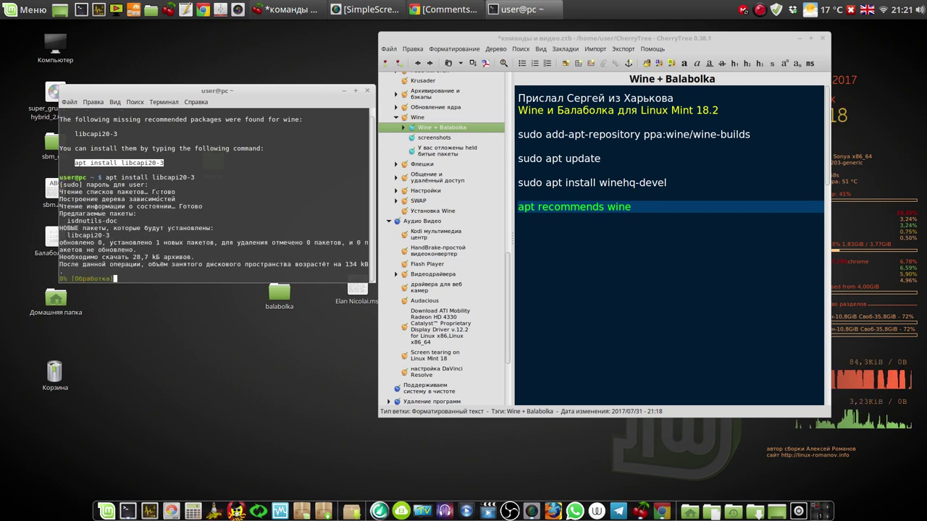
click(759, 11)
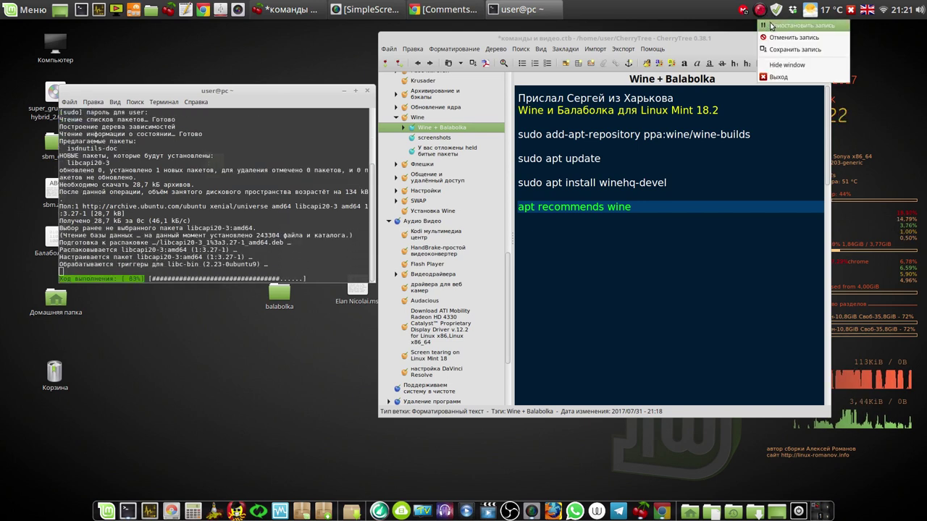
click(771, 26)
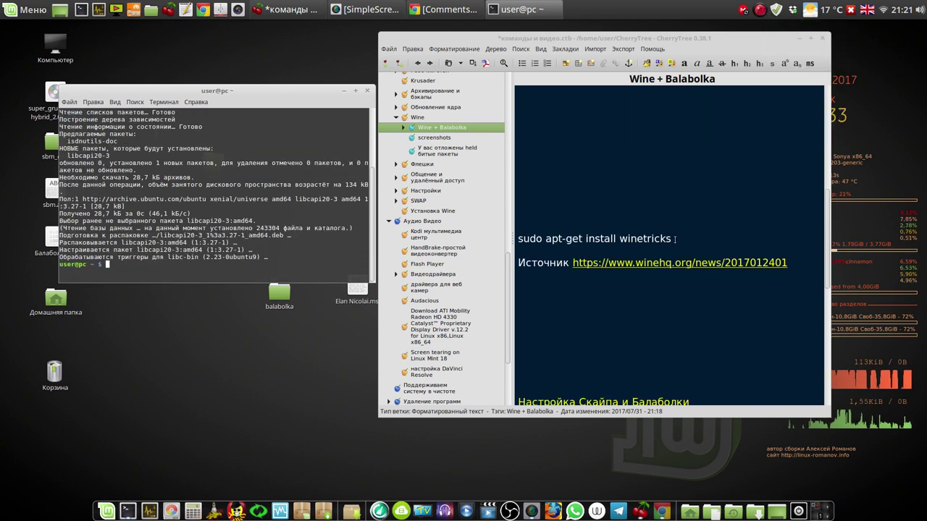
Copy the command "sudo apt-get install winetricks" from the notes into the terminal and run it.
drag(672, 240, 518, 244)
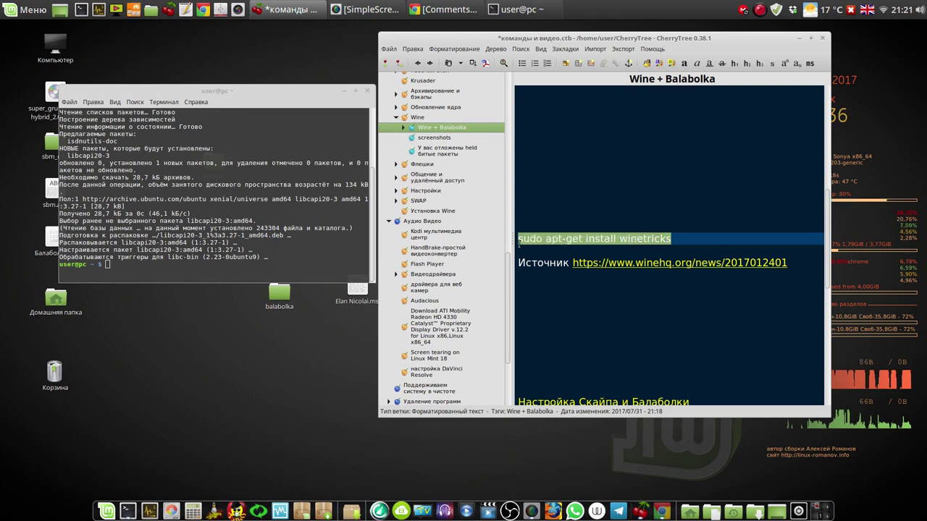
middle_click(188, 270)
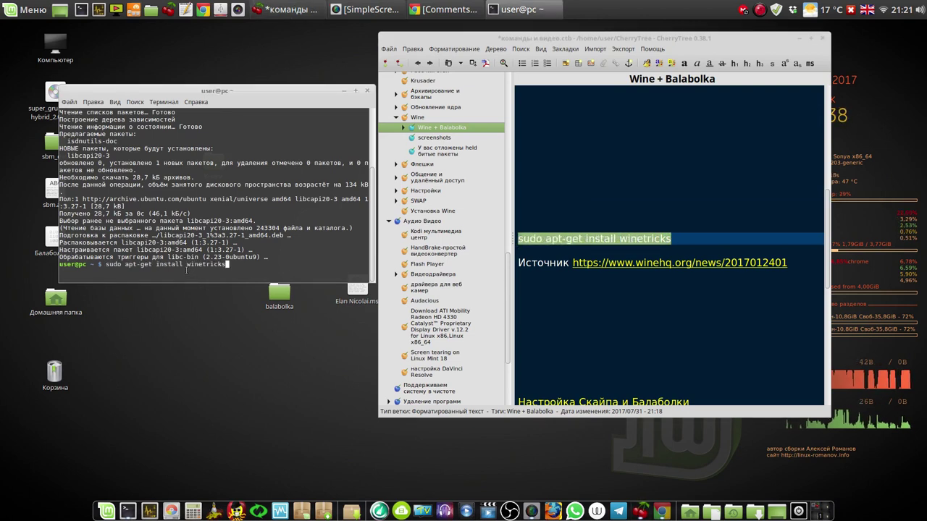
key(Return)
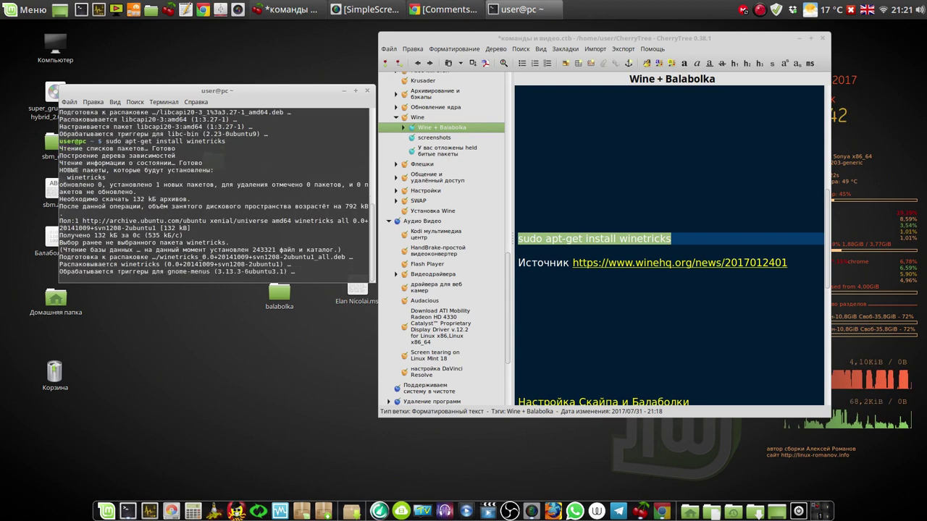
click(760, 12)
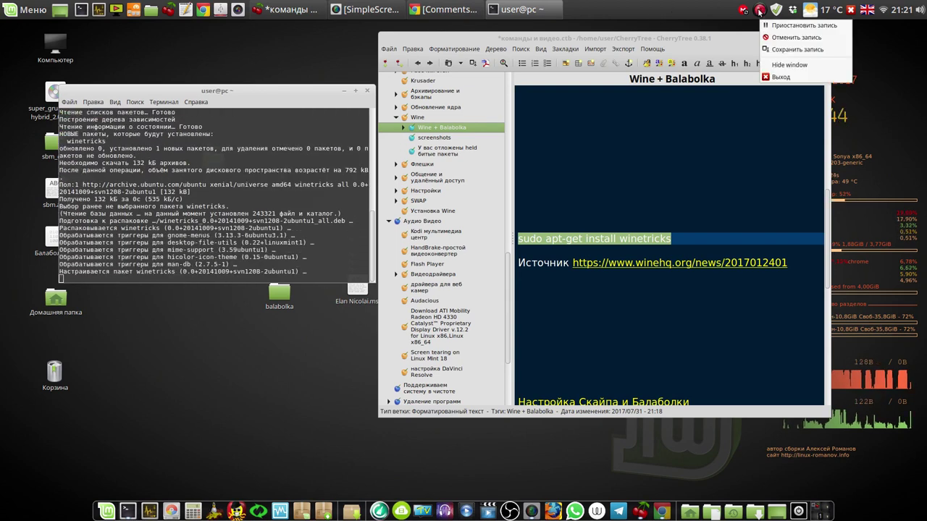
click(789, 21)
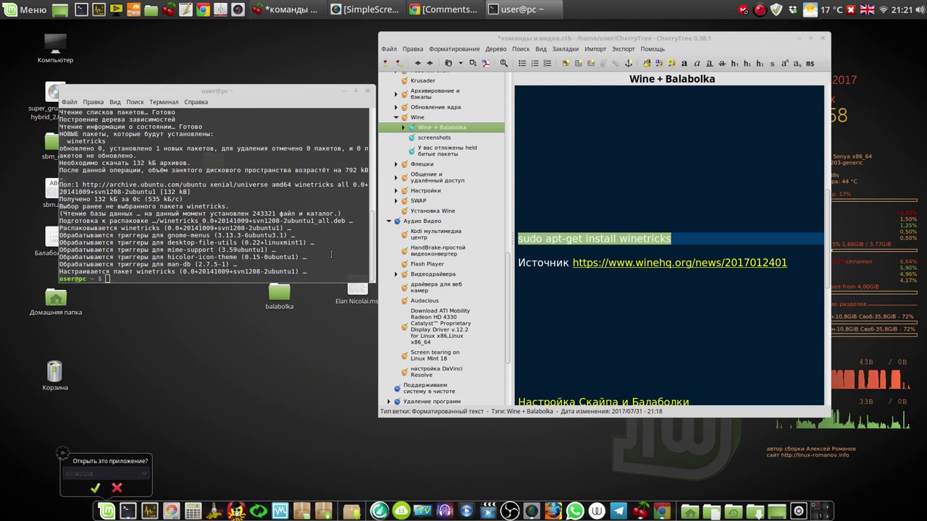
Close the terminal and accept the dock's offer to open Winetricks, minimizing the notes window.
click(367, 91)
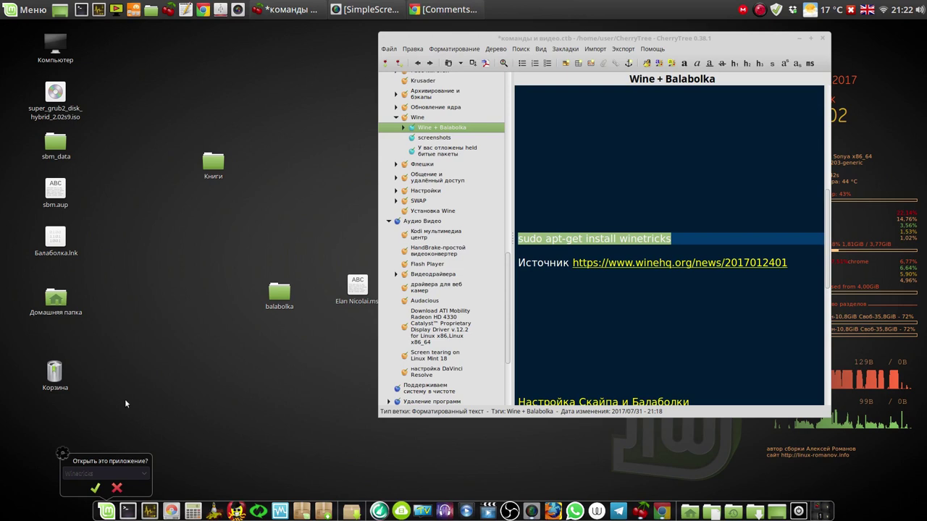
click(95, 490)
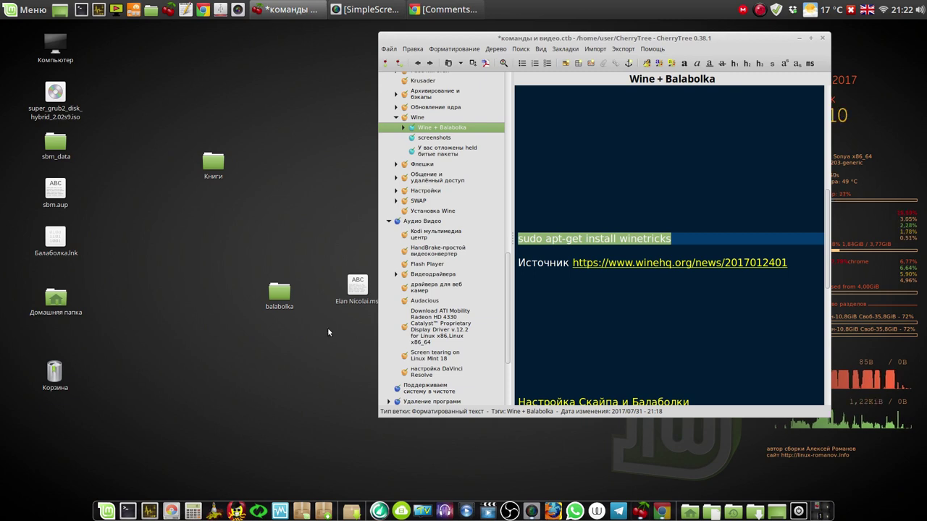
click(800, 39)
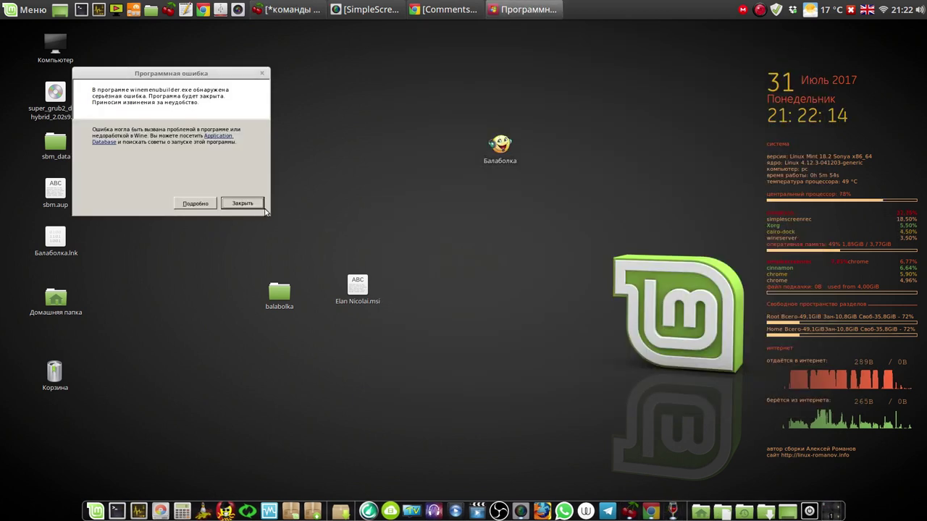
Close the winemenubuilder.exe error dialog and move the Winetricks wineprefix dialog aside.
click(218, 76)
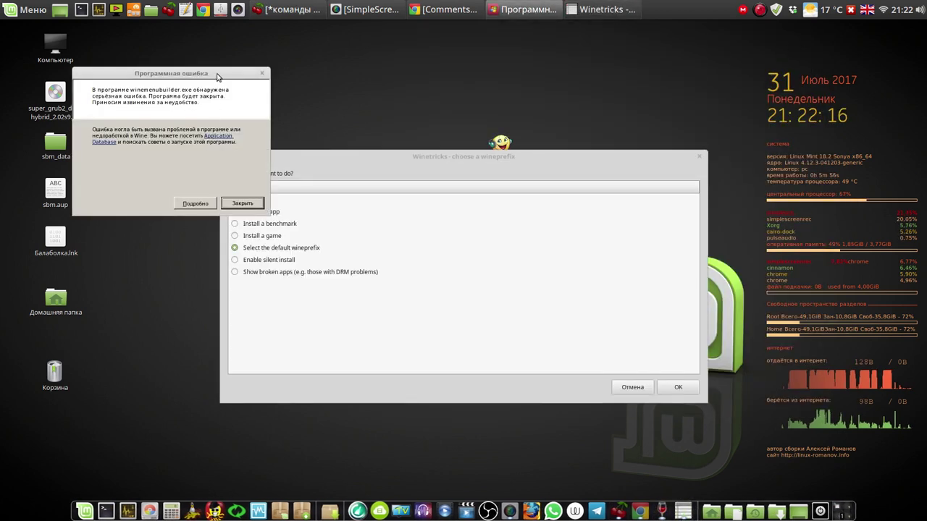
click(242, 203)
drag(324, 157, 235, 85)
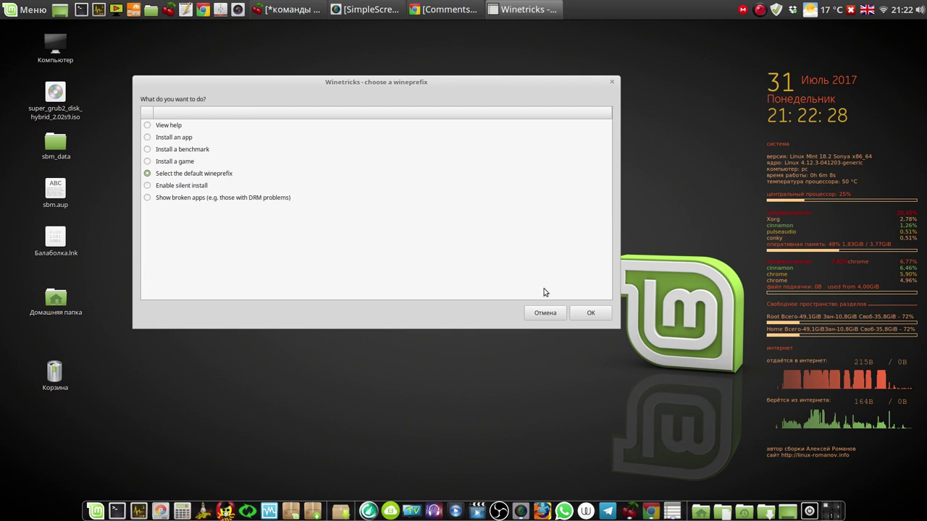
Continue with the default wineprefix and decline letting Winetricks report statistics.
click(590, 312)
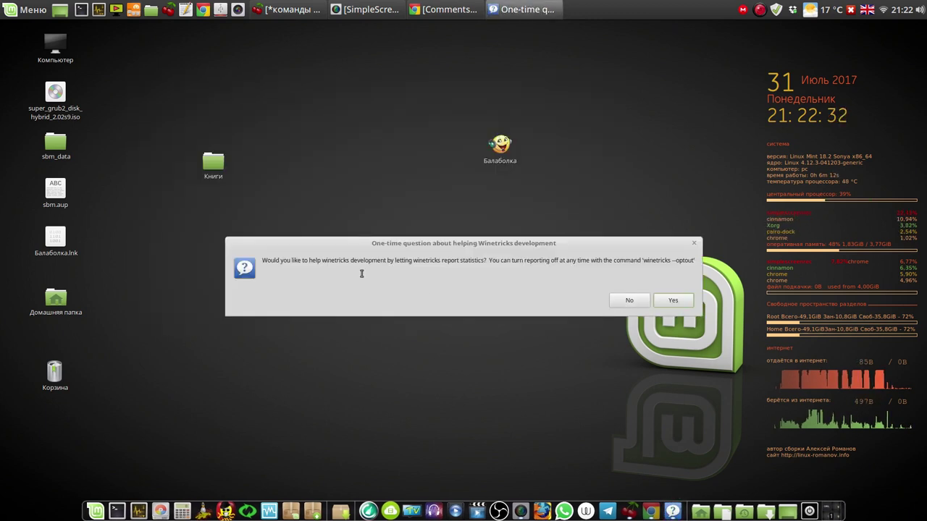
click(627, 303)
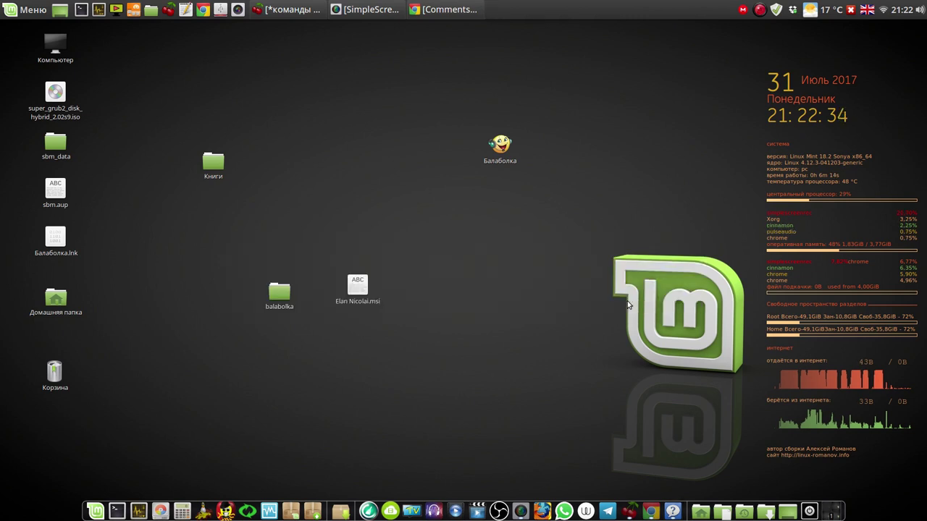
click(568, 302)
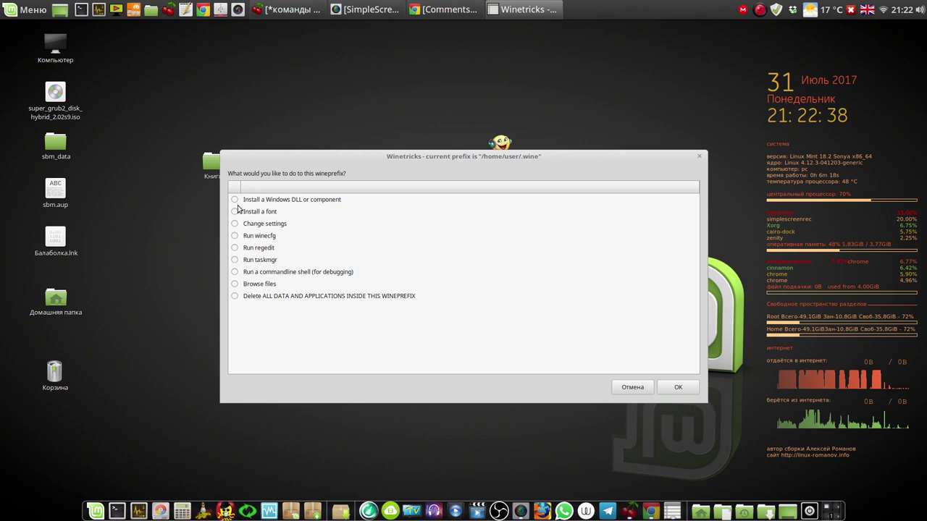
Open the Windows DLL or component package list and place it beside the notes section "Заполняем Winetricks" listing the required components.
click(236, 202)
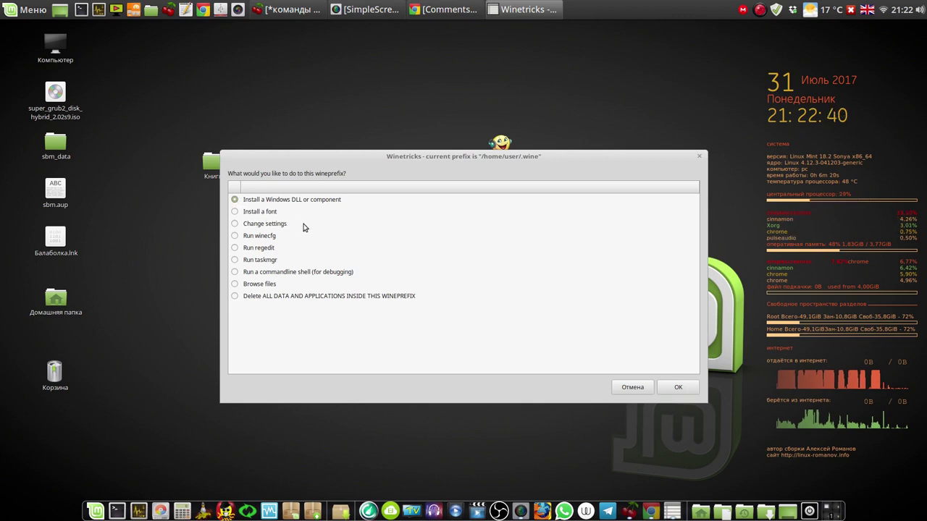
click(679, 388)
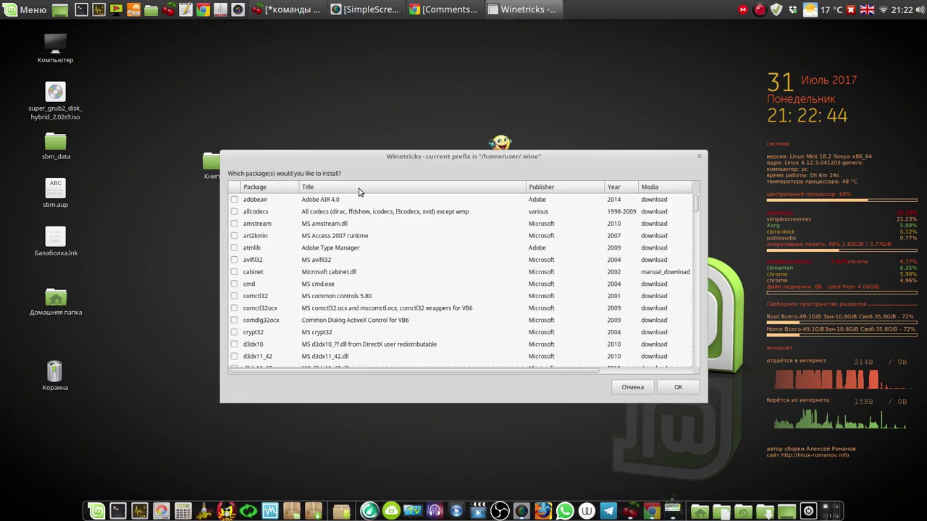
drag(375, 158, 184, 52)
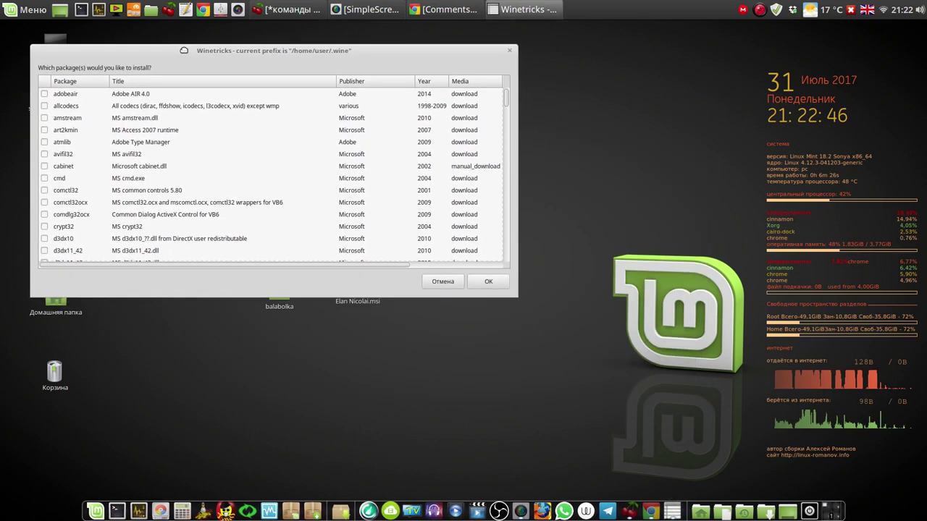
click(295, 10)
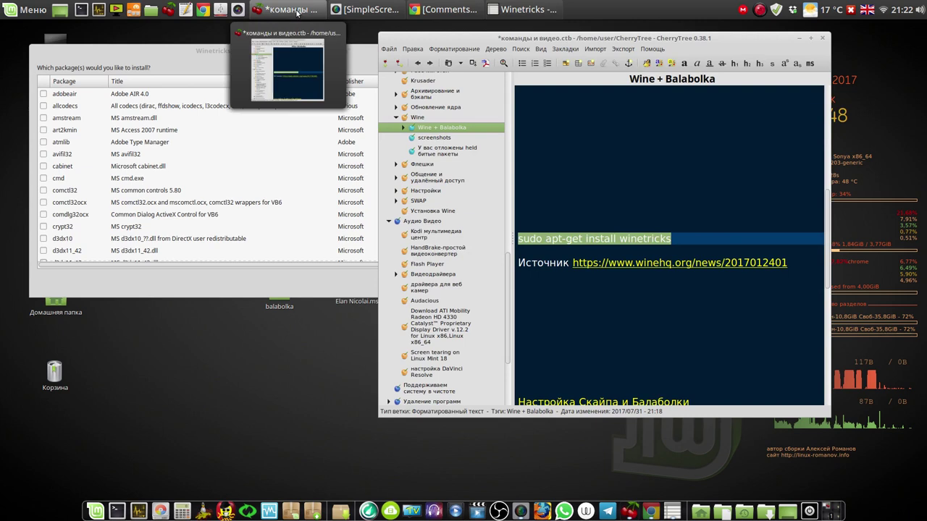
scroll(637, 269, down, 4)
scroll(637, 268, down, 6)
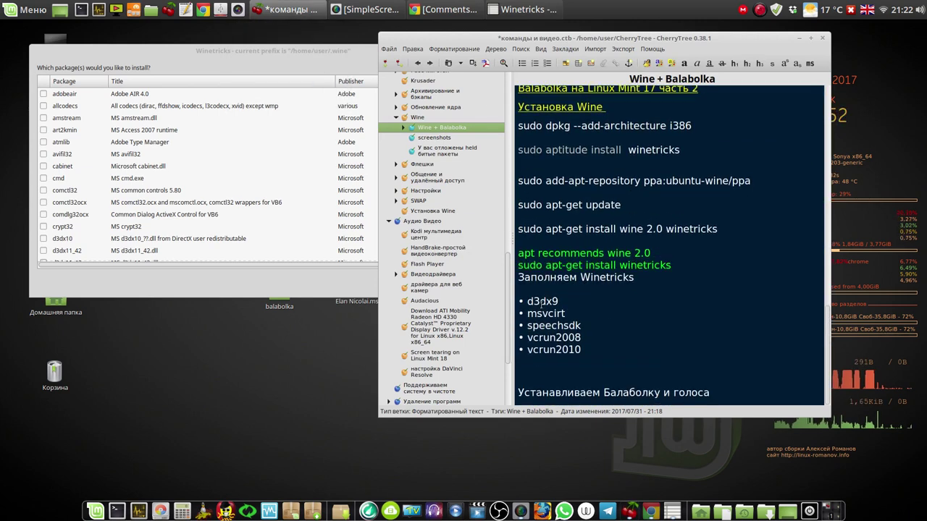
Mark the d3dx9 and msvcirt packages for installation in the Winetricks package list.
click(248, 59)
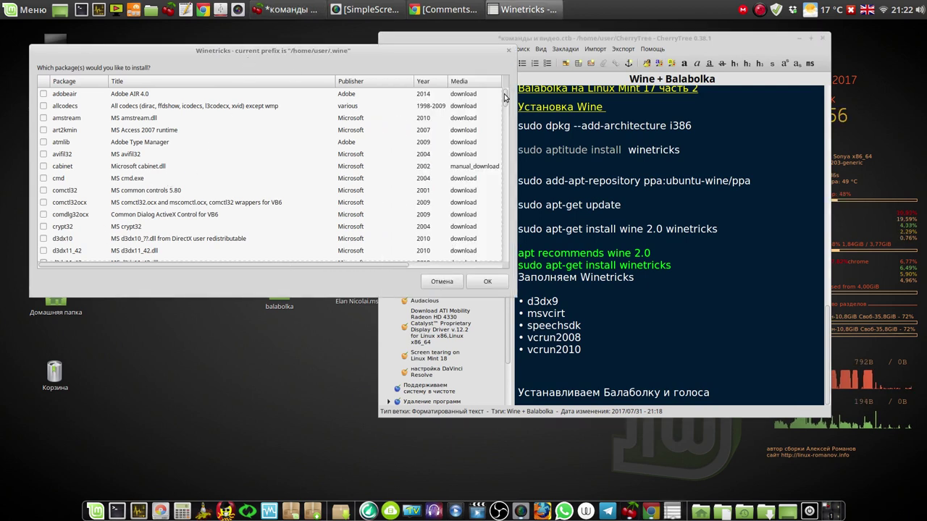
scroll(279, 195, down, 2)
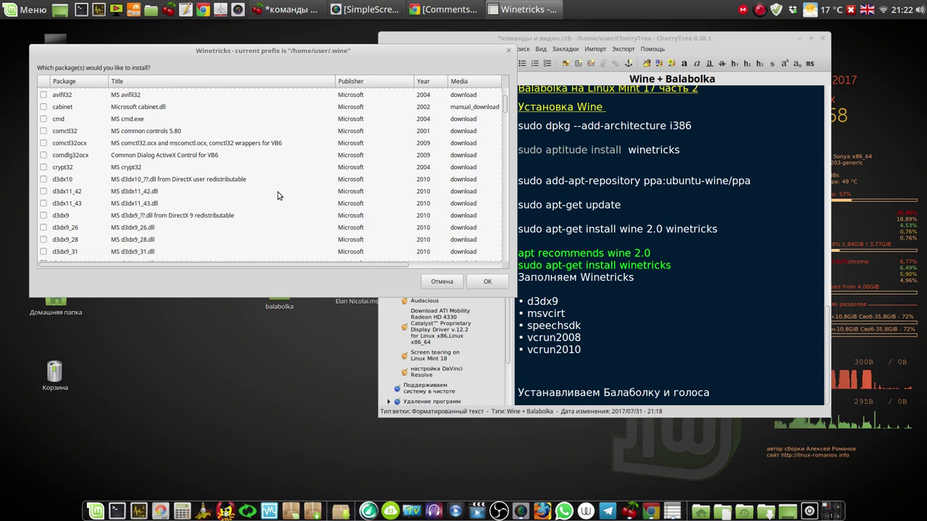
click(43, 215)
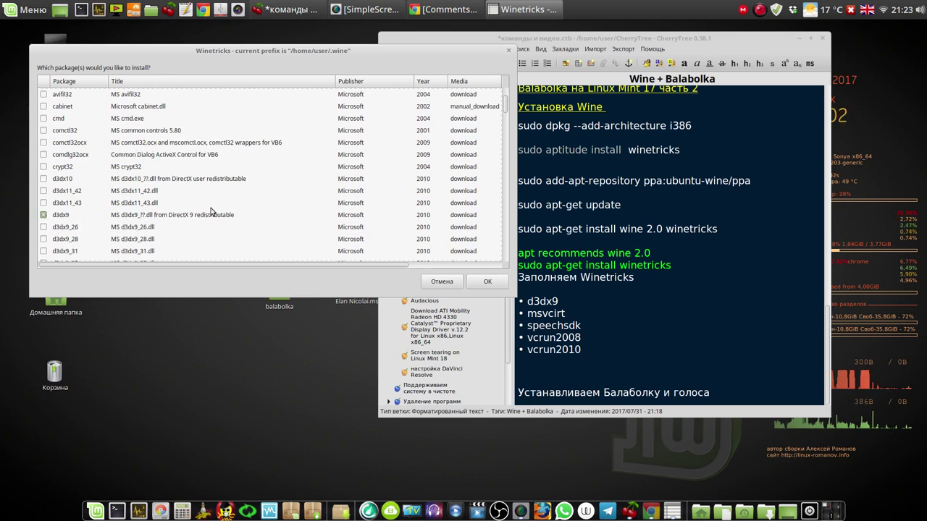
scroll(211, 211, down, 3)
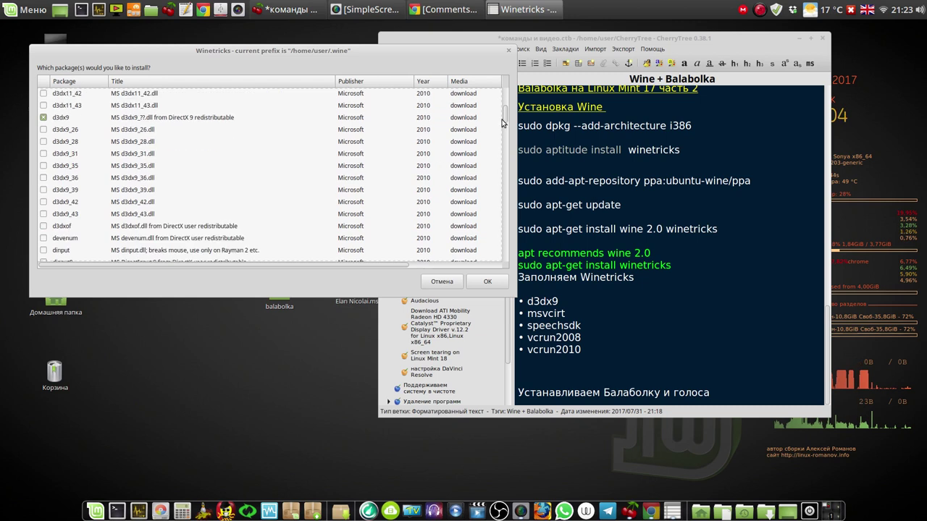
drag(505, 122, 510, 199)
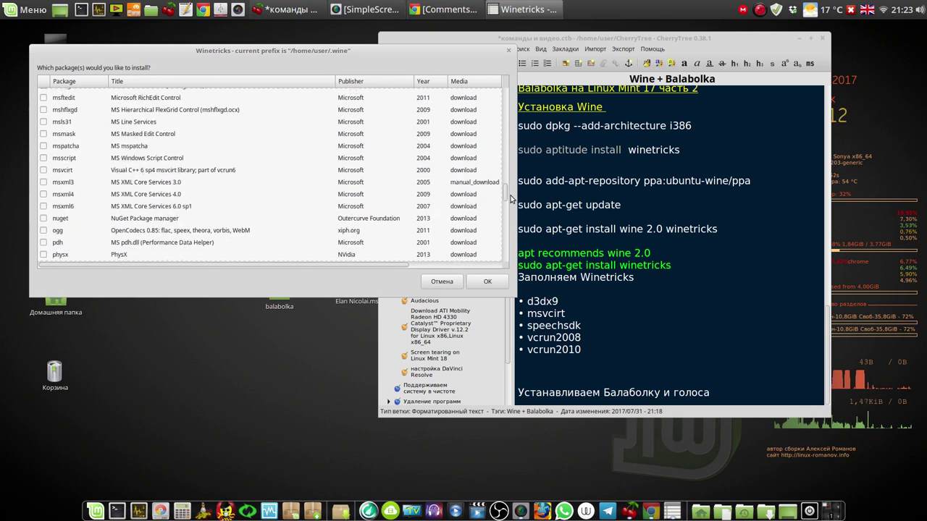
click(43, 170)
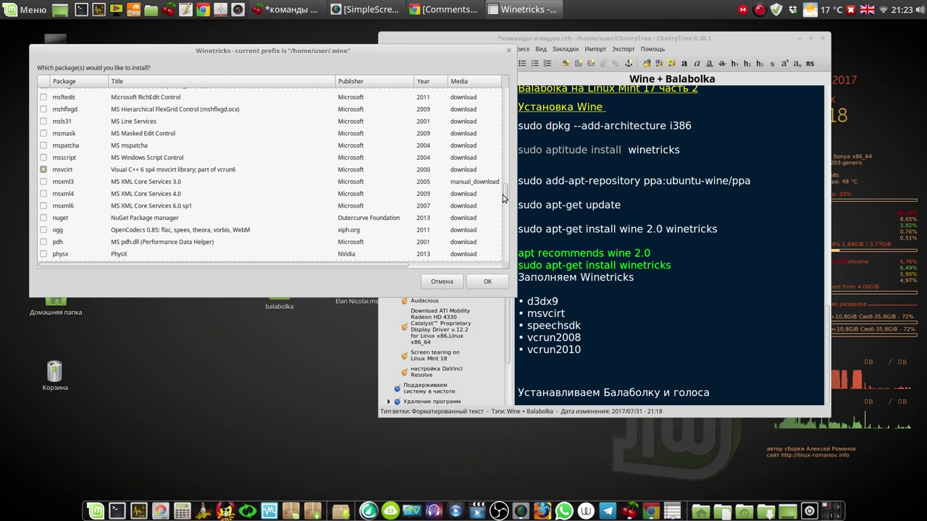
Mark the speechsdk package (MS Speech SDK 5.1) for installation in the Winetricks package list.
scroll(505, 203, down, 3)
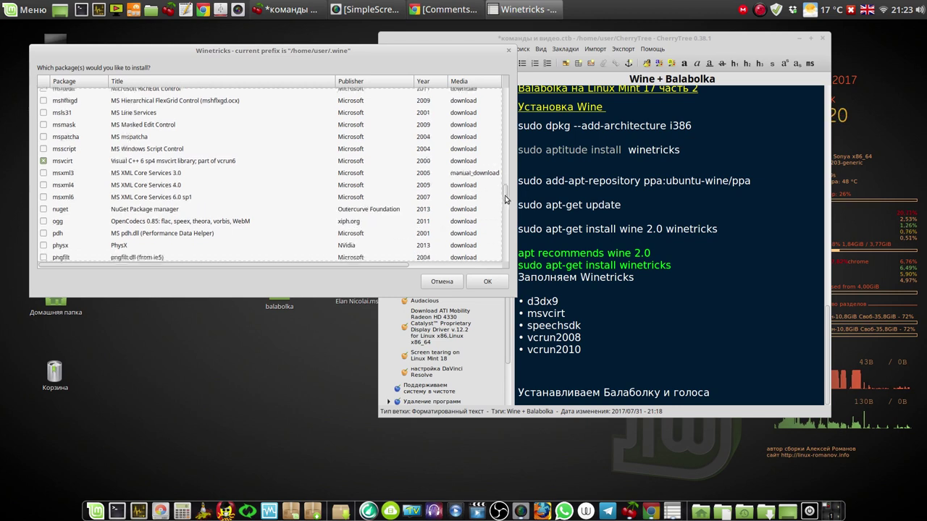
scroll(506, 211, down, 7)
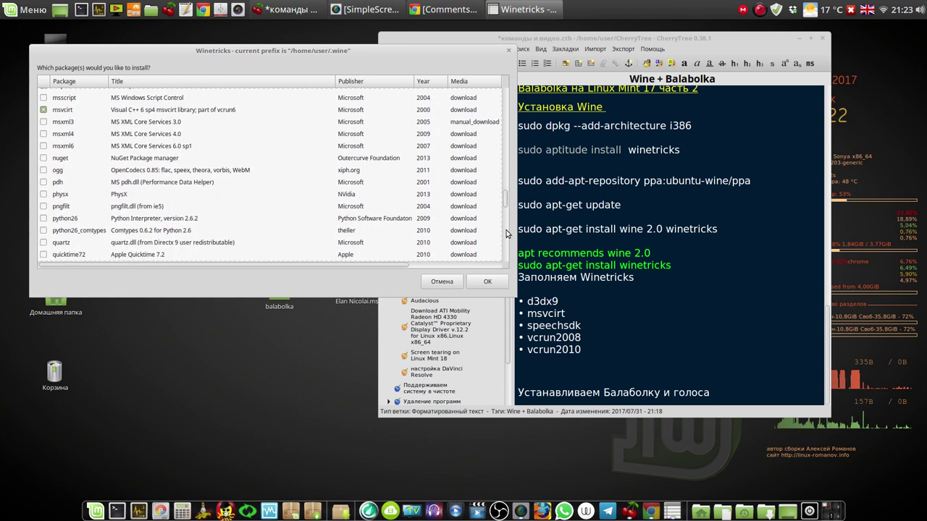
drag(506, 210, 505, 226)
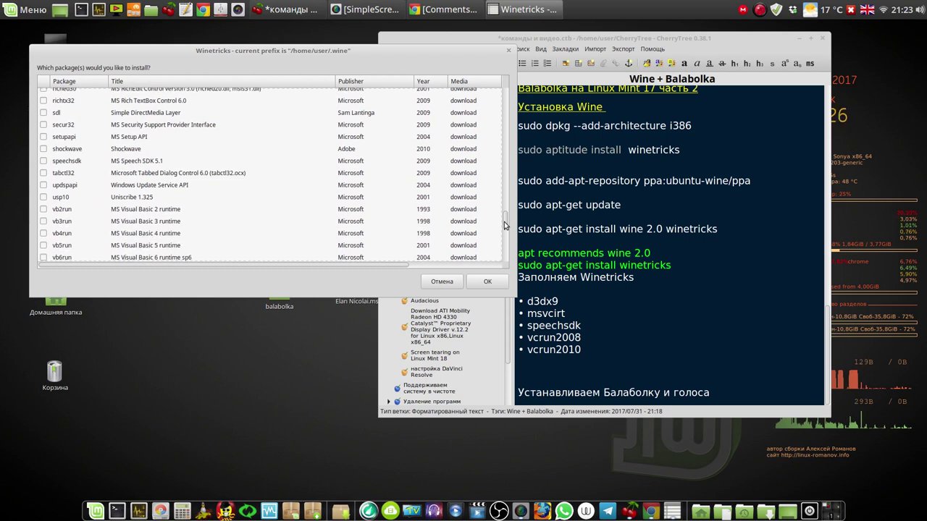
click(44, 160)
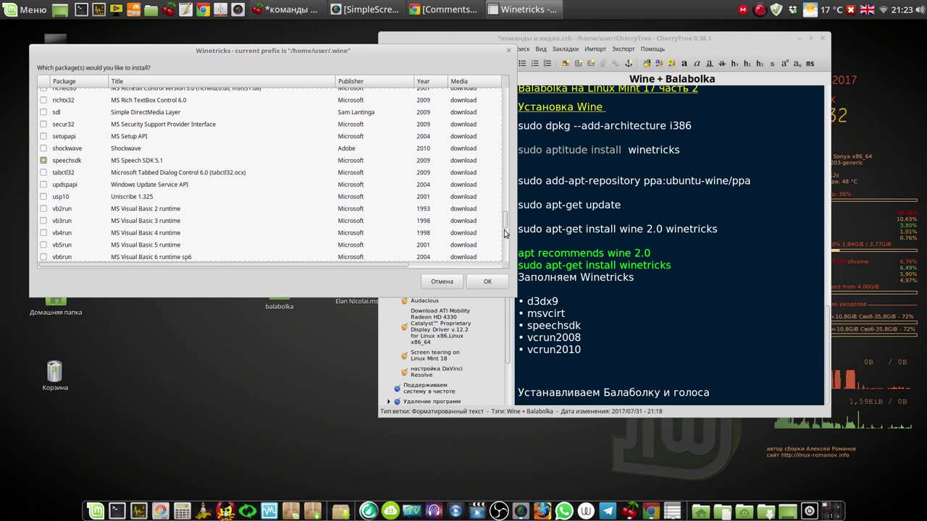
Mark the vcrun2008 and vcrun2010 packages, start installing all marked packages, and minimize the notes window.
drag(505, 233, 507, 246)
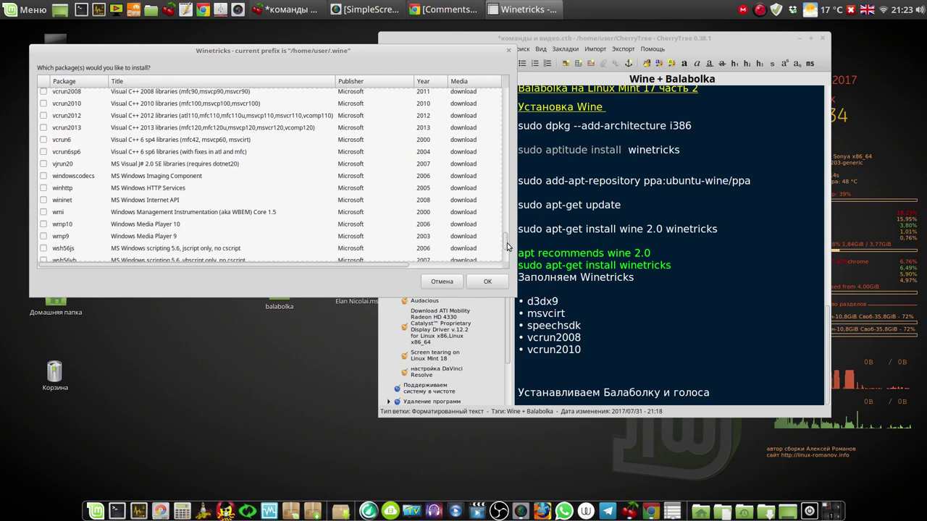
scroll(507, 246, up, 2)
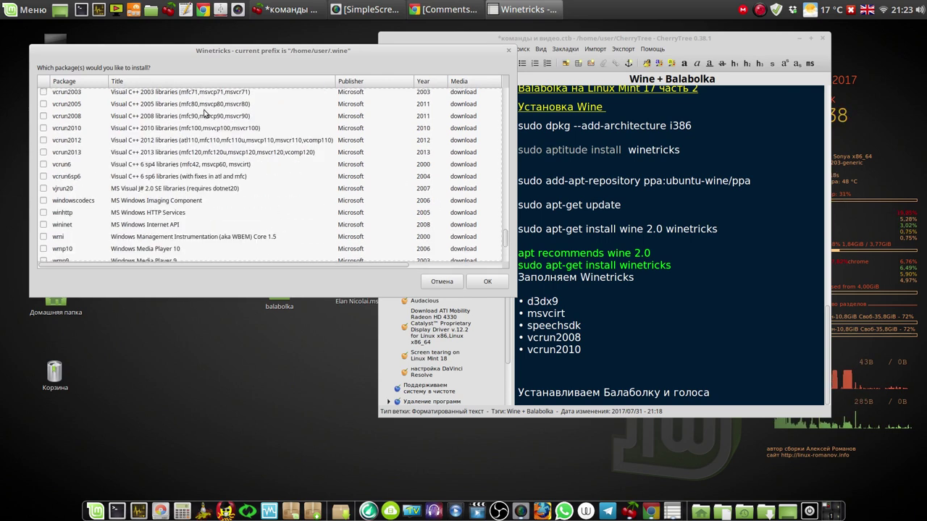
click(43, 117)
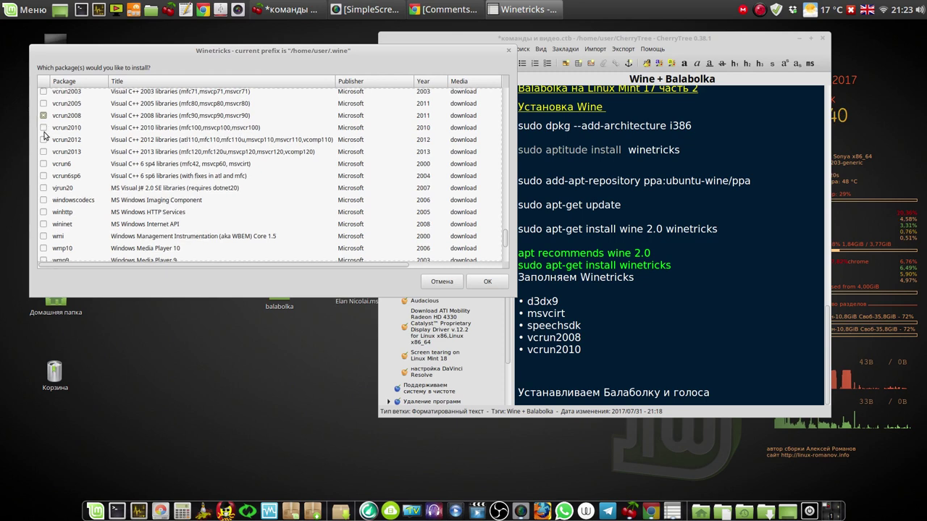
click(43, 128)
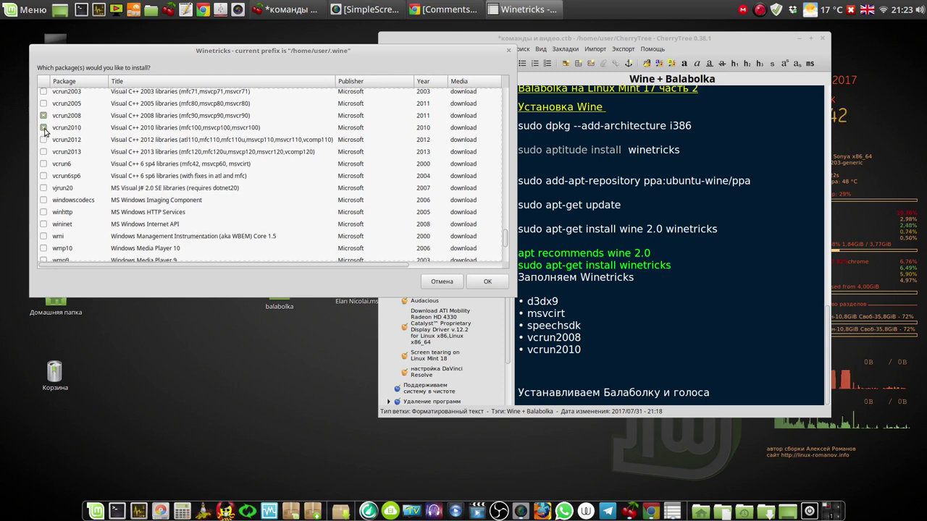
click(488, 281)
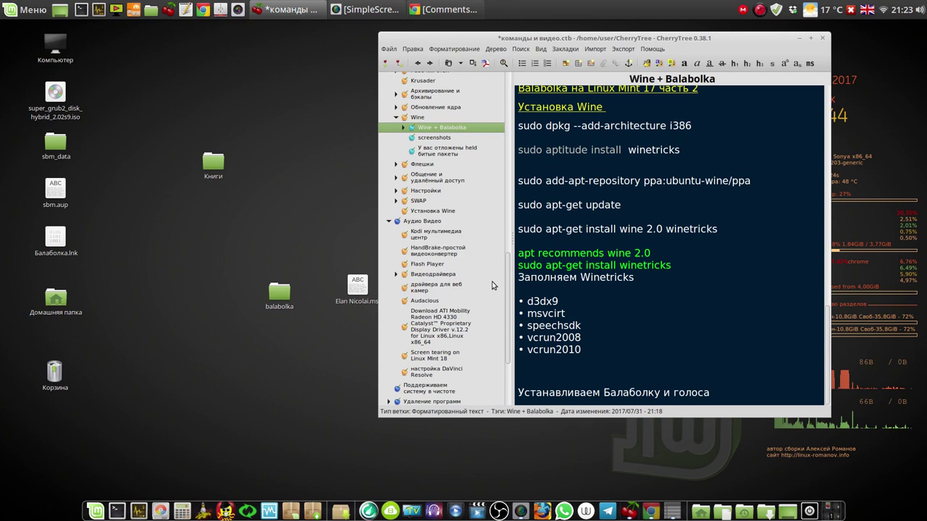
click(798, 41)
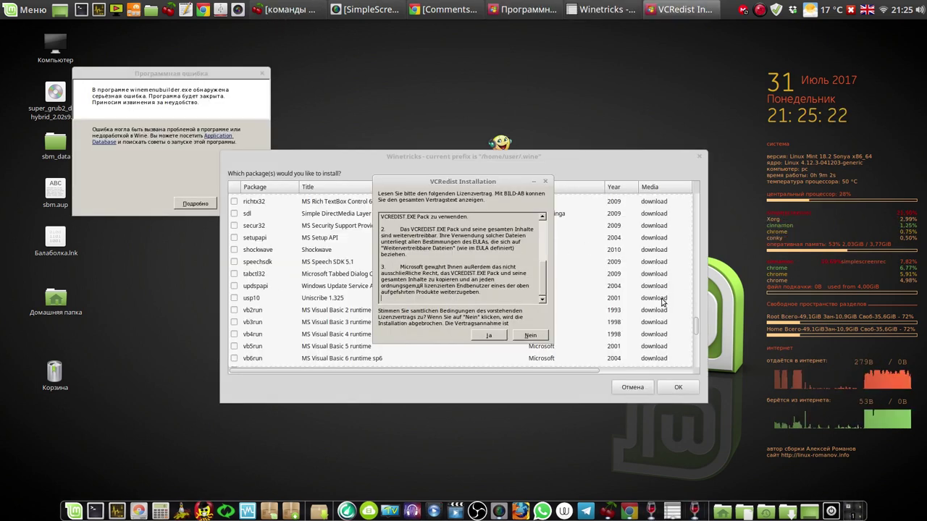
Cancel out of the reopened Winetricks dialogs and close the winemenubuilder.exe error dialog.
click(640, 390)
click(640, 394)
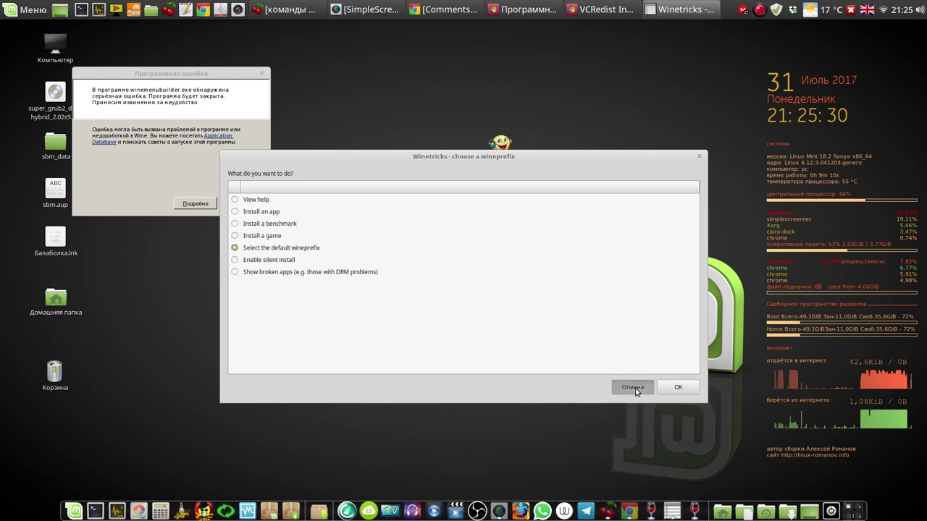
click(634, 390)
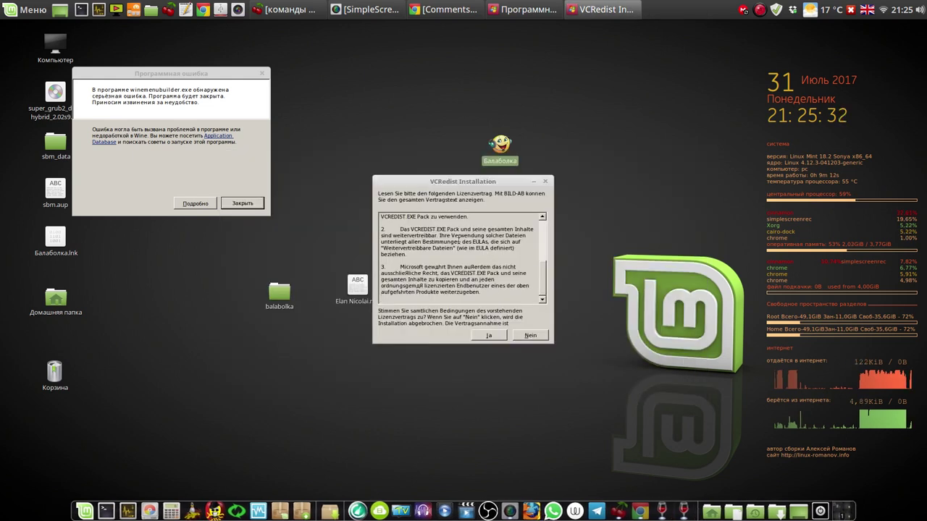
click(243, 202)
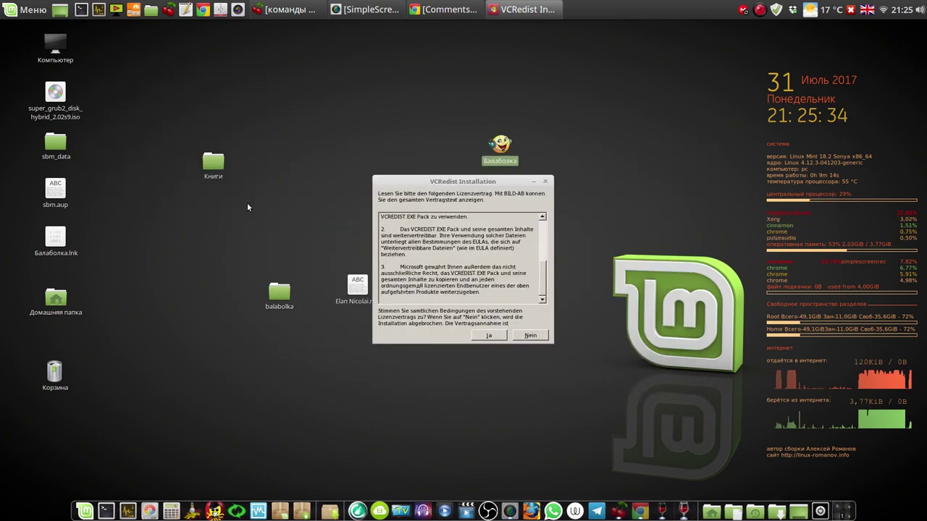
Accept the German licence agreement in the VCRedist Installation dialog.
click(487, 333)
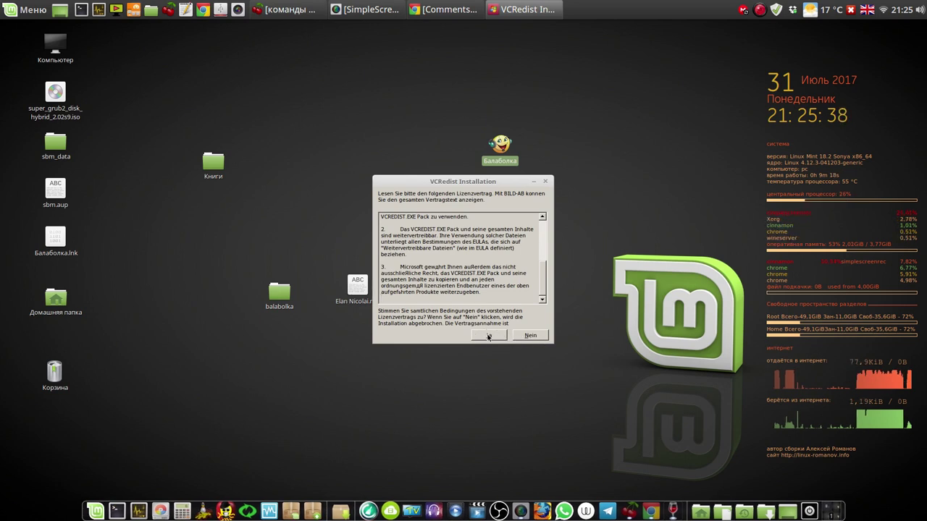
click(489, 336)
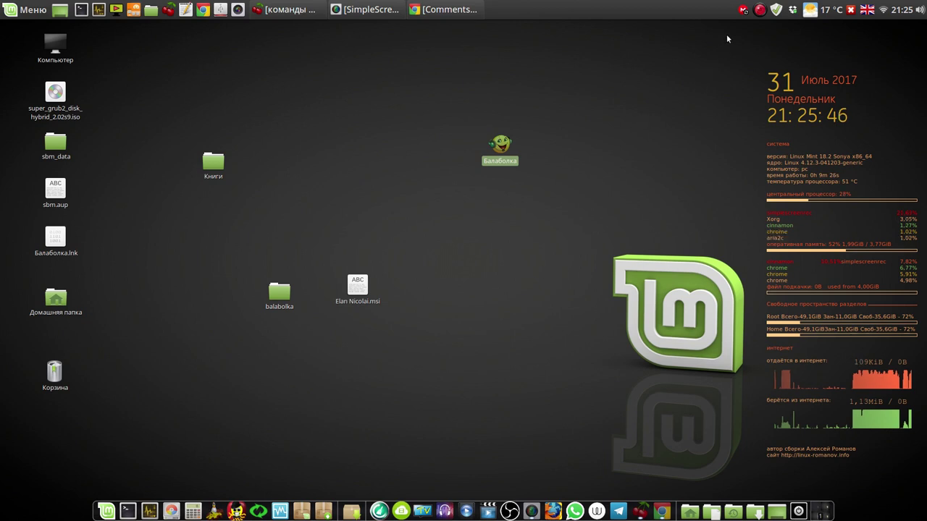
click(759, 11)
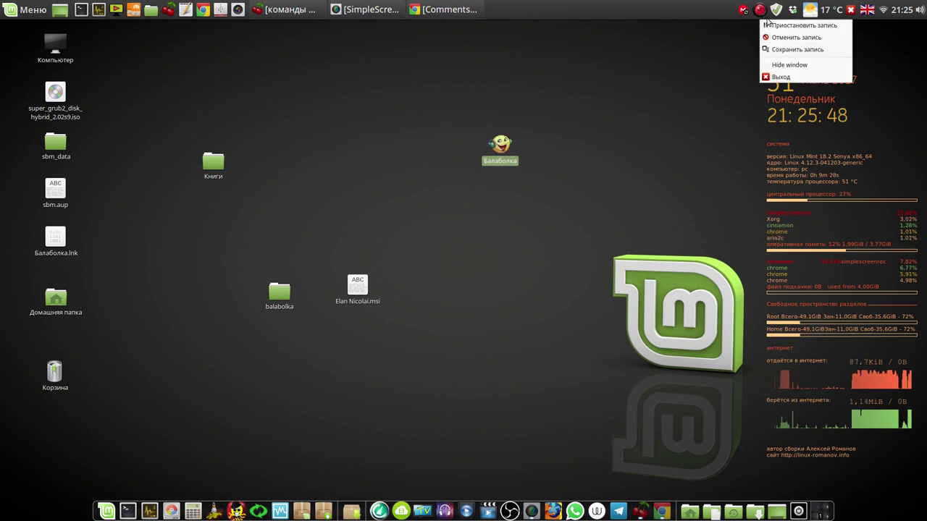
click(765, 22)
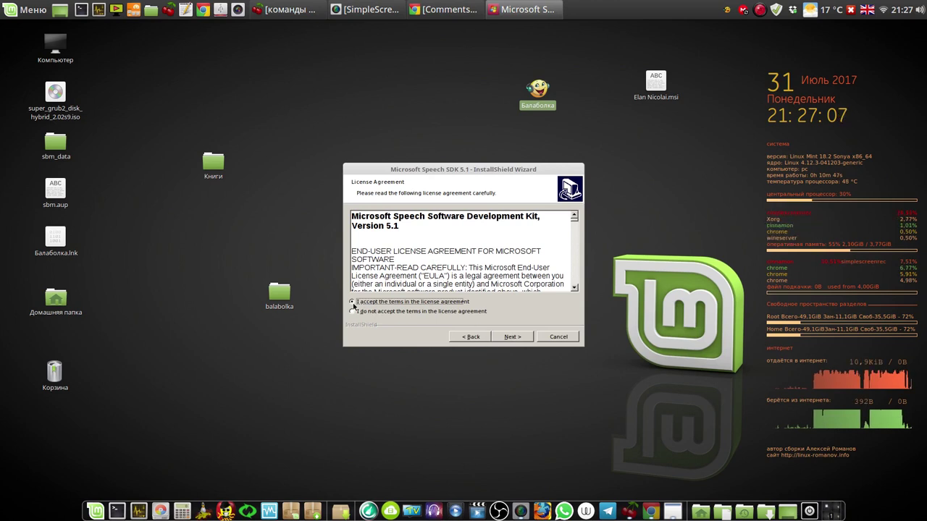
Continue past the accepted Microsoft Speech SDK 5.1 license and submit the customer information with the user name "user".
click(512, 337)
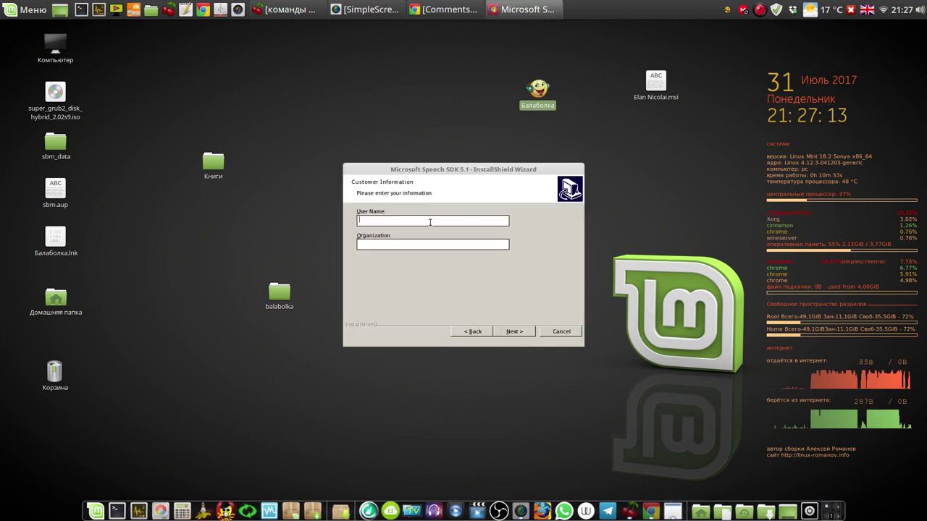
text(u)
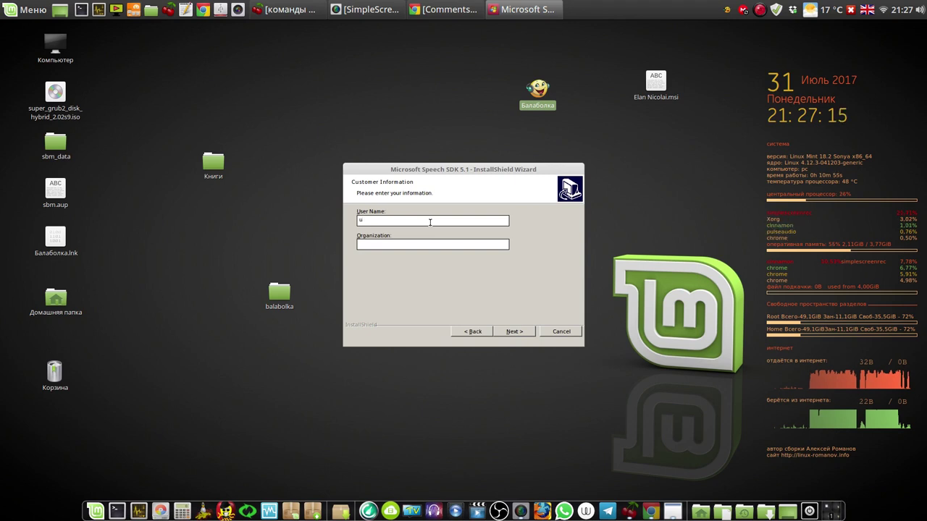
text(ser)
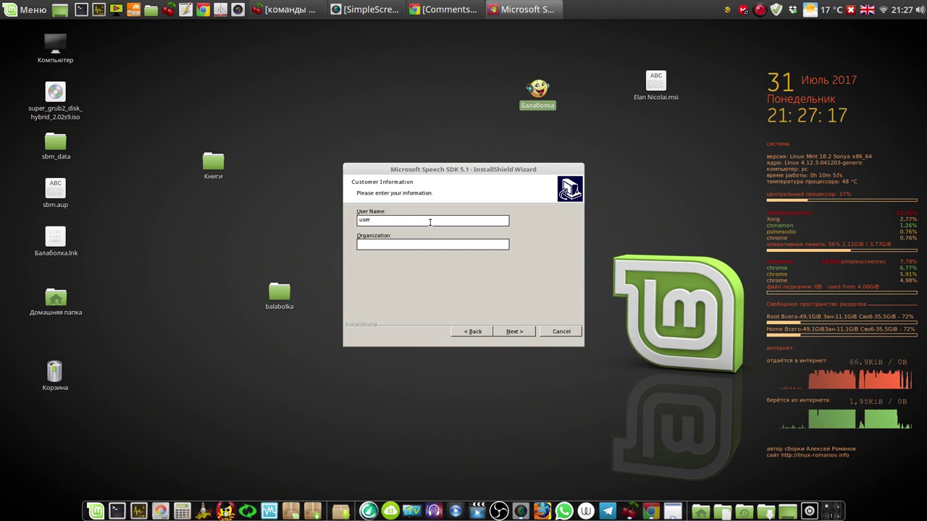
click(520, 331)
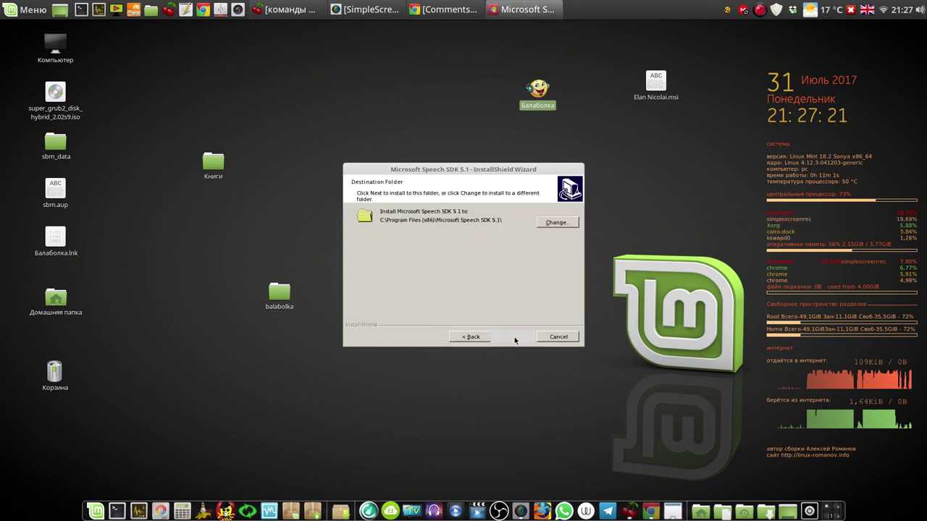
Install Microsoft Speech SDK 5.1 into the default destination folder and finish the wizard.
click(514, 337)
click(514, 336)
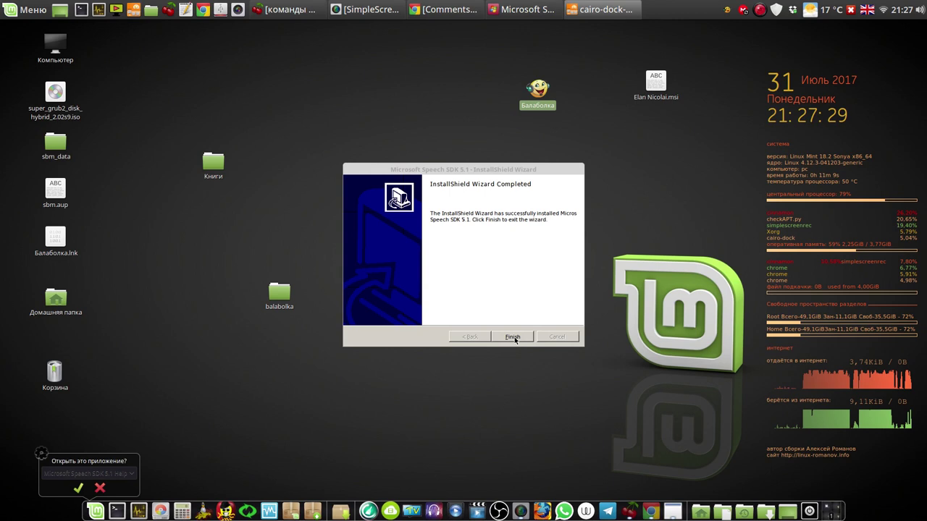
click(512, 337)
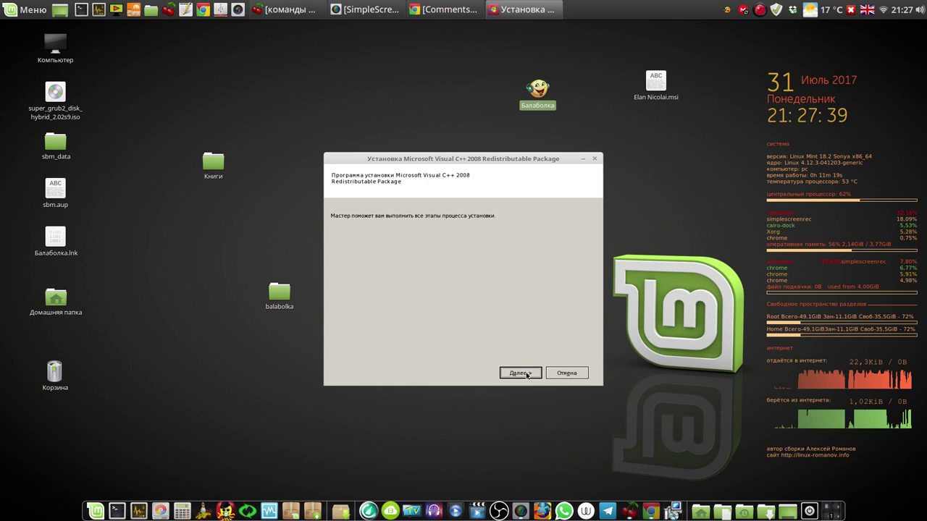
Accept the licence terms, install the Microsoft Visual C++ 2008 Redistributable Package, and finish its setup.
click(521, 373)
click(391, 357)
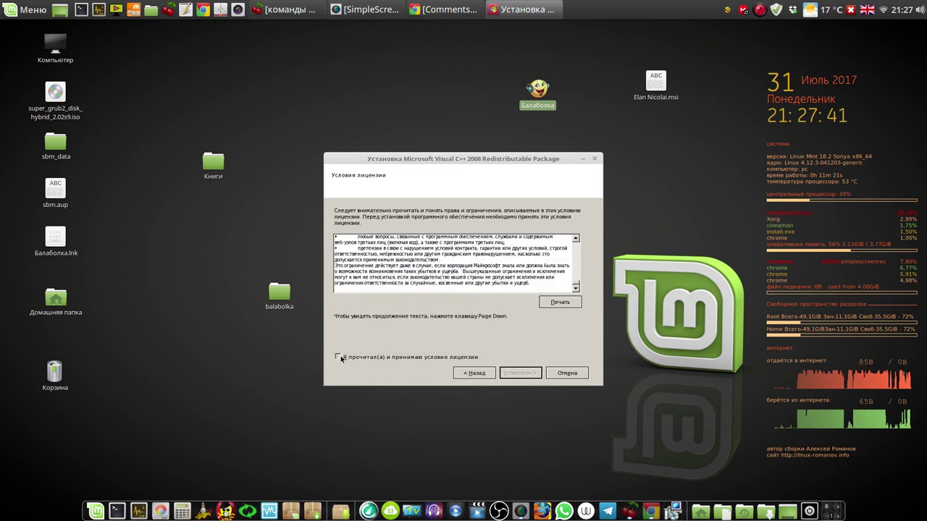
click(515, 373)
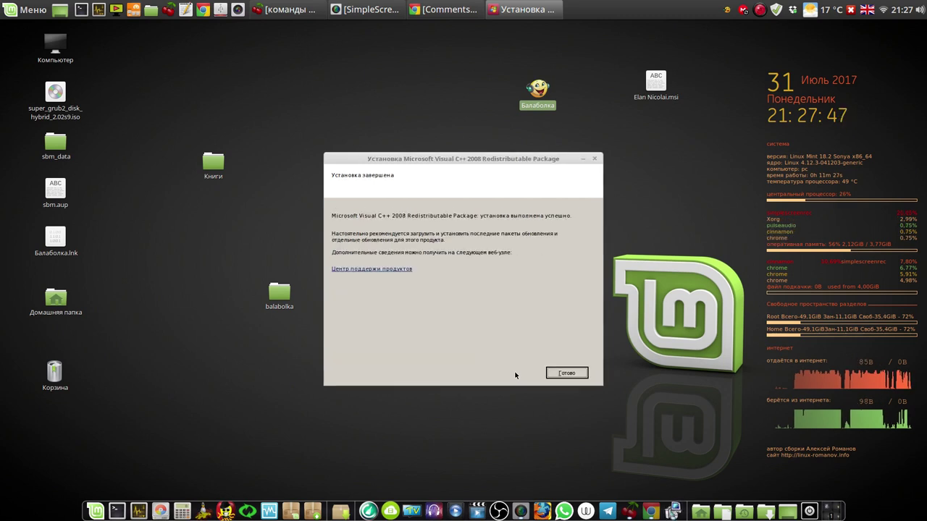
click(567, 374)
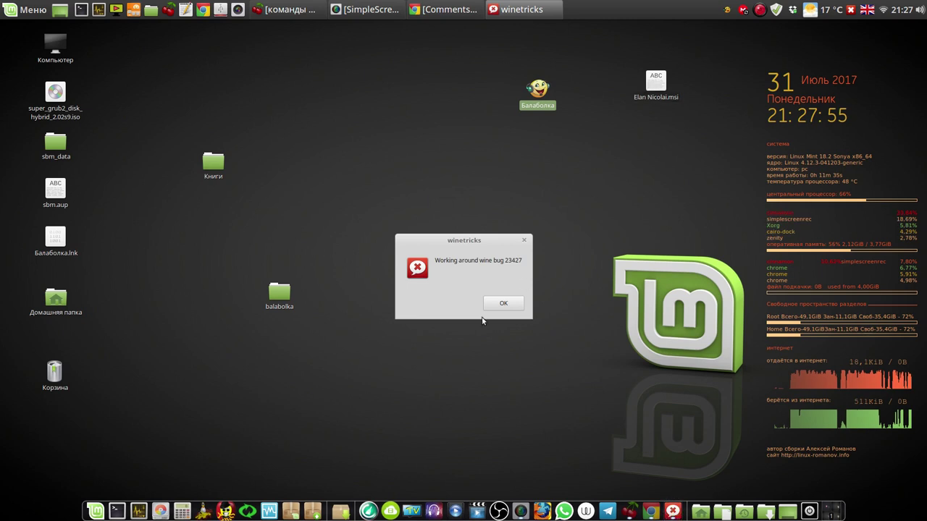
Dismiss the winetricks notices about the wine bug and the msxml3.msi download, closing the empty msxml3 folder window.
click(491, 303)
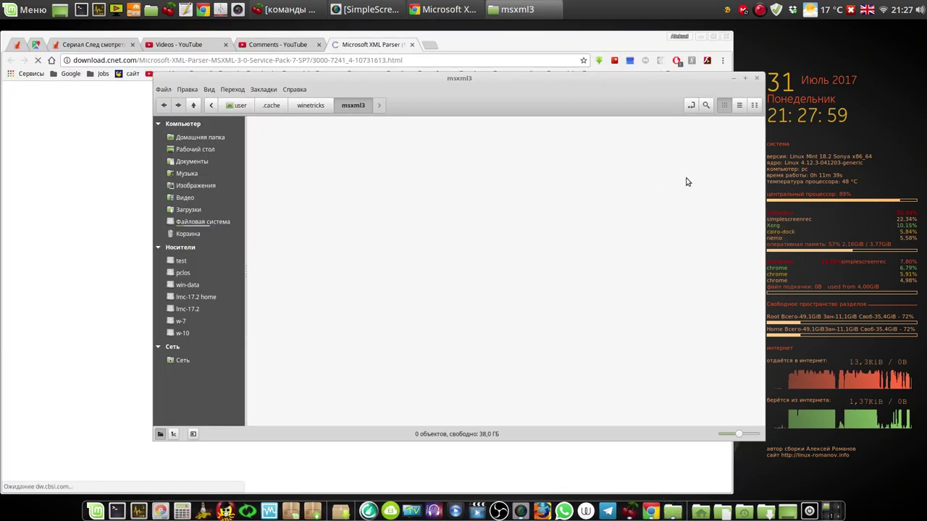
click(756, 78)
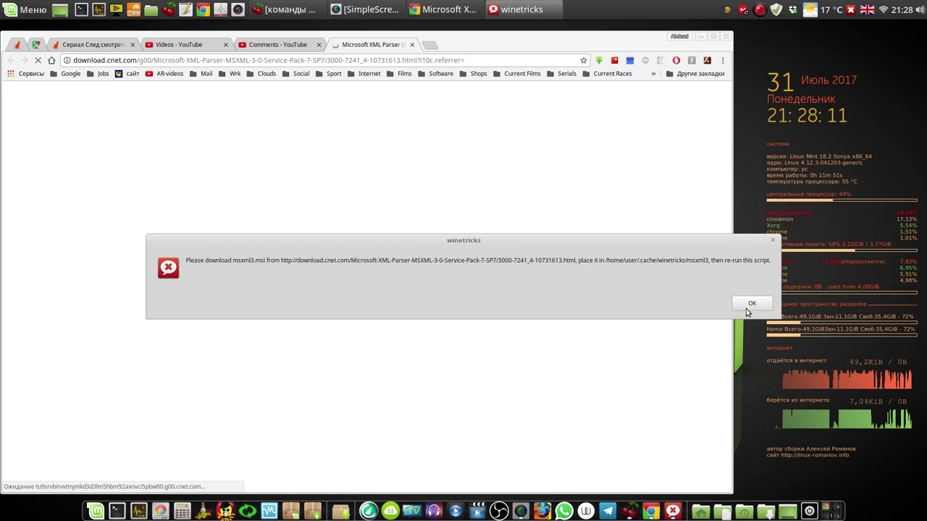
click(746, 307)
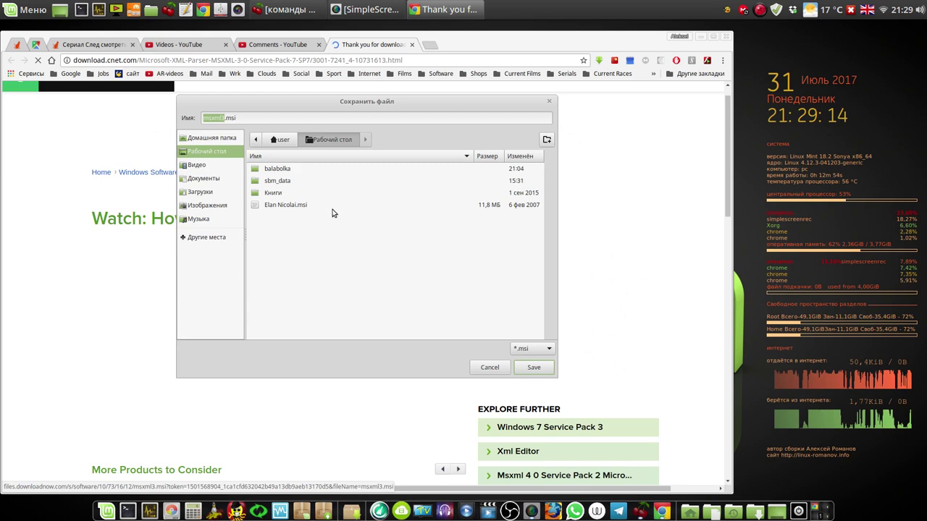
Save msxml3.msi to the desktop, minimize the browser, and move the file's icon beside the Книги folder.
click(525, 367)
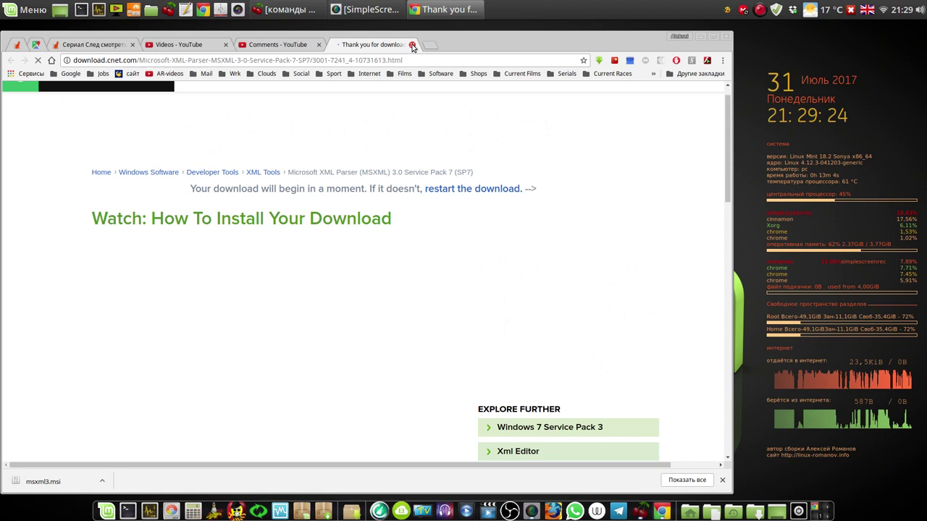
click(700, 36)
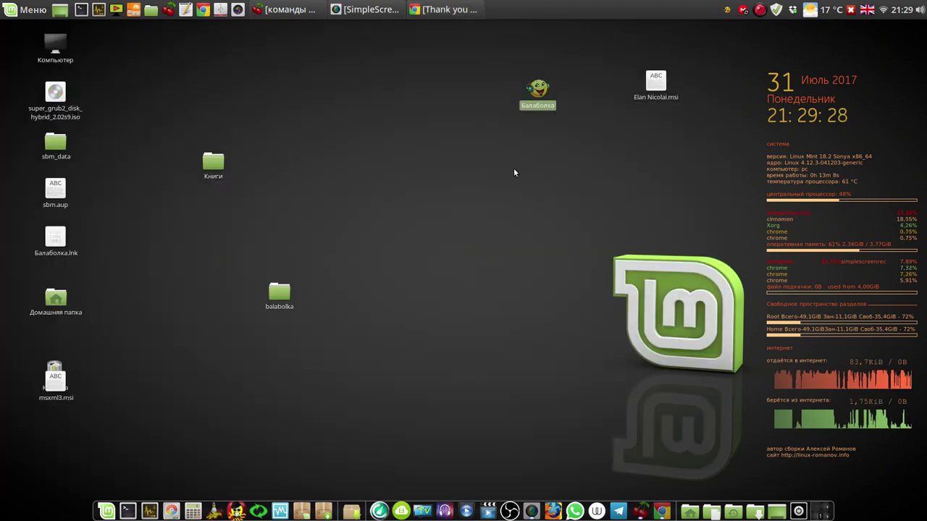
drag(61, 382, 280, 148)
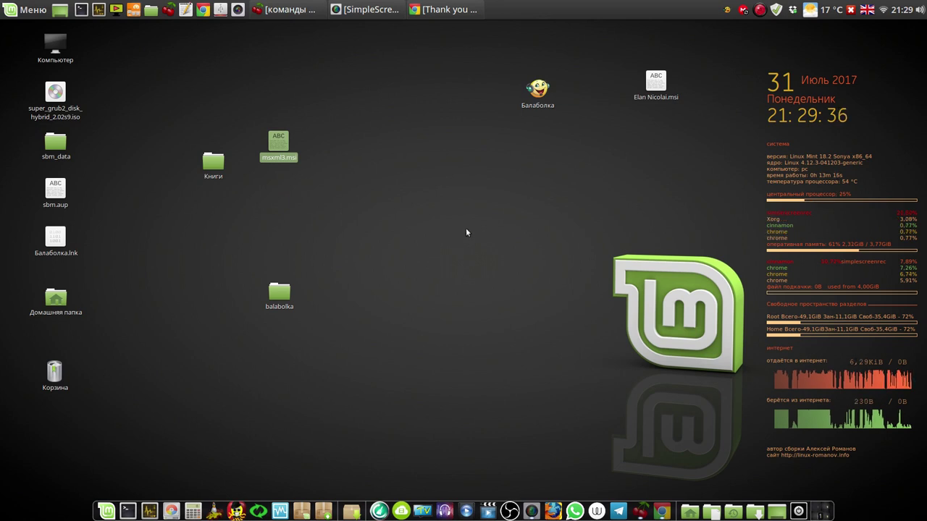
Launch Балаболка from the desktop, read its loaded text aloud, and adjust the system sound volume.
double_click(535, 94)
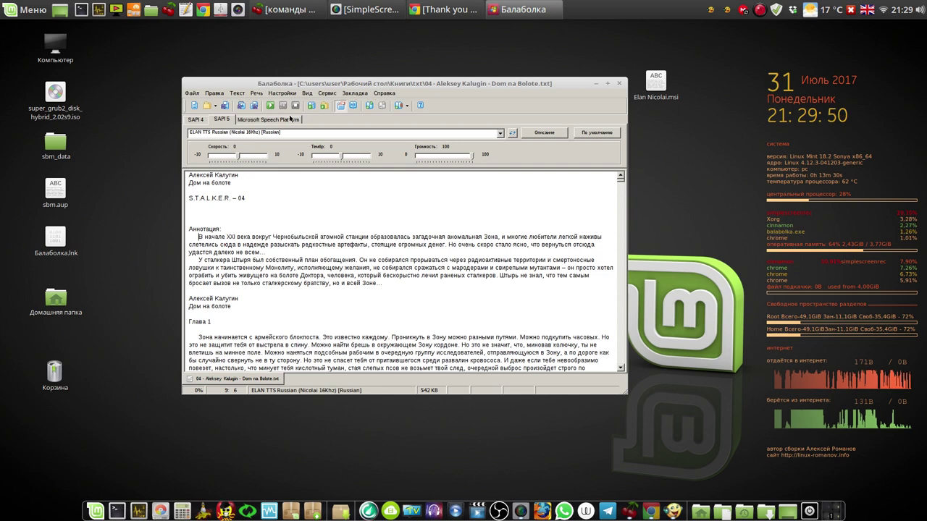
click(271, 106)
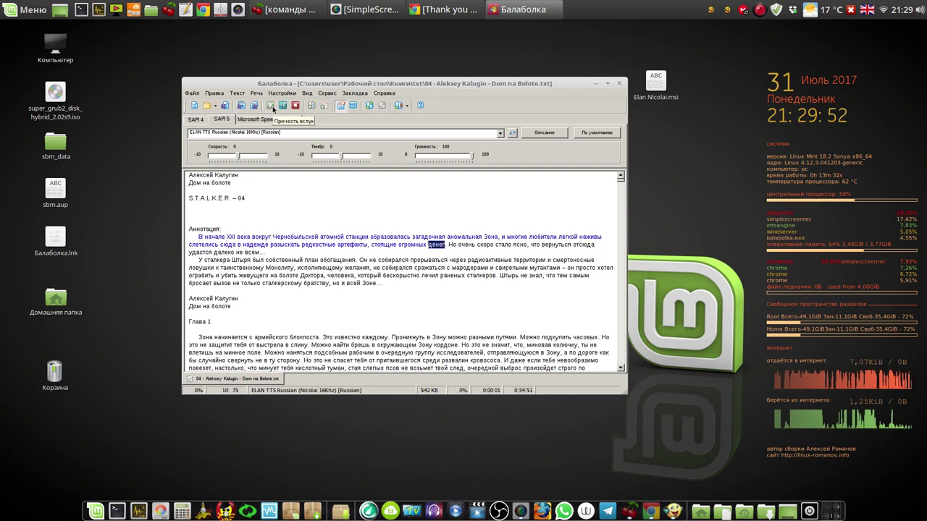
click(918, 11)
click(900, 57)
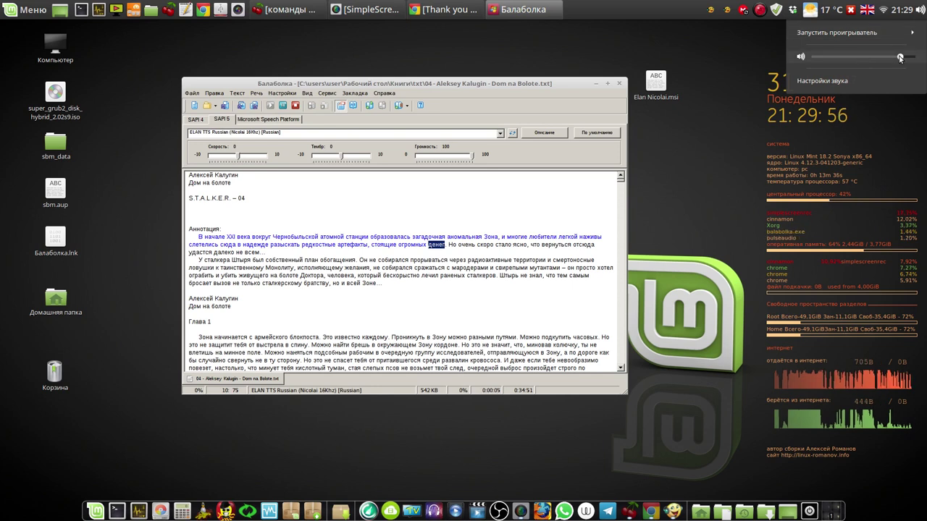
Close the volume control, then move the Балаболка window toward the upper-left of the desktop and enlarge it.
click(498, 87)
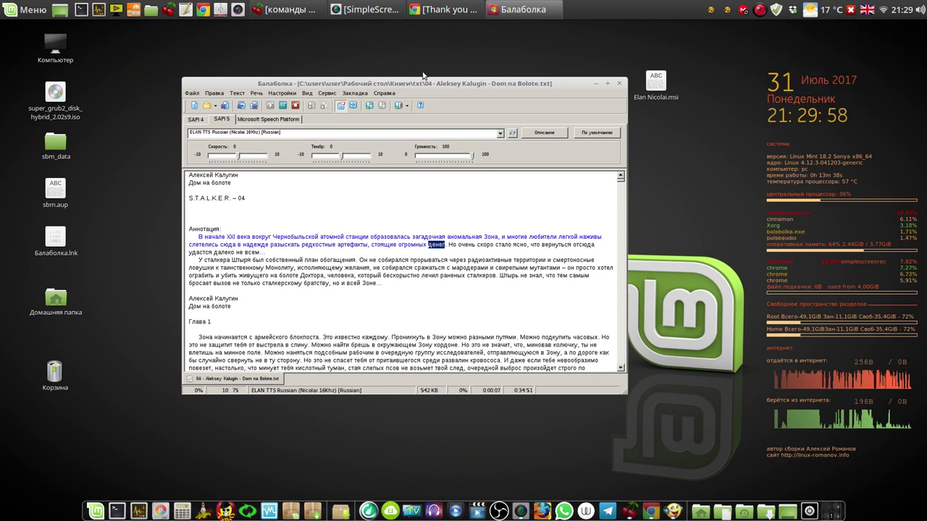
drag(400, 84, 335, 48)
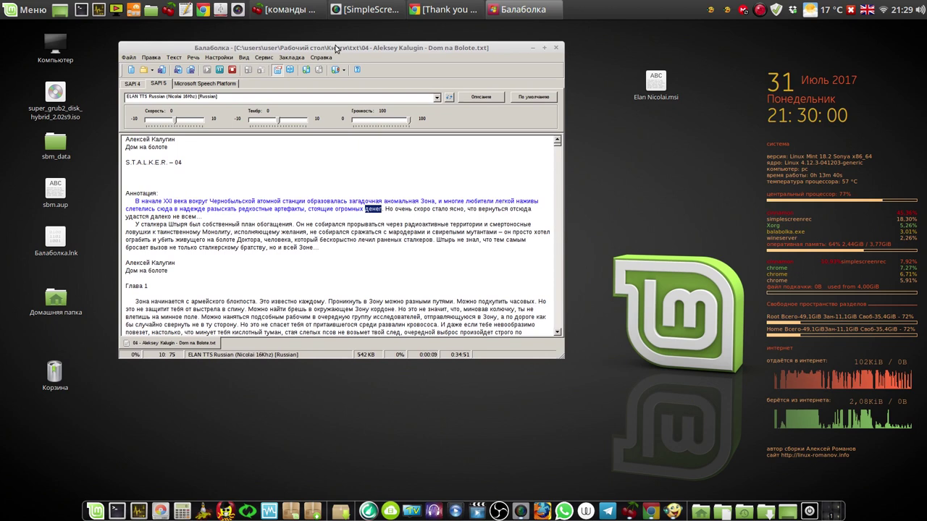
drag(564, 358, 599, 443)
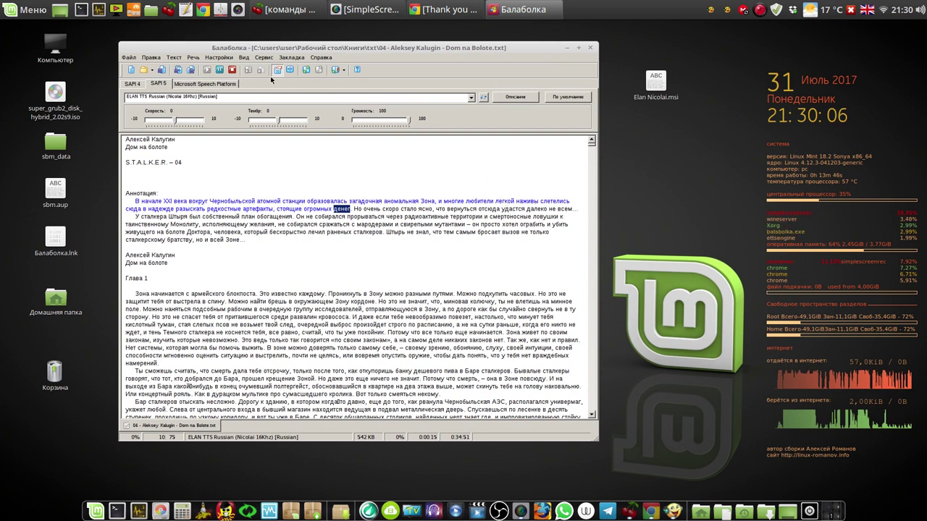
Stop the reading and close the Балаболка window, and add the Балаболка desktop launcher to the dock.
click(221, 70)
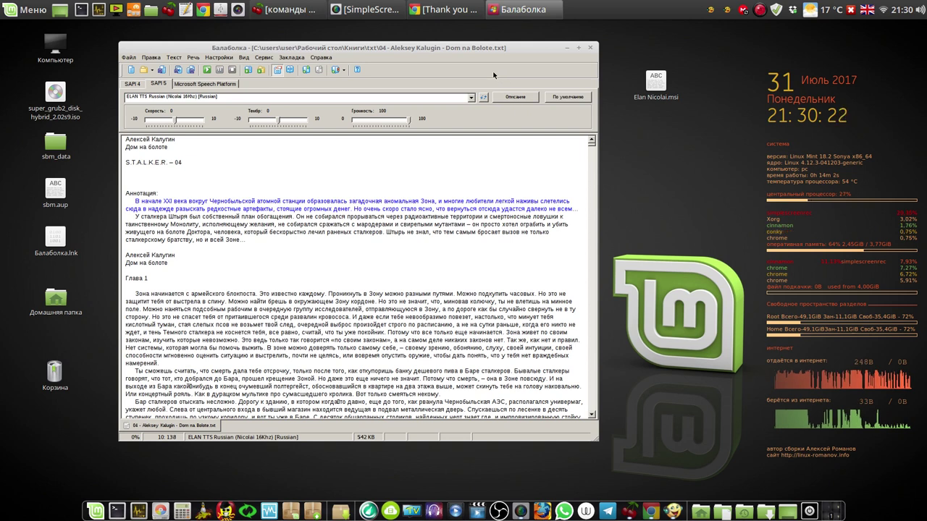
click(590, 48)
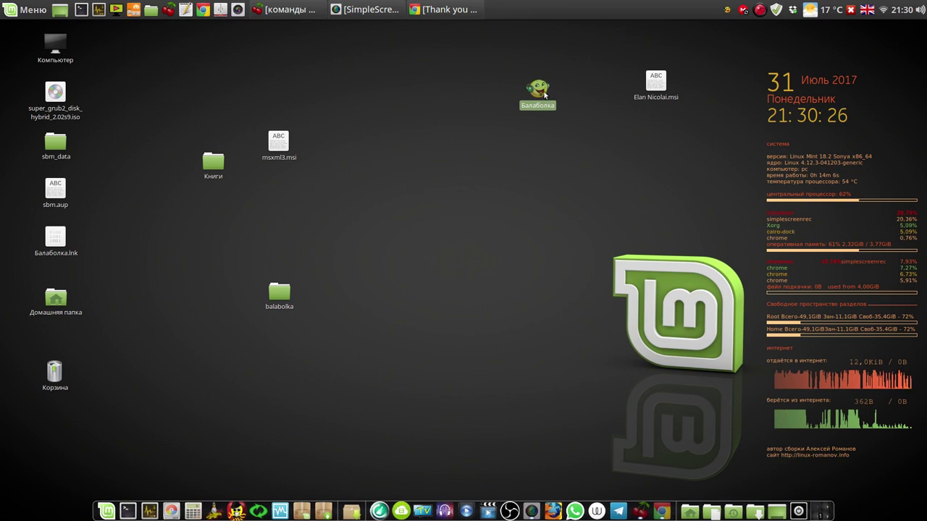
mouse_move(538, 93)
mouse_down()
mouse_move(480, 307)
mouse_move(462, 484)
mouse_move(434, 503)
mouse_up()
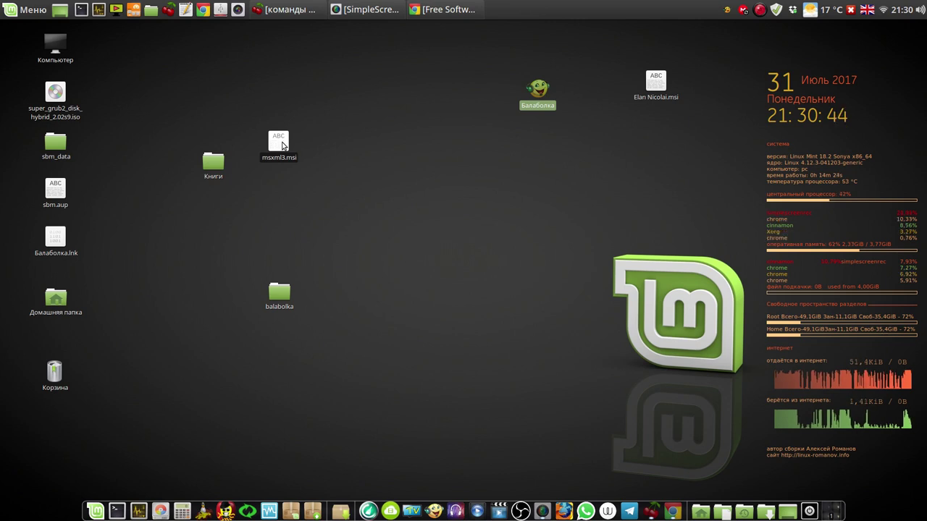
In the CherryTree note Wine + Balabolka, delete the blank lines between "apt recommends wine" and "sudo apt-get install winetricks", and save.
click(283, 9)
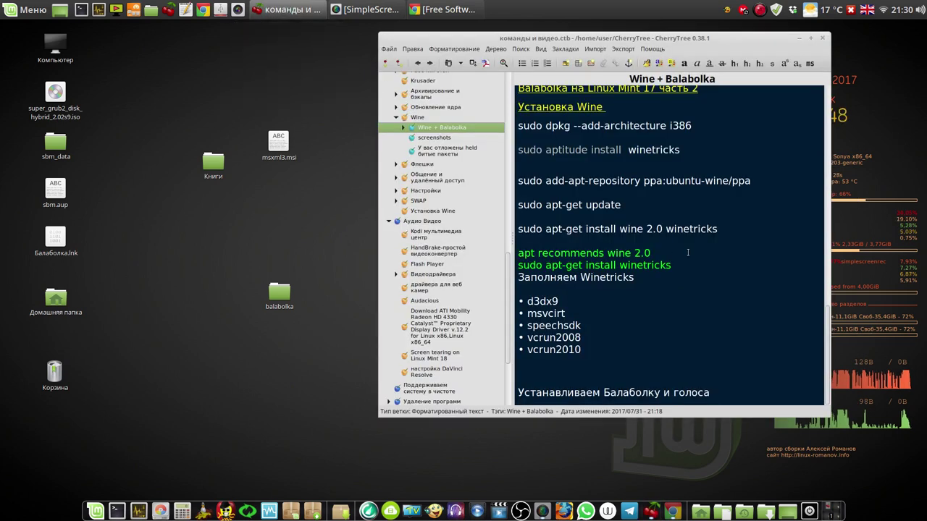
scroll(685, 249, up, 5)
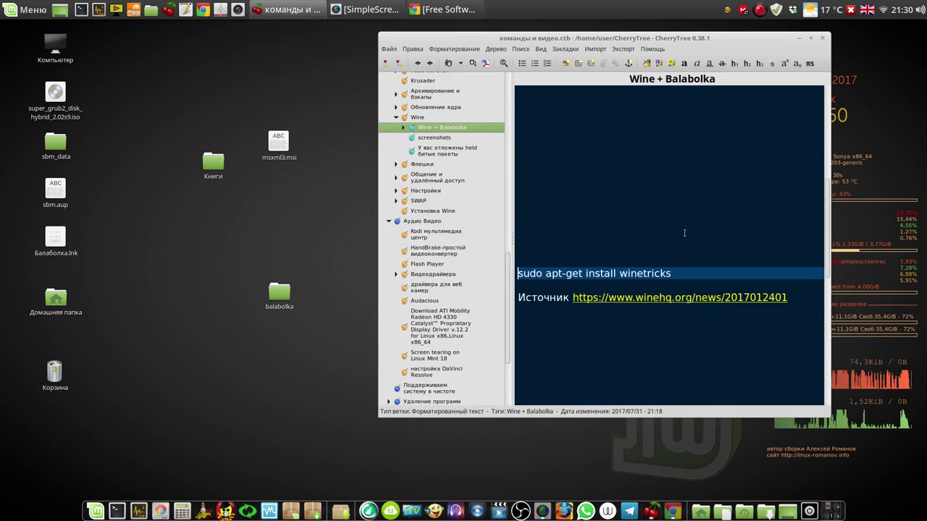
scroll(680, 232, up, 3)
scroll(680, 232, up, 3)
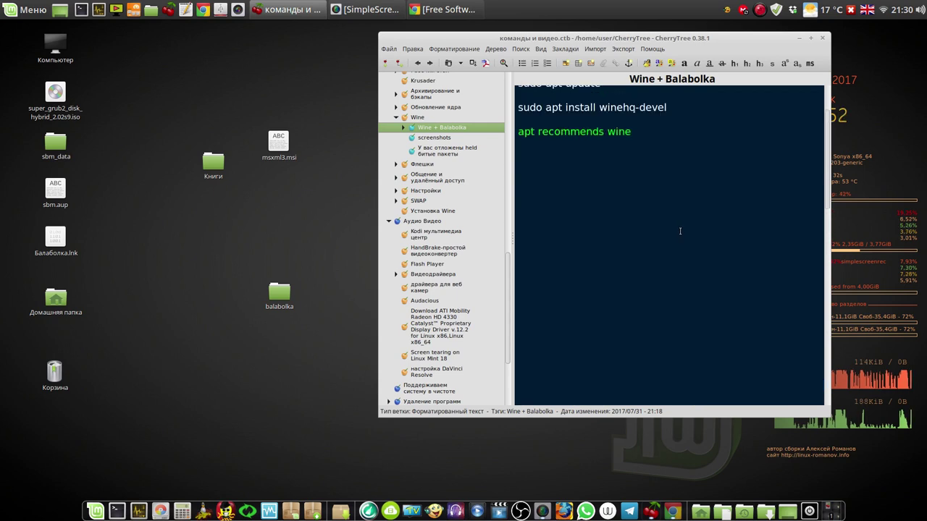
drag(528, 150, 525, 329)
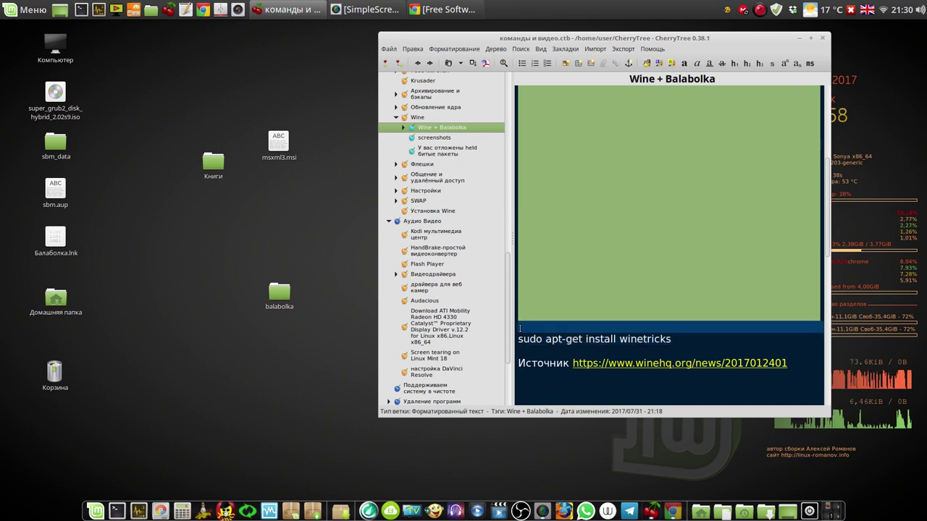
key(Delete)
scroll(529, 219, up, 4)
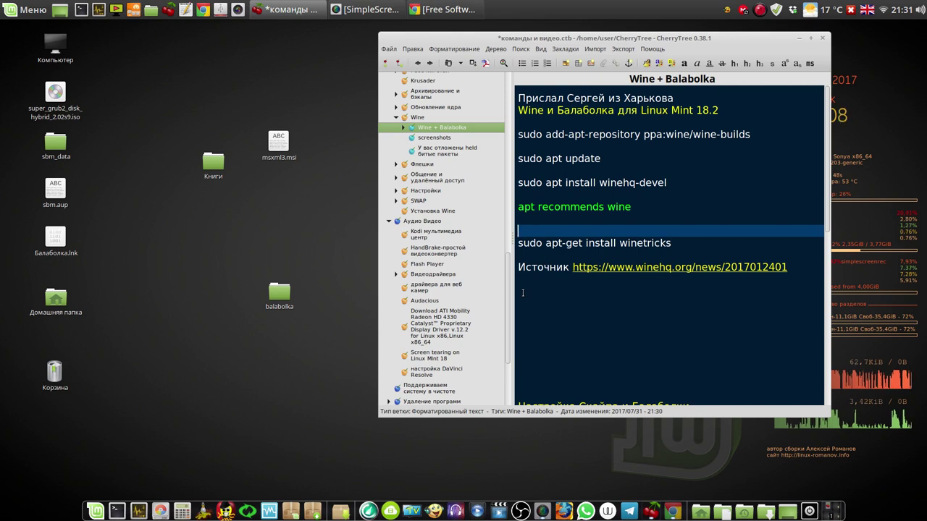
key(Delete)
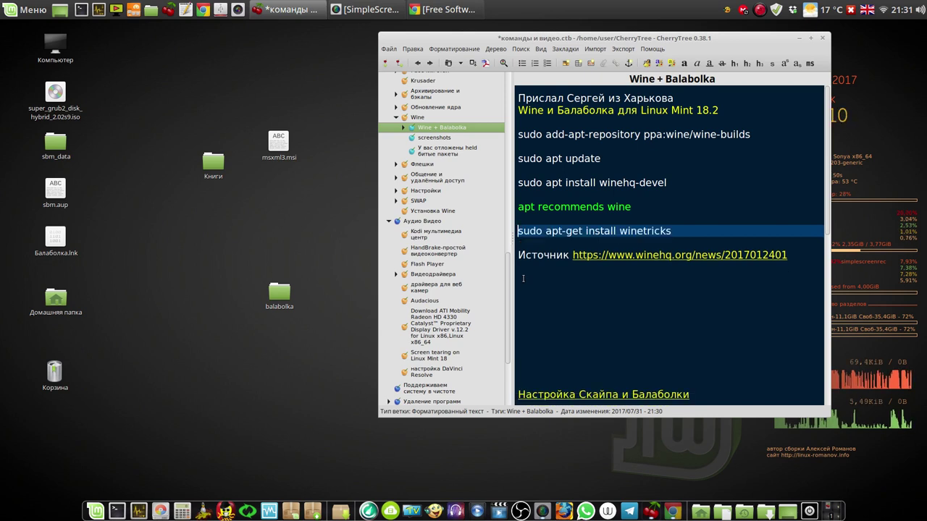
click(522, 293)
click(472, 64)
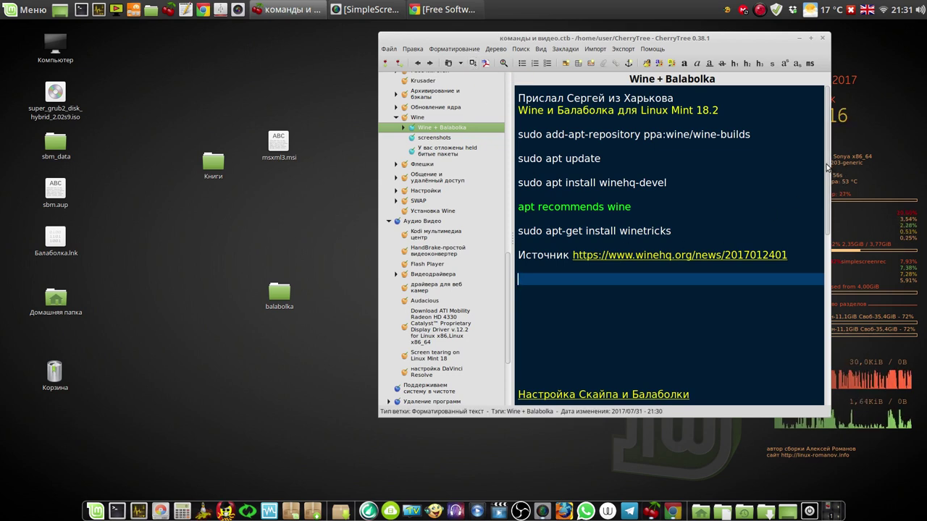
Copy the Winetricks component list from d3dx9 to vcrun2010 in the older Linux Mint 17 section of the note.
drag(827, 168, 811, 188)
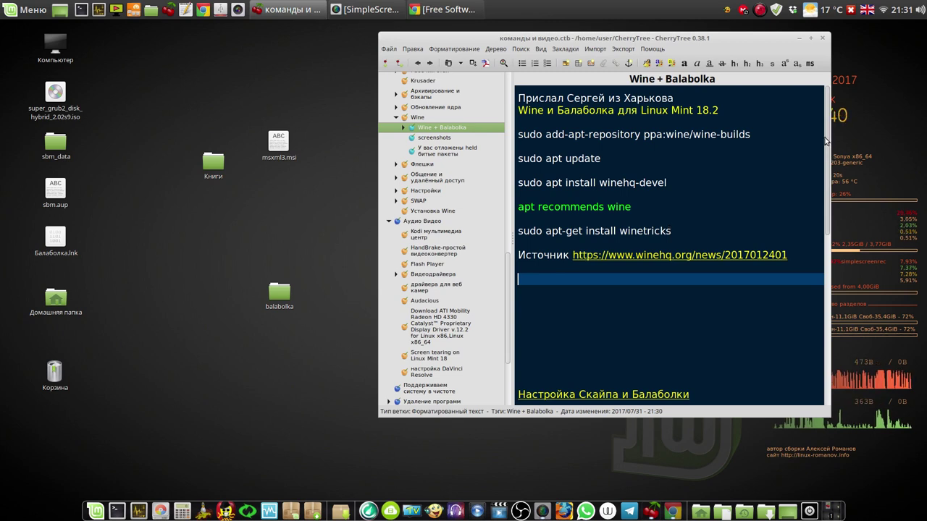
scroll(811, 293, down, 10)
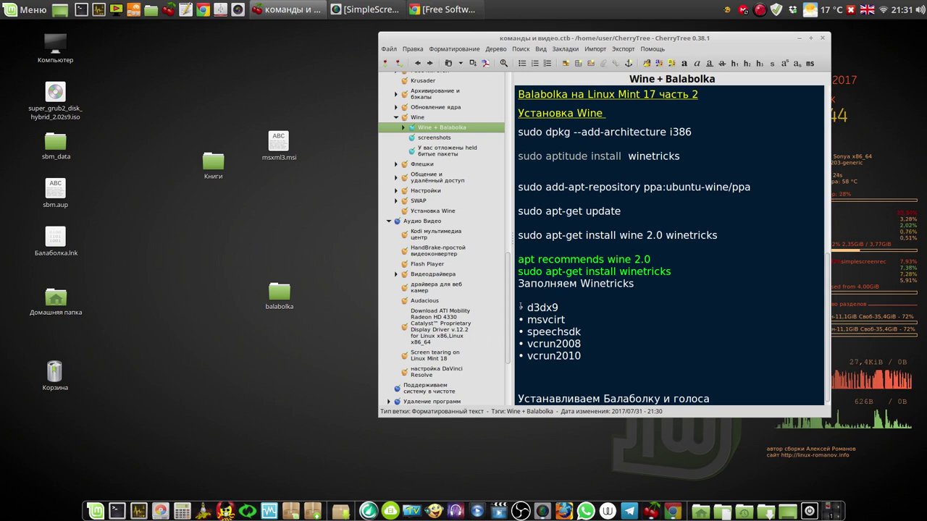
drag(520, 308, 577, 354)
key(ctrl+c)
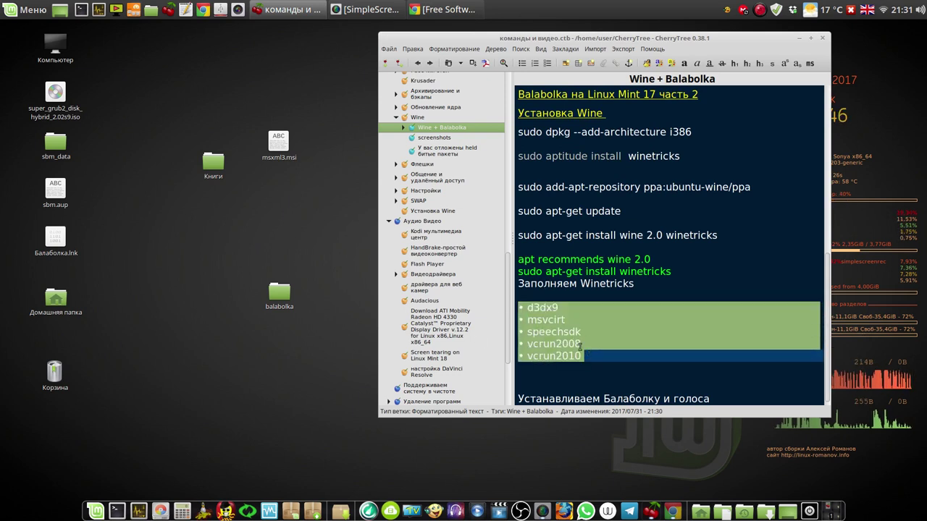
right_click(575, 346)
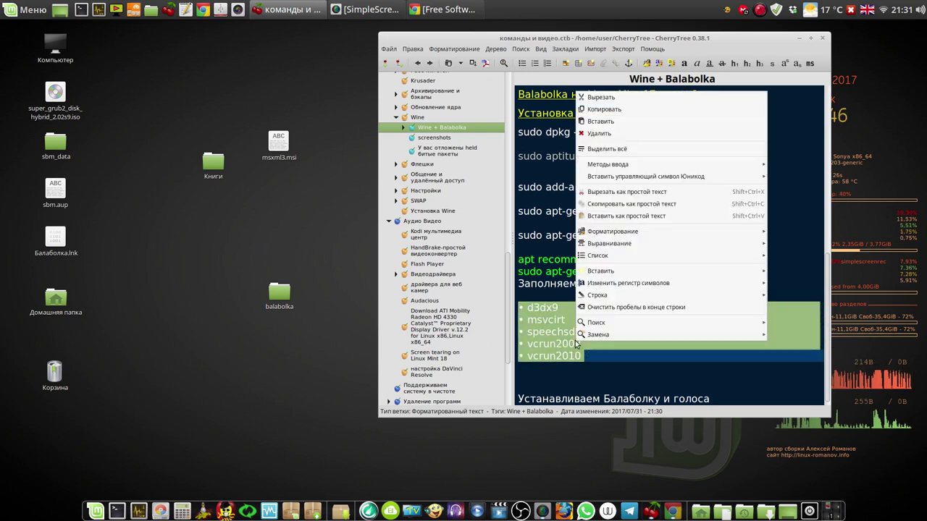
click(604, 109)
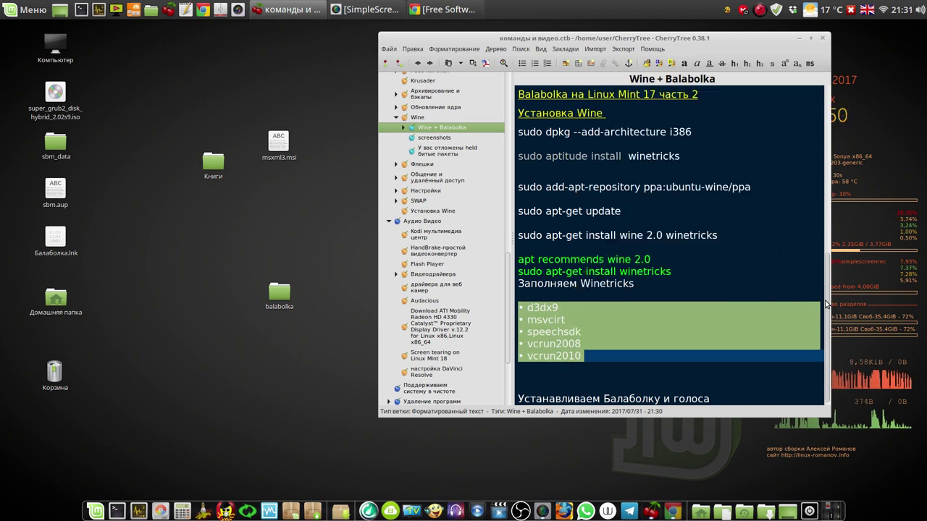
Paste the component list below "sudo apt-get install winetricks" in the Linux Mint 18.2 section, separated by a blank line, and save the note.
scroll(826, 293, up, 1)
scroll(826, 293, up, 10)
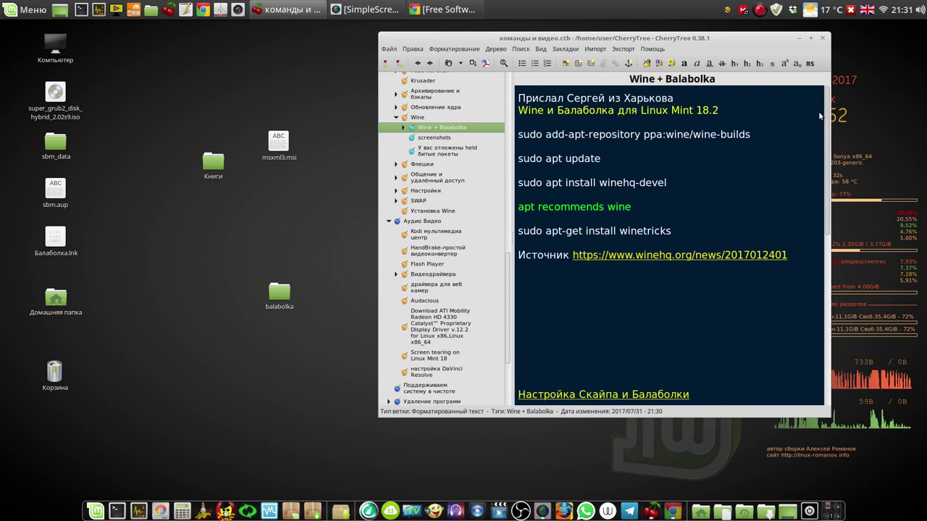
click(690, 231)
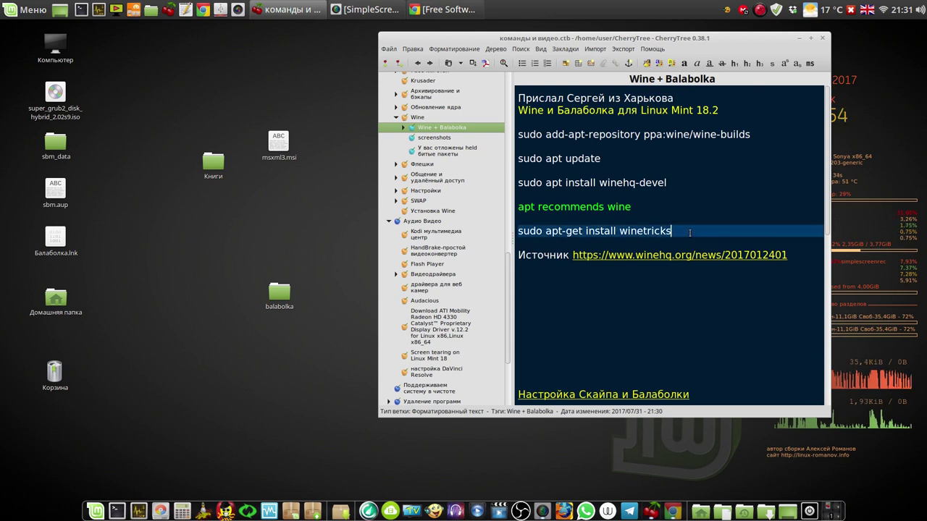
key(Return)
key(Return)
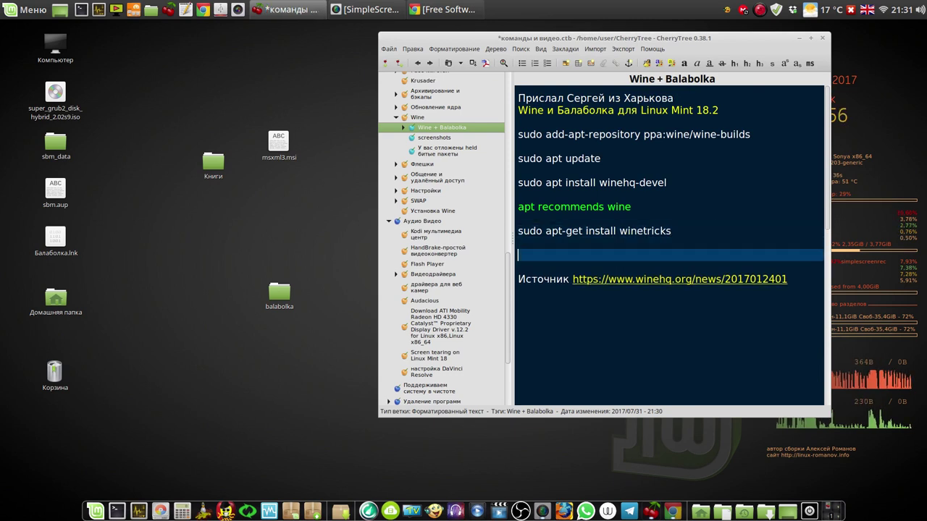
right_click(656, 254)
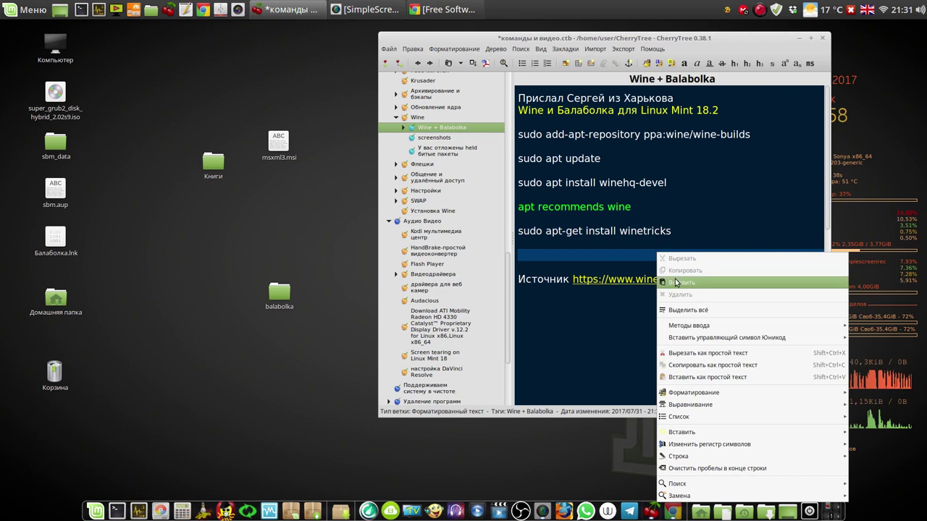
click(677, 283)
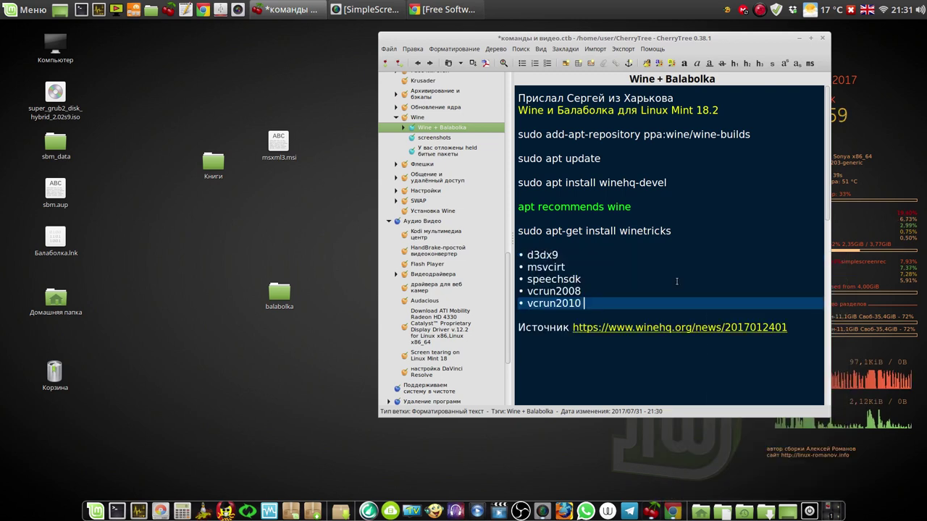
click(521, 351)
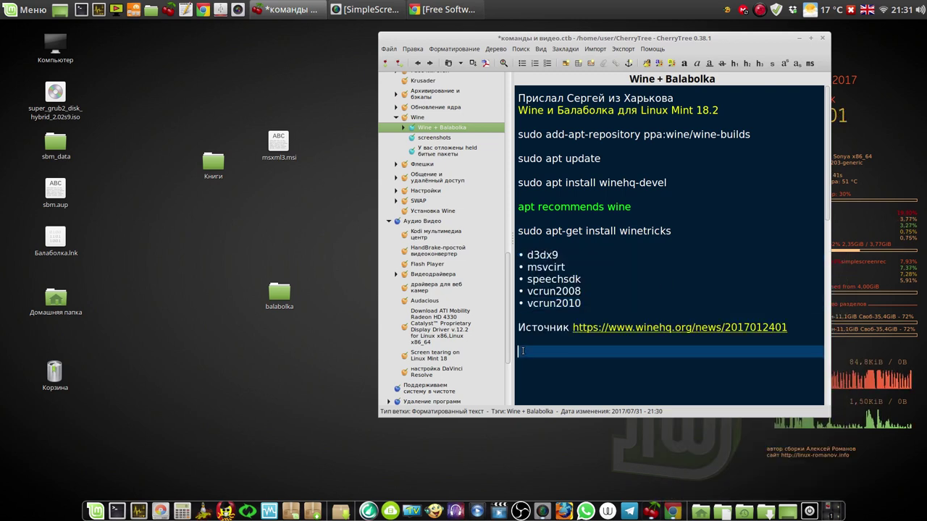
click(474, 65)
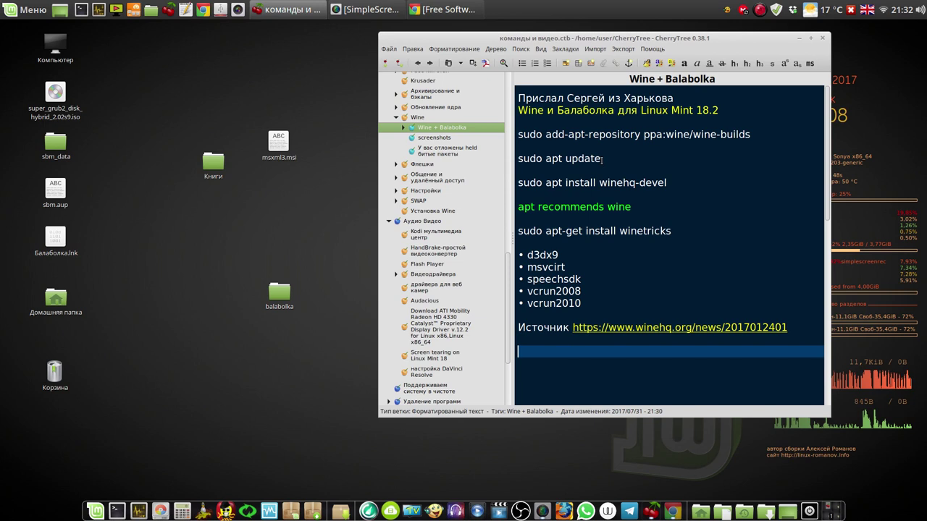
Minimize the CherryTree notes and quit the Балаболка instance still running in the system tray.
click(801, 40)
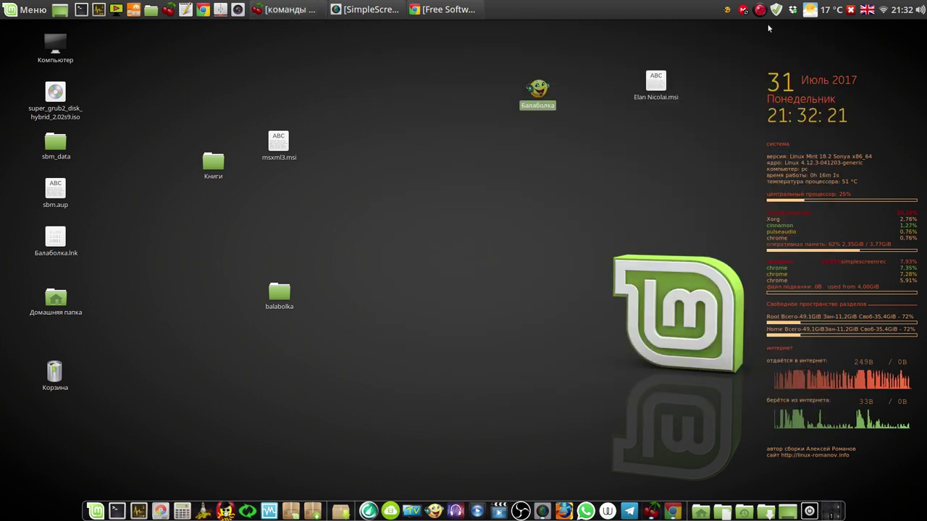
right_click(726, 10)
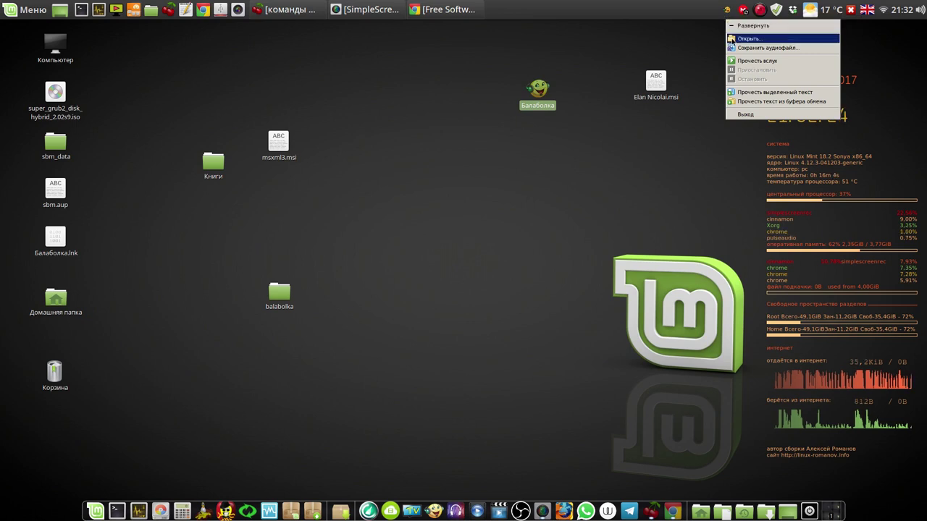
click(744, 114)
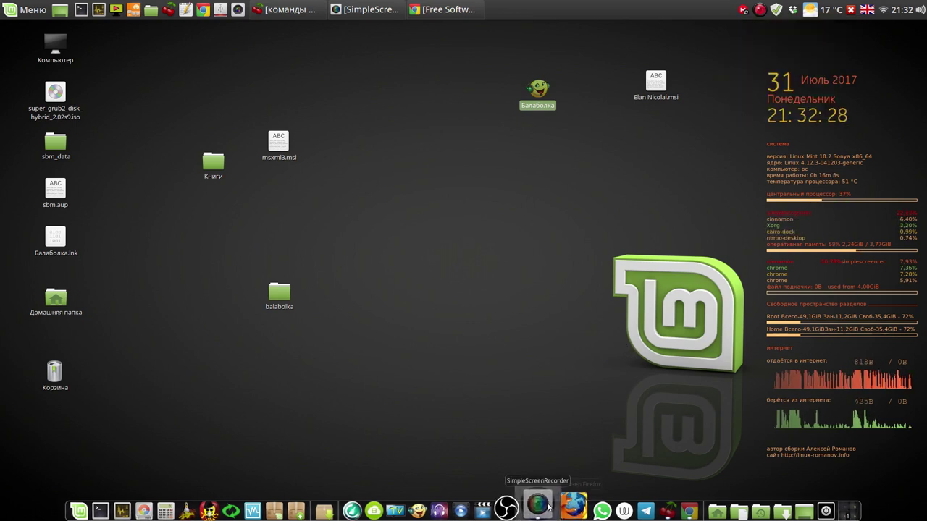
Open WhatsApp, view yesterday's short video message in the first chat, and close the messenger.
click(585, 507)
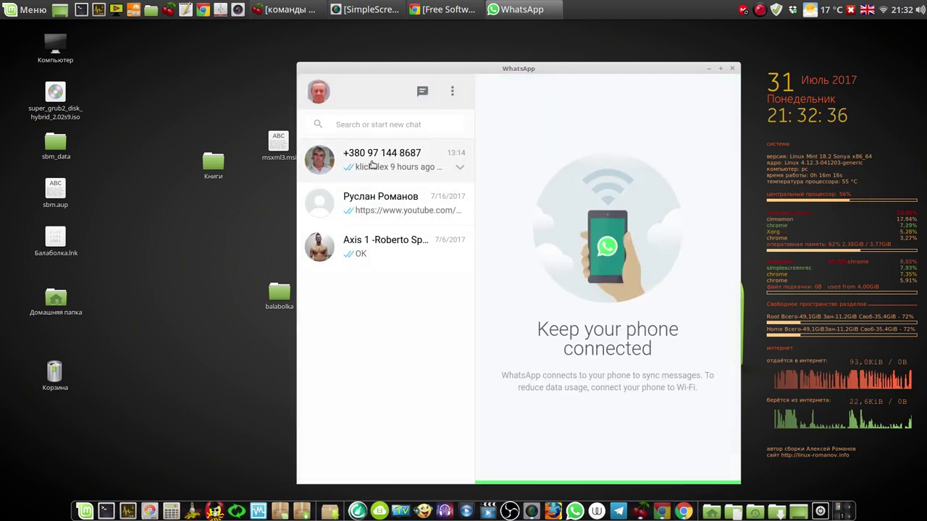
click(372, 165)
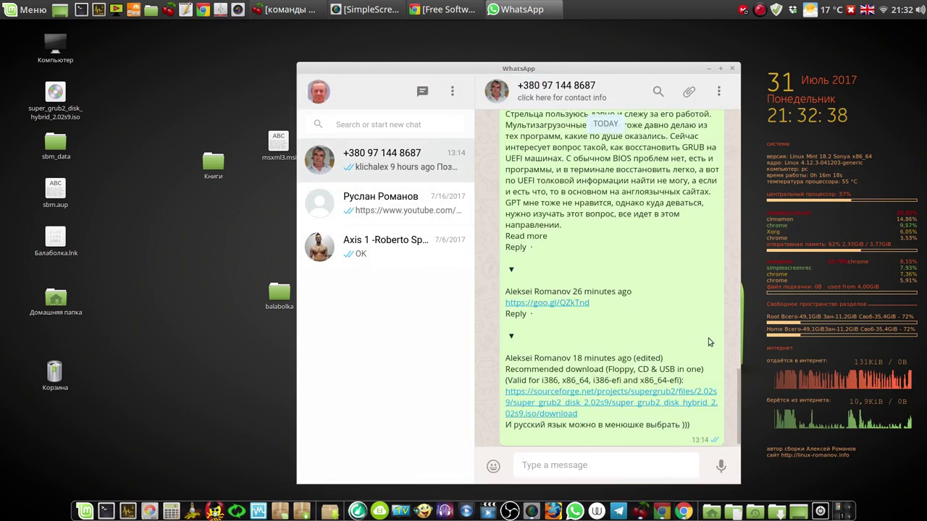
click(657, 270)
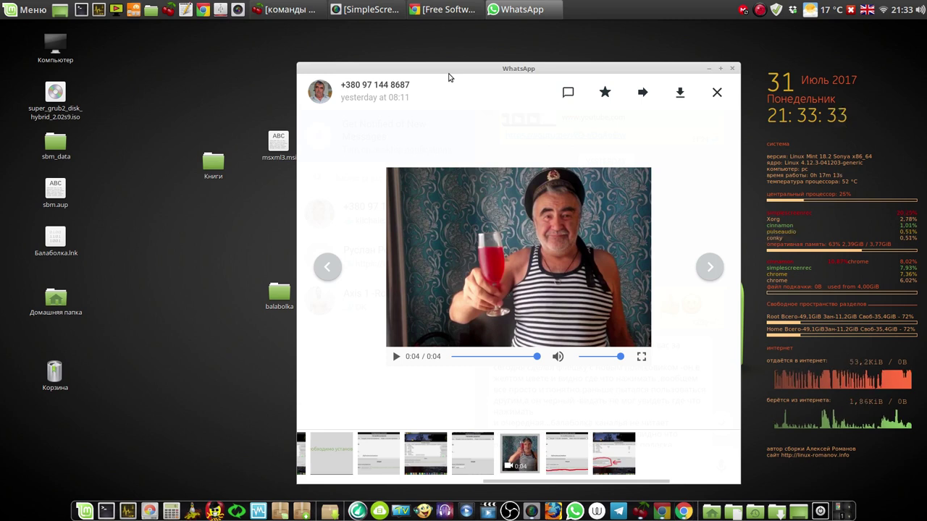
click(716, 92)
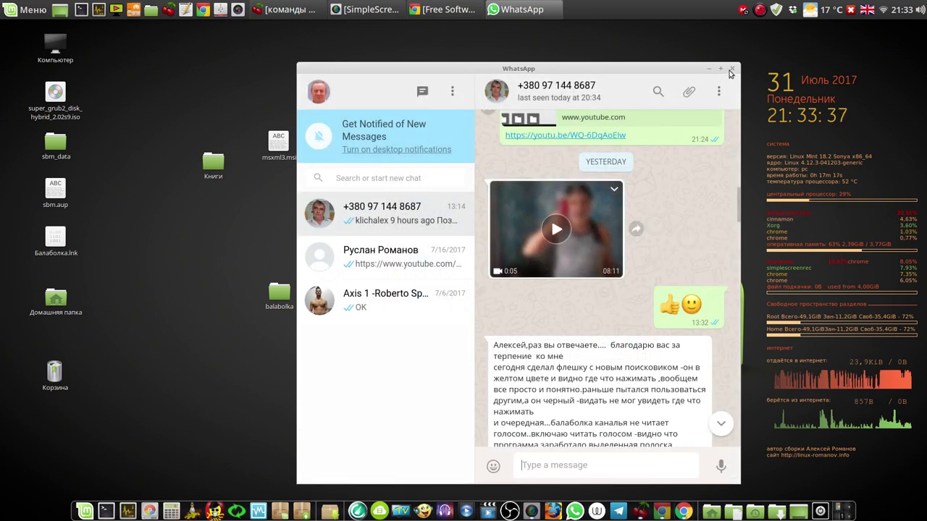
click(731, 70)
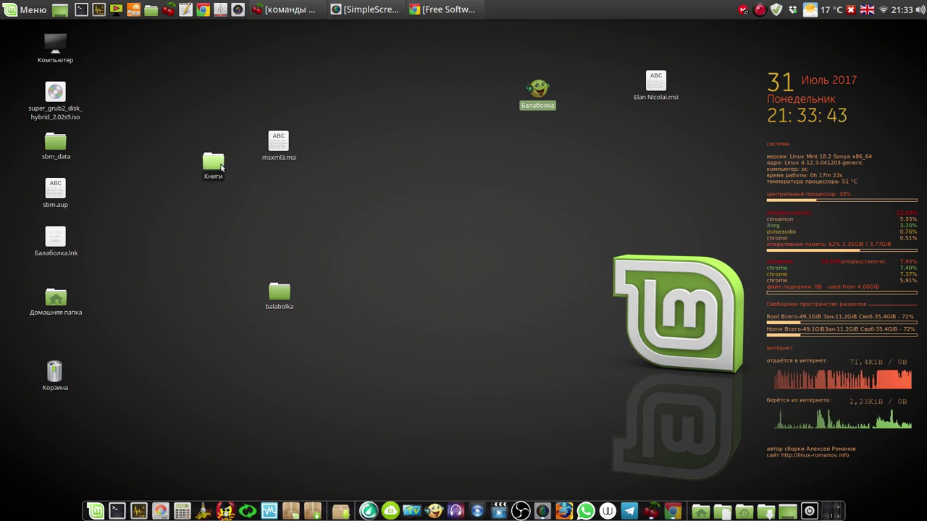
Move the Книги folder and the msxml3.msi file next to the desktop's main icon column, one below the other.
drag(215, 167, 130, 112)
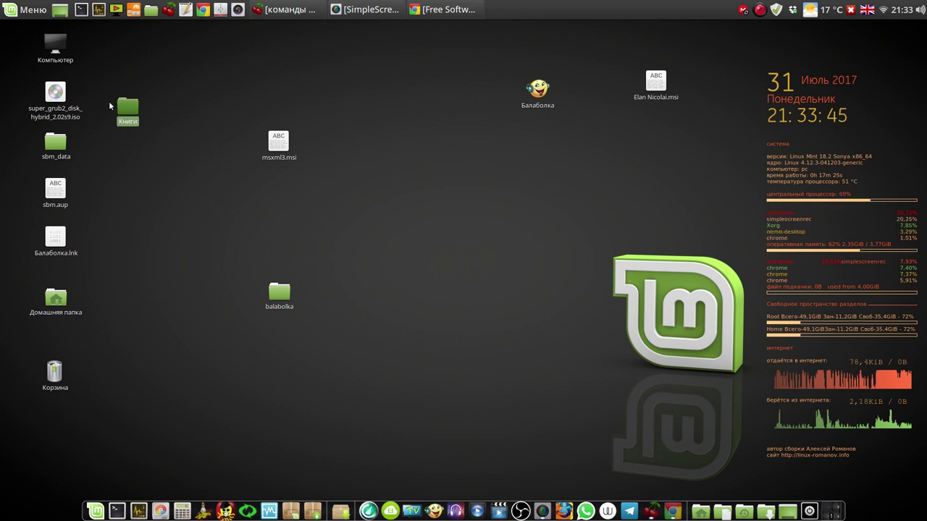
drag(279, 147, 113, 158)
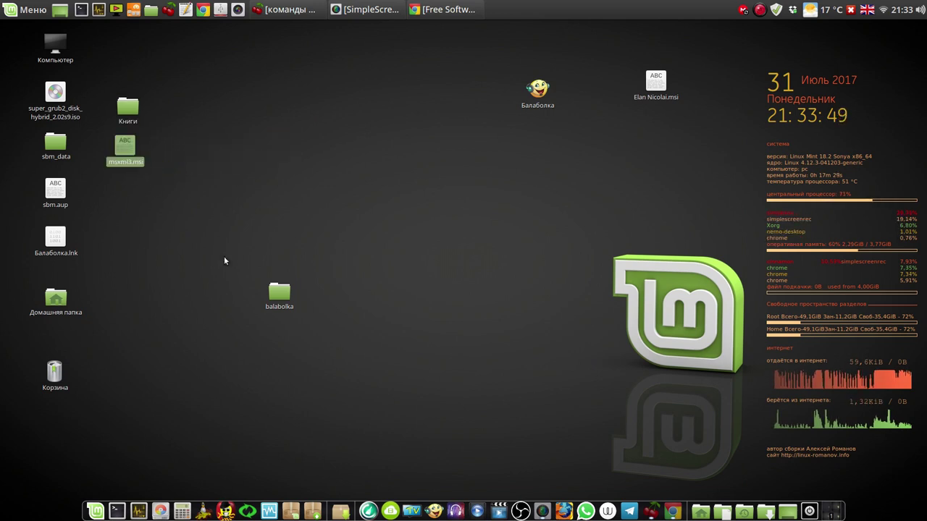
Move the balabolka folder below the msxml3.msi file on the desktop.
drag(291, 305, 132, 211)
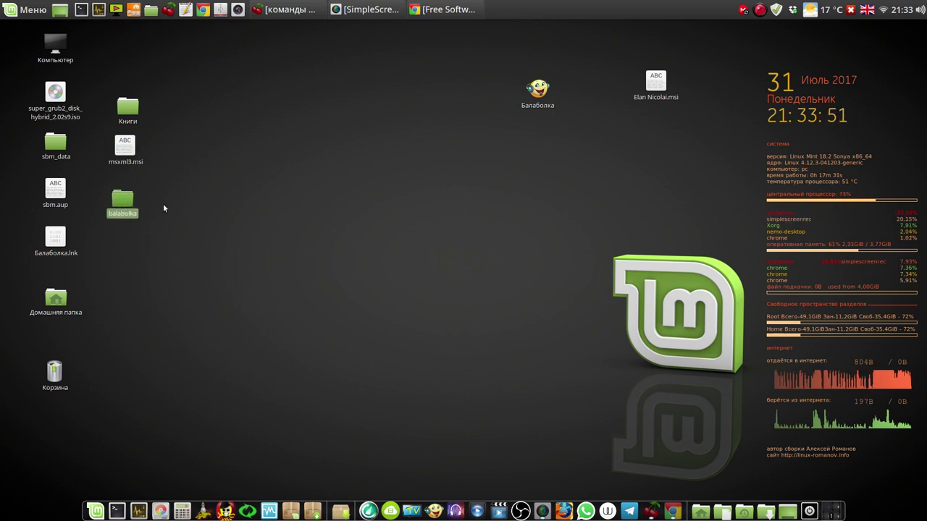
Switch to Chrome, open the bookmarked "сайт" website and follow its КРОК link to the shared downloads.
click(438, 12)
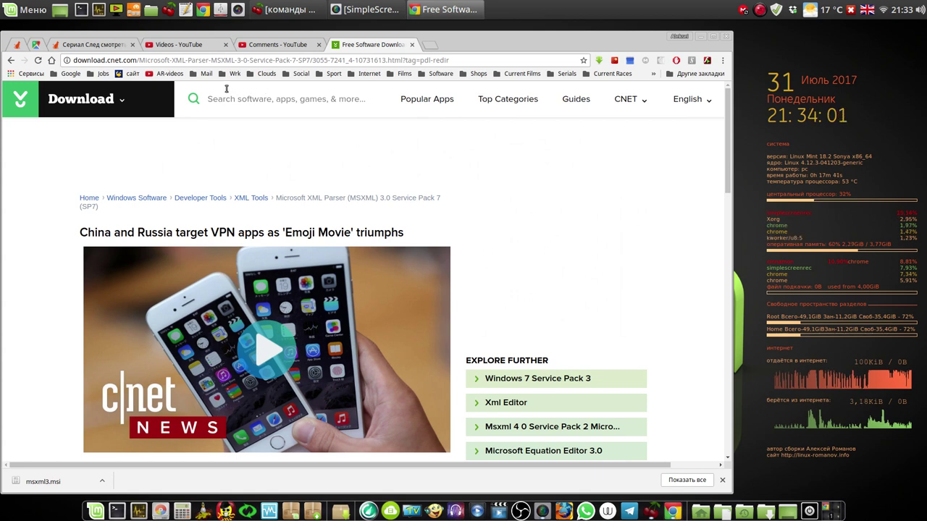
click(130, 74)
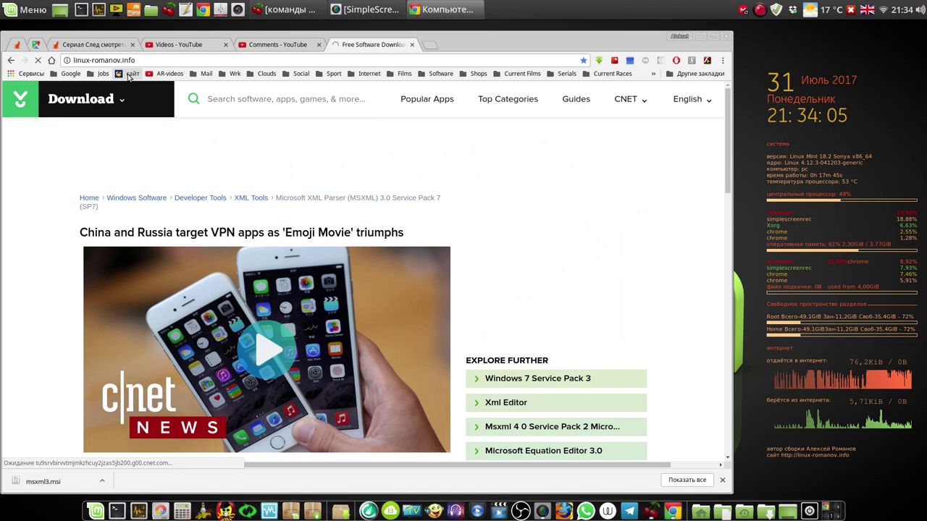
scroll(360, 290, down, 2)
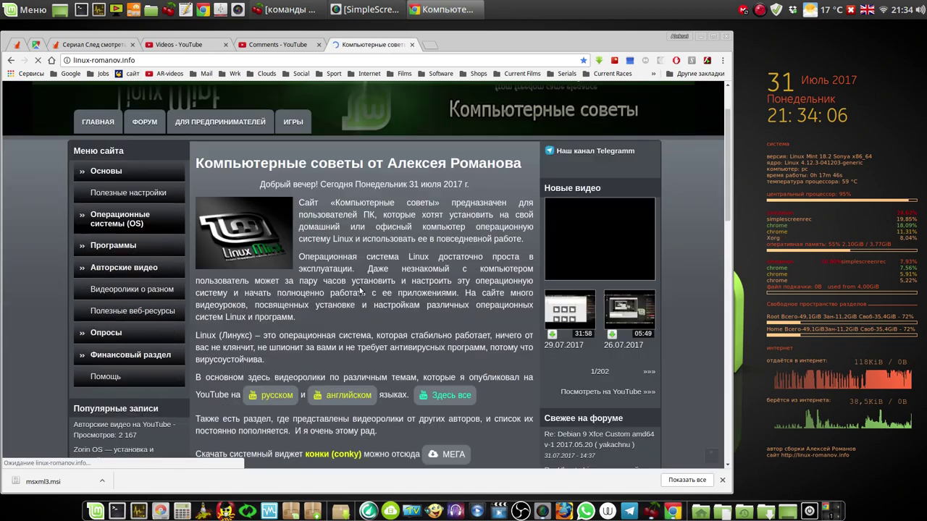
scroll(360, 290, down, 2)
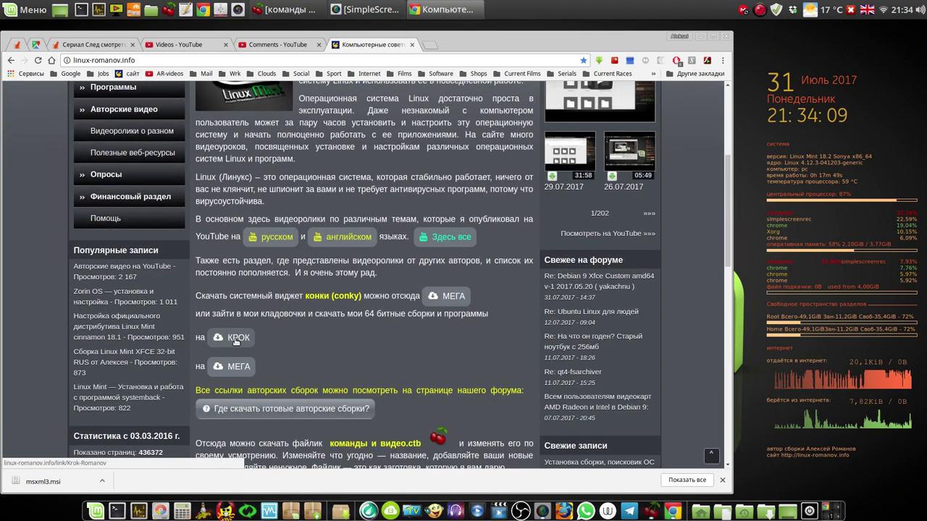
click(236, 337)
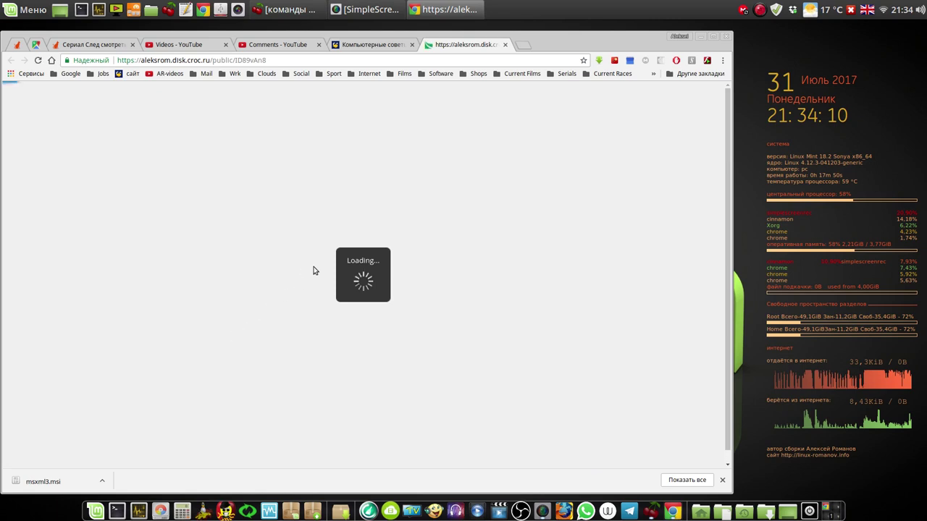
Open the Балаболка folder inside Программы on the КРОК disk.
click(214, 253)
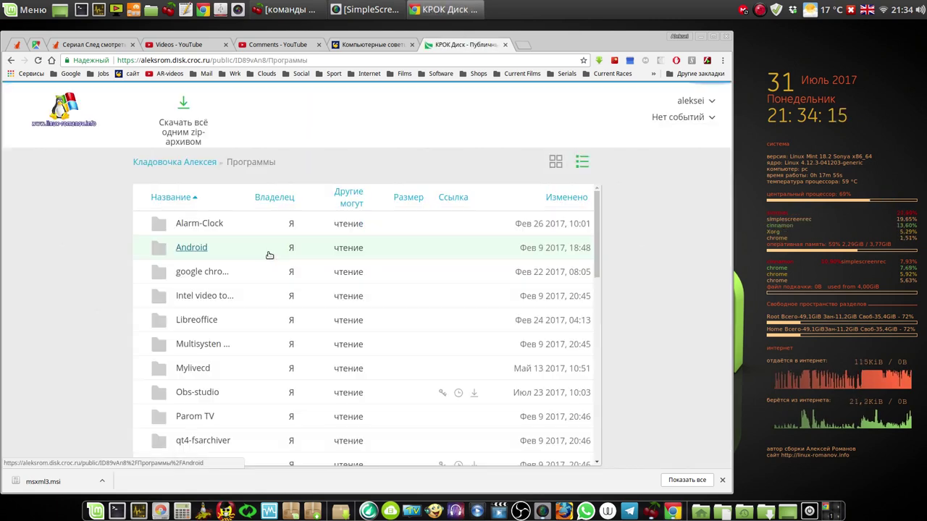
scroll(267, 255, down, 5)
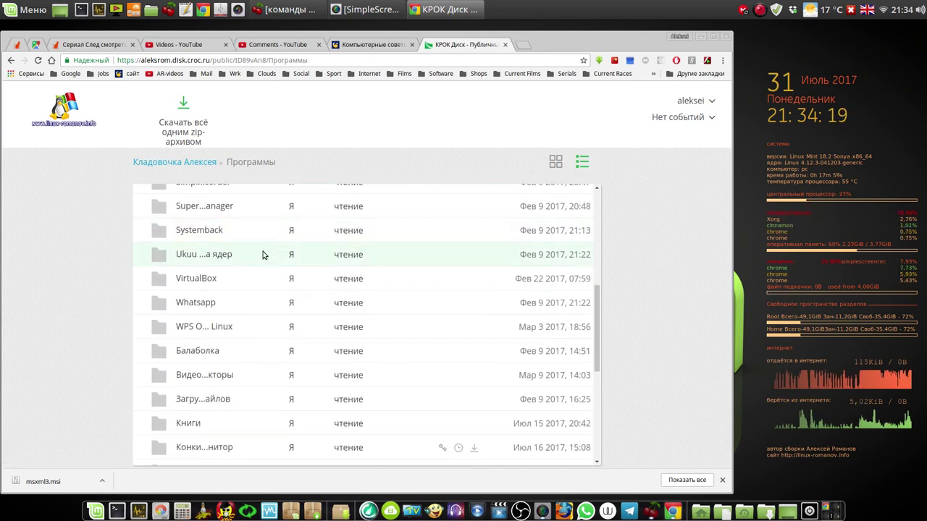
click(197, 351)
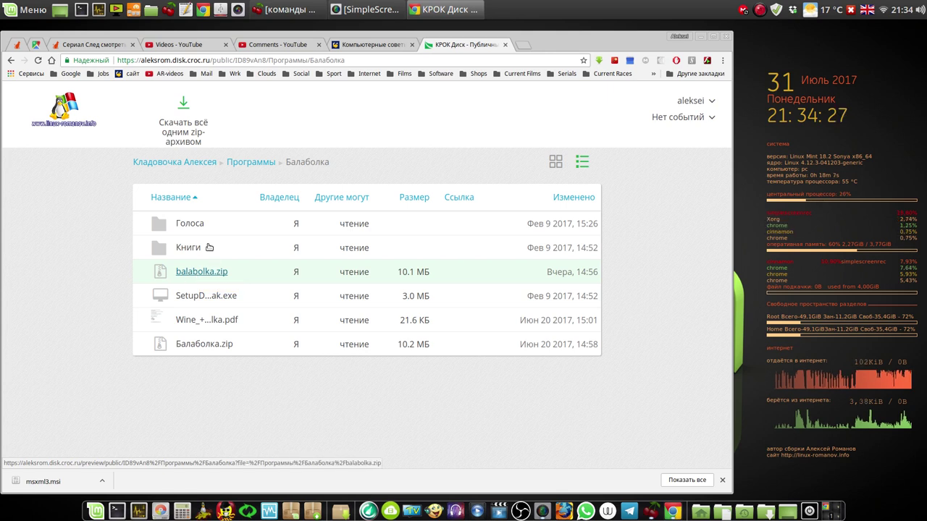
View the contents of the Голоса and Книги folders inside Балаболка, and minimize the browser.
click(191, 224)
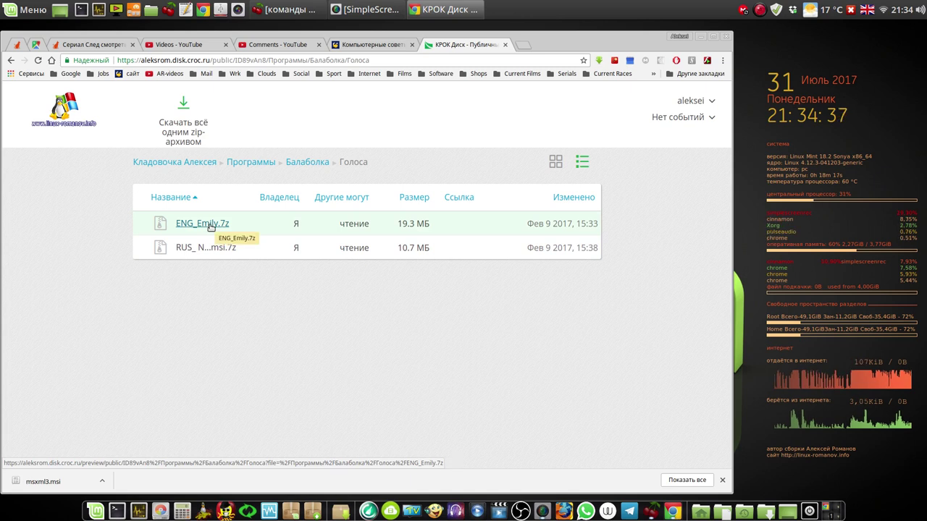
click(299, 164)
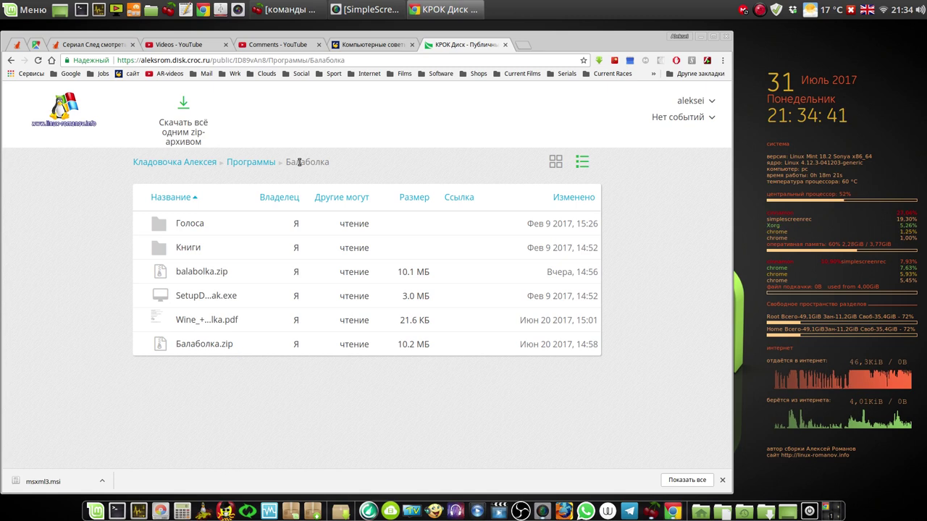
click(192, 250)
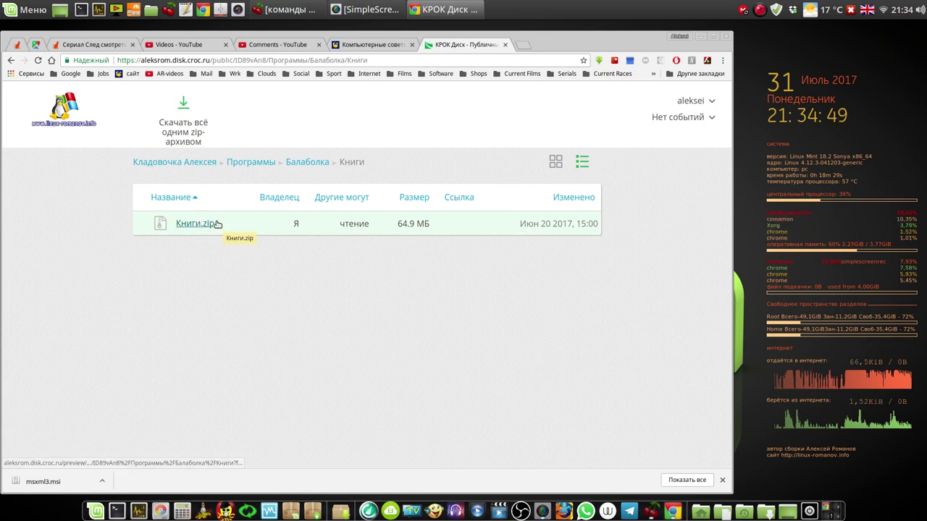
click(699, 37)
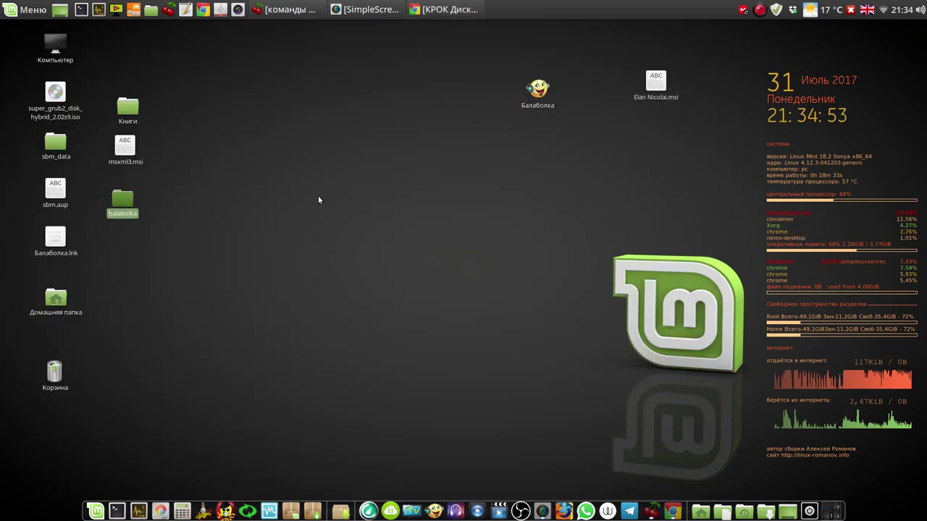
Open the txt folder inside the desktop's Книги folder and look through its books in list view down to the end.
click(127, 111)
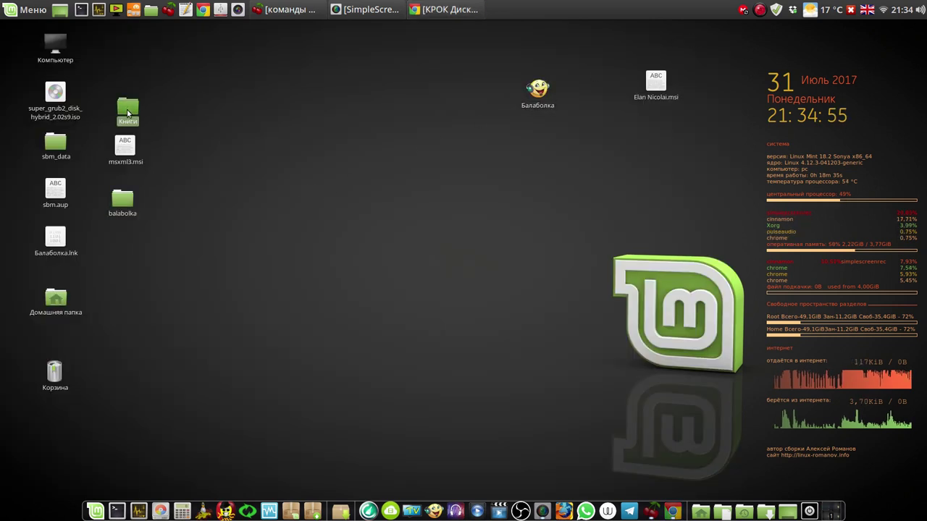
double_click(128, 111)
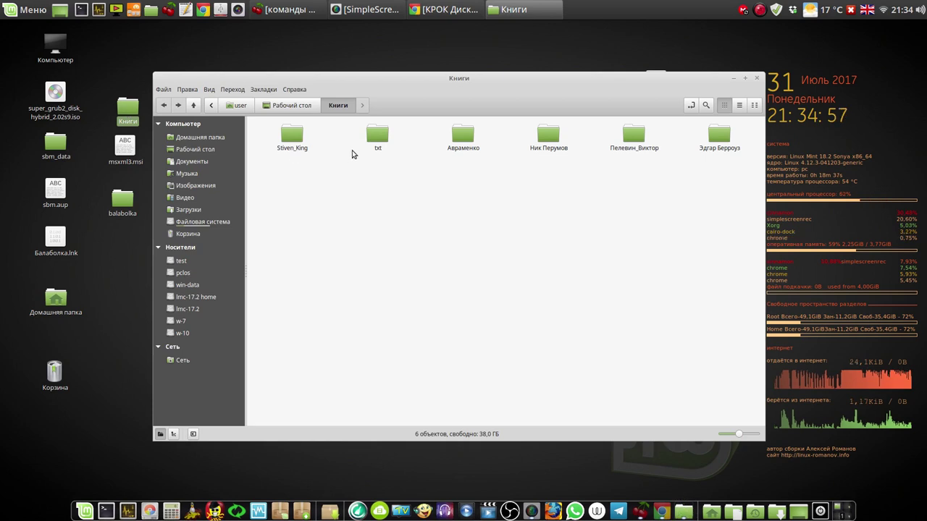
double_click(374, 138)
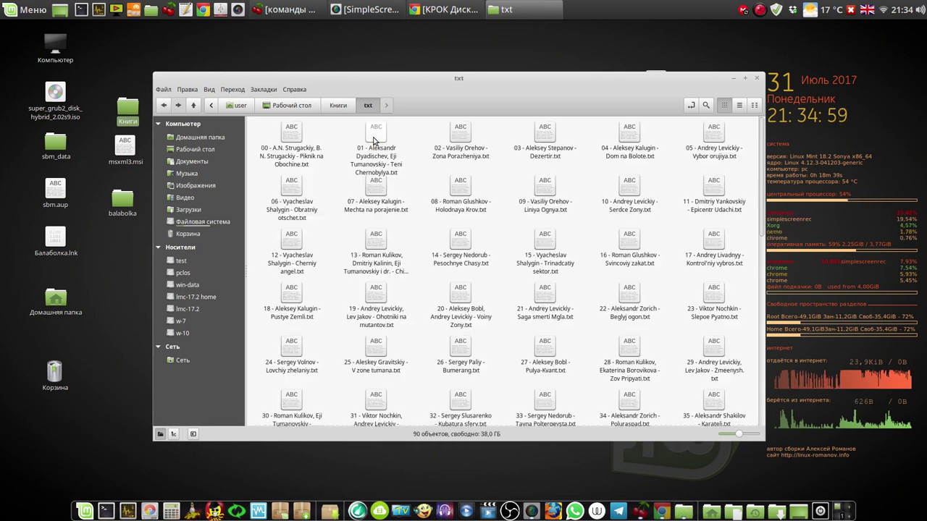
click(739, 106)
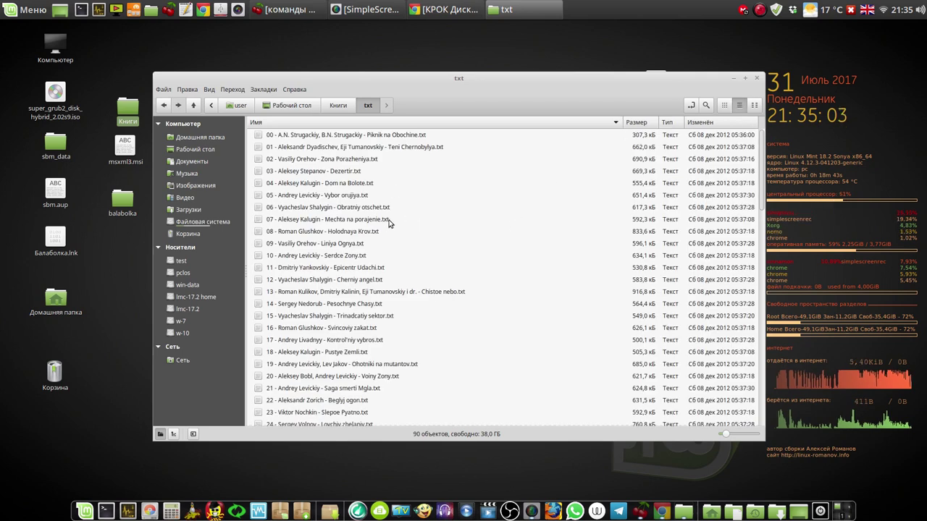
scroll(386, 226, down, 12)
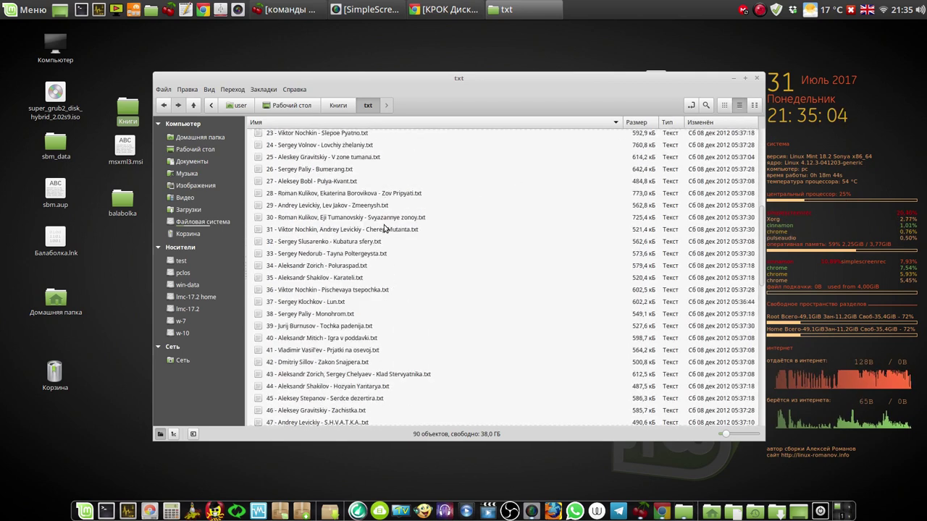
scroll(382, 230, down, 9)
click(380, 228)
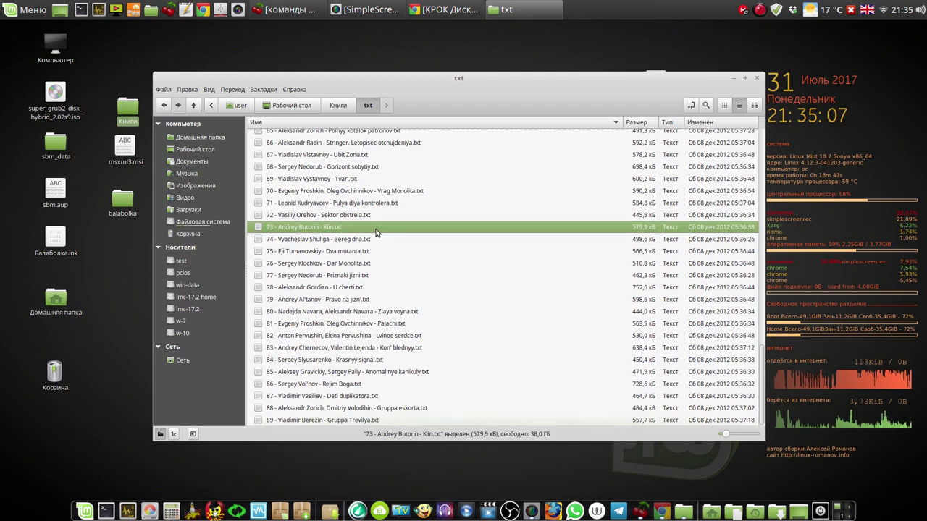
Return to the Книги folder and select each of the four author folders following txt in turn.
click(338, 106)
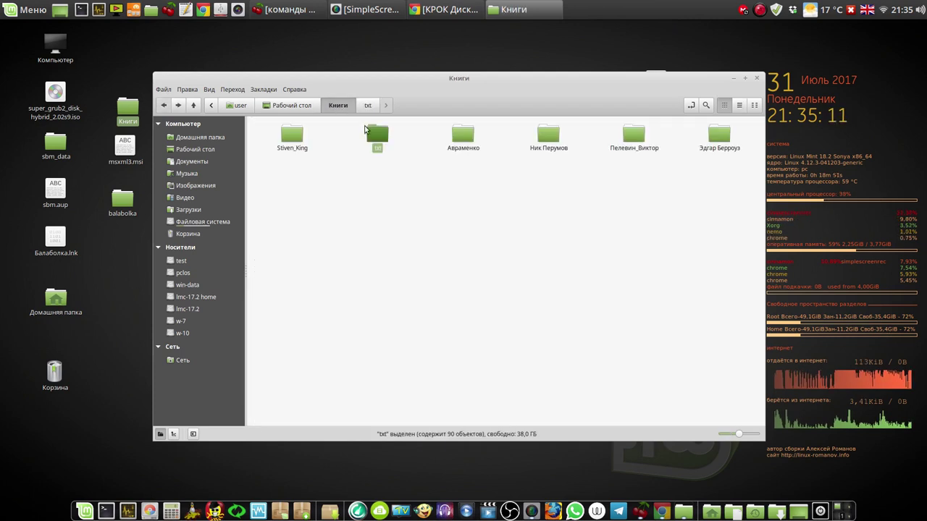
click(466, 137)
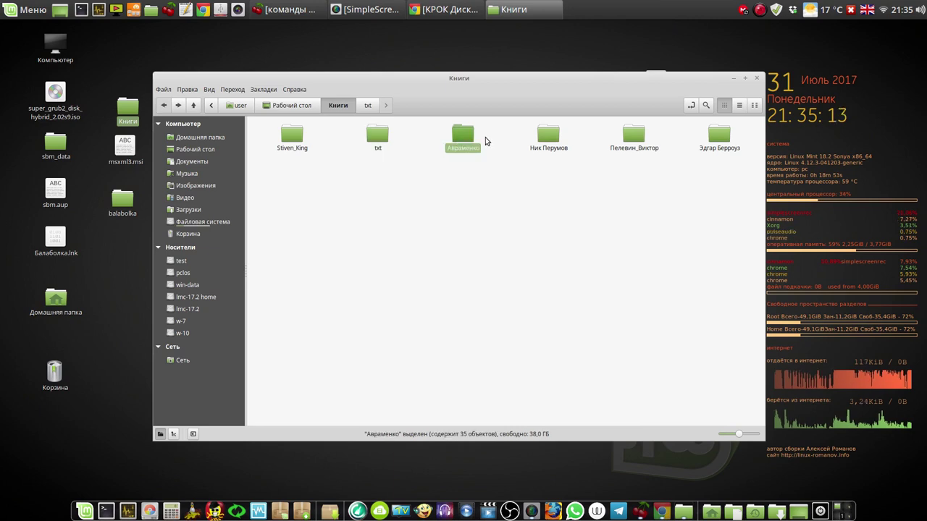
click(549, 140)
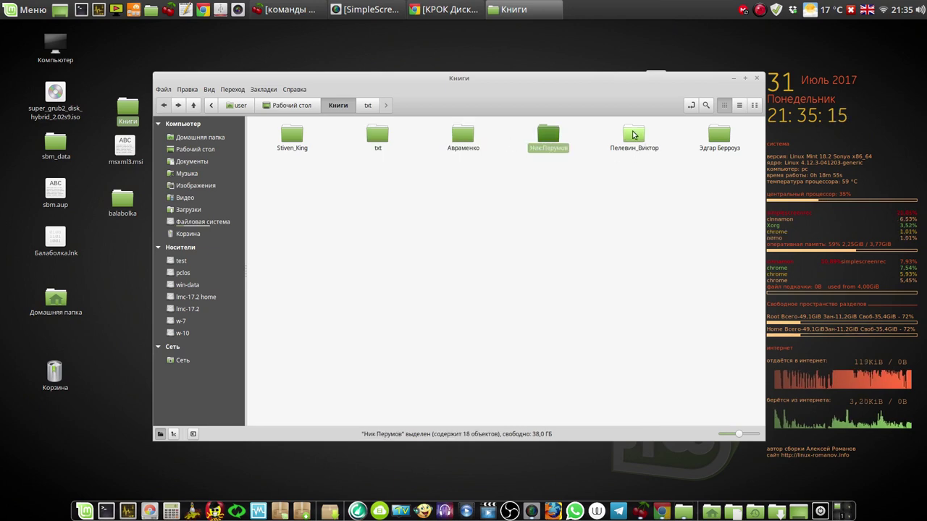
click(643, 143)
click(716, 142)
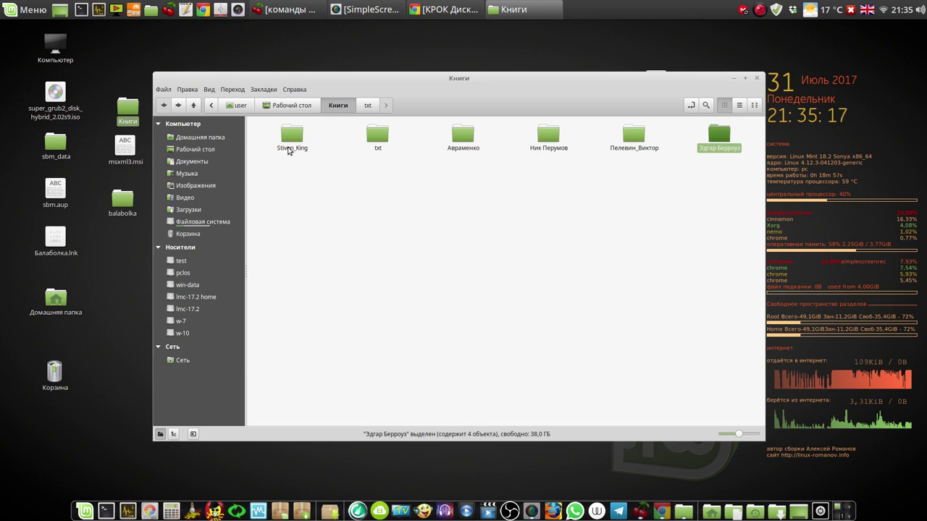
Open the Stiven_King folder, look through its fb2 books in list view, and close the file manager window.
click(292, 140)
double_click(294, 139)
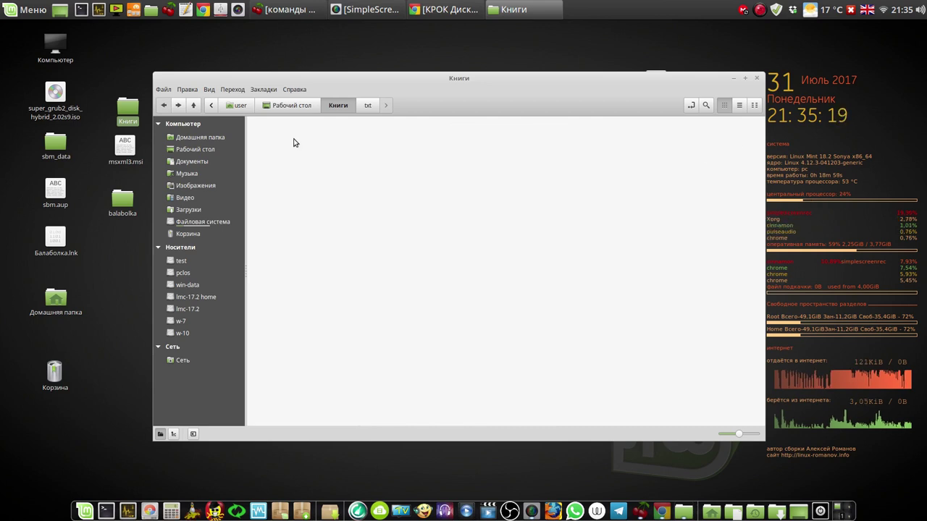
click(736, 106)
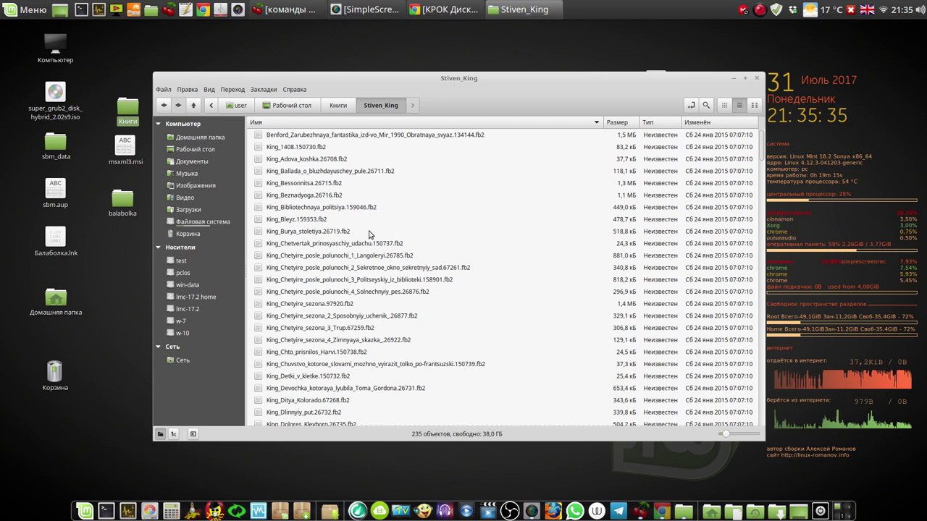
scroll(365, 273, down, 8)
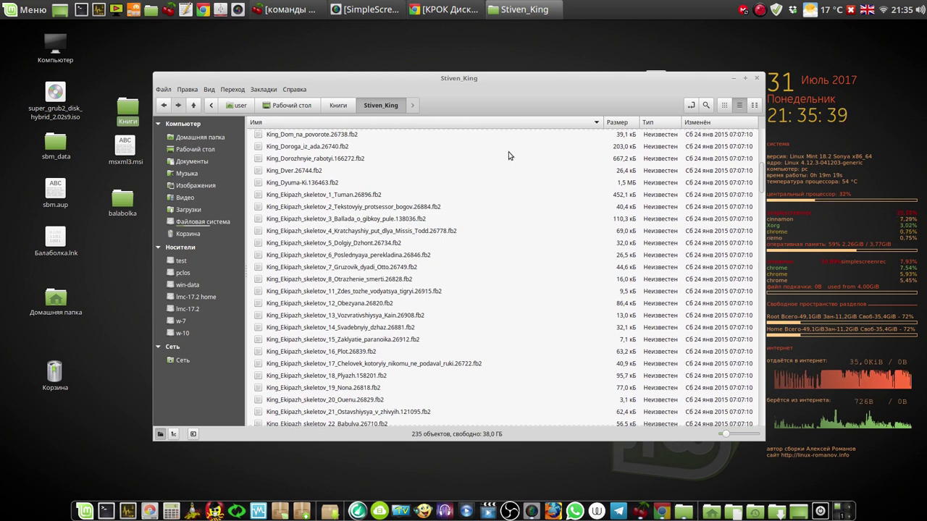
drag(516, 86, 466, 63)
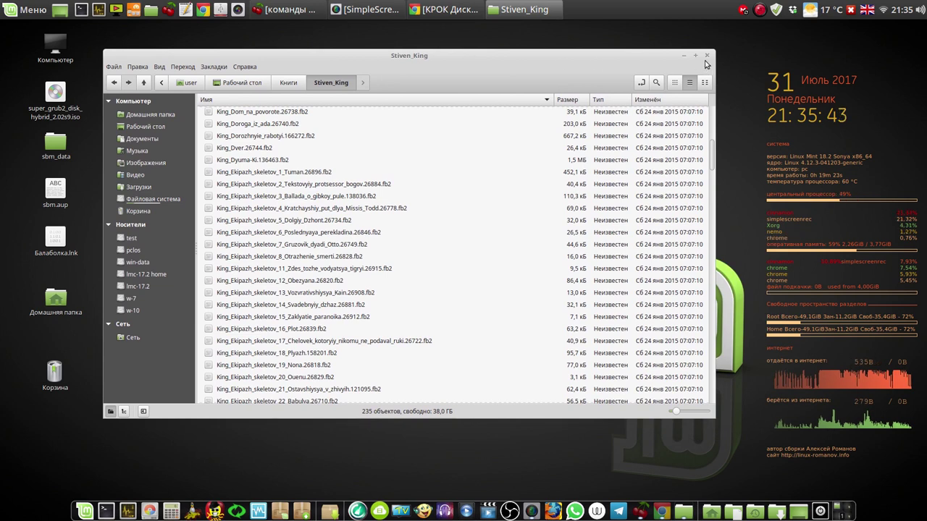
click(707, 59)
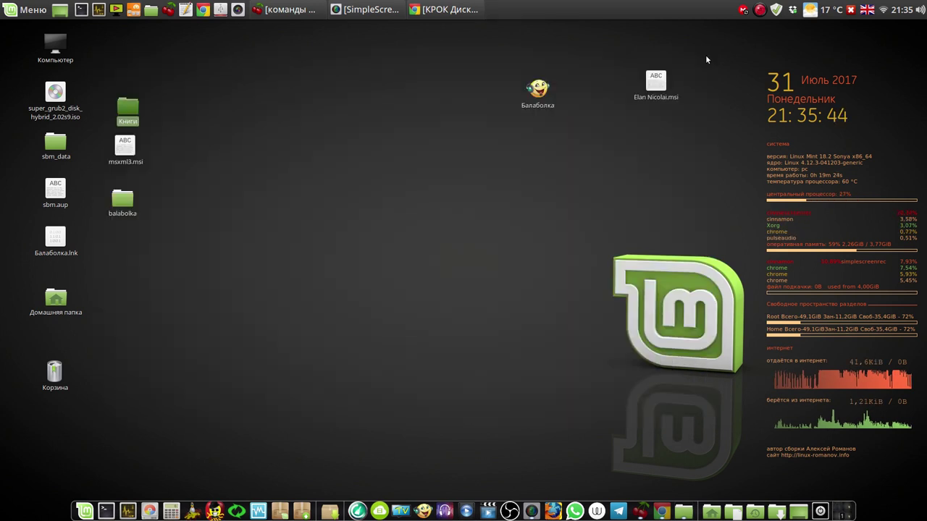
Switch to Chrome, go to the Google home page and search for "скачать книги бесплатно".
click(450, 11)
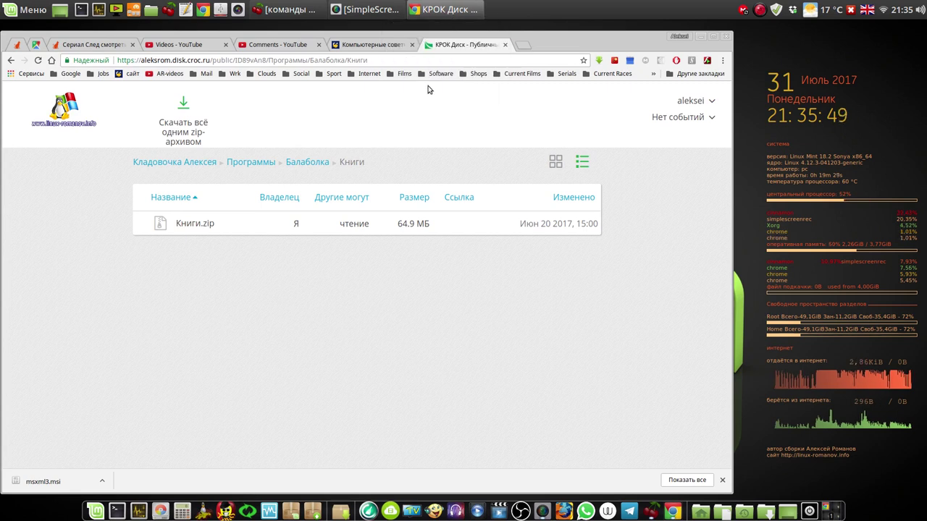
click(51, 60)
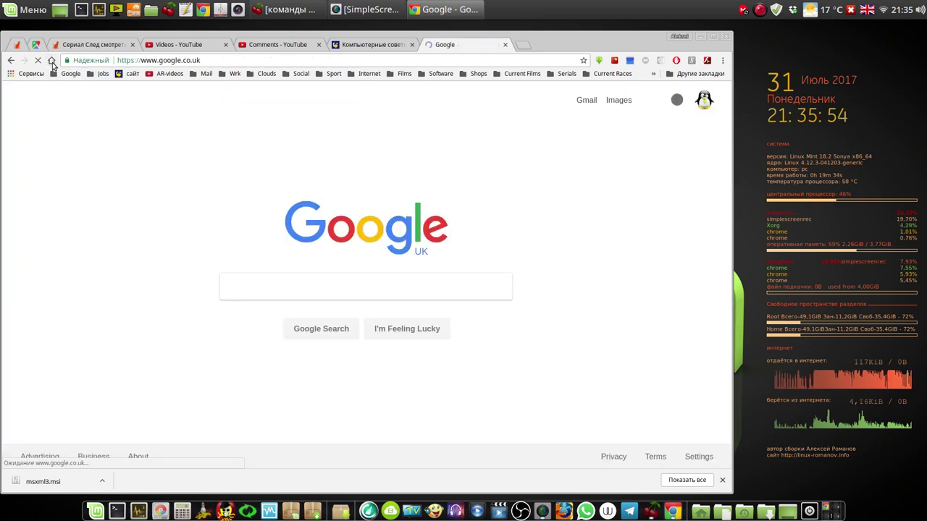
click(299, 282)
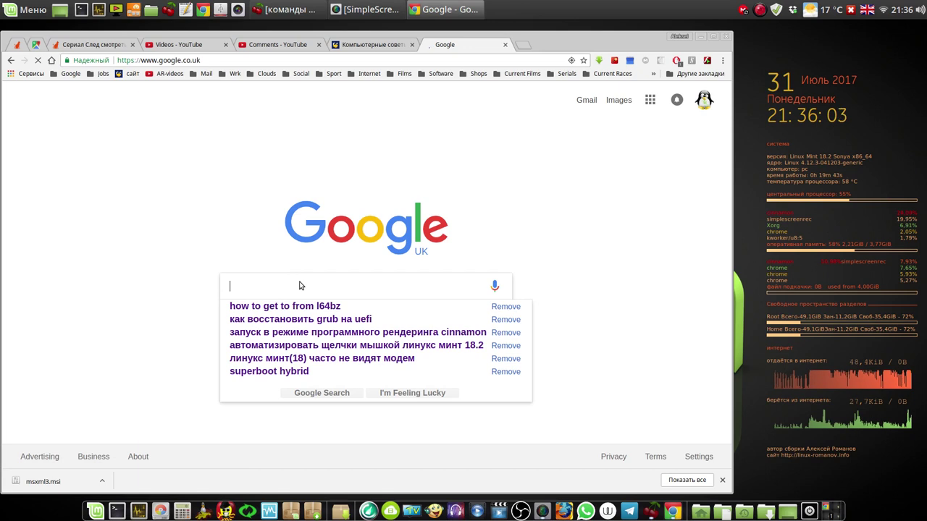
text(с)
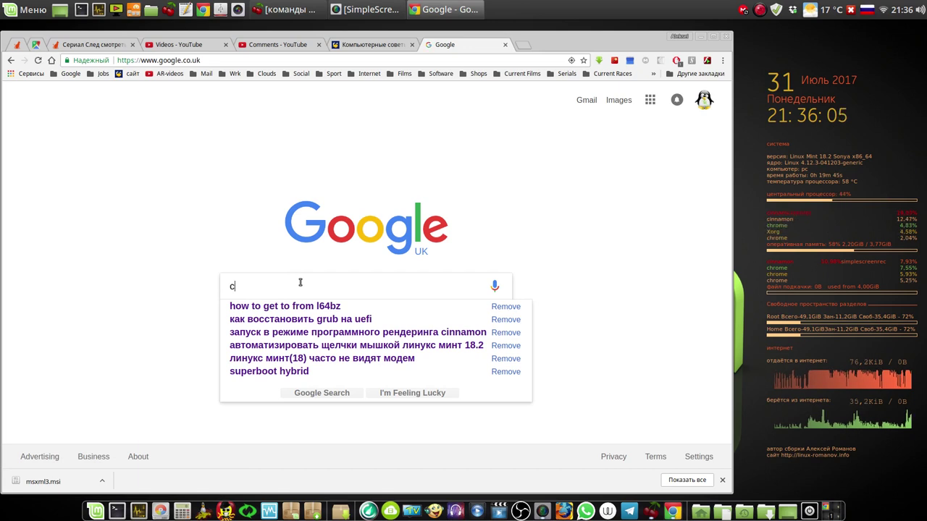
text(качать)
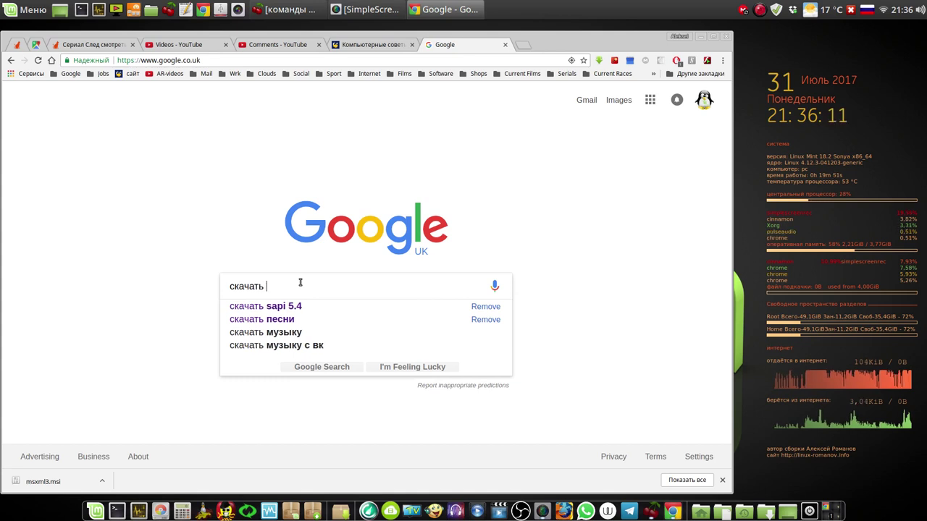
text( книги бесплатно)
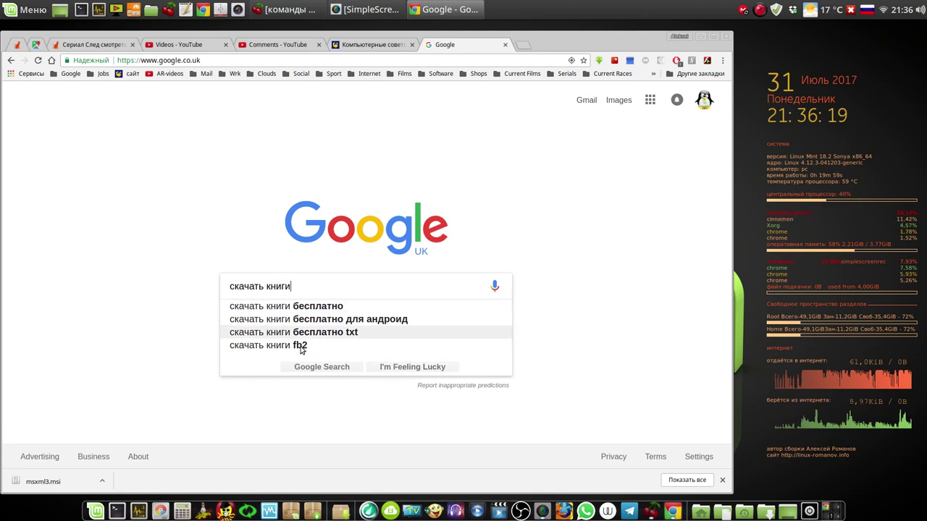
click(326, 308)
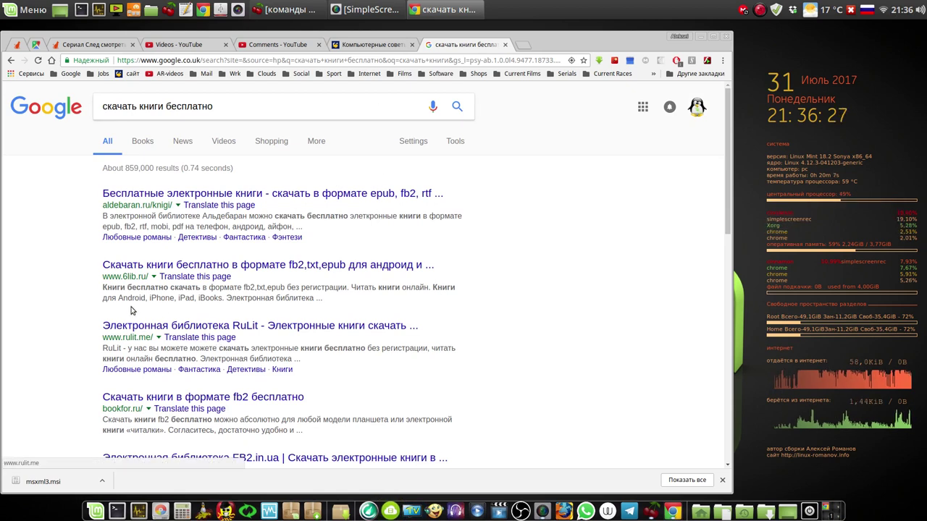
Open the bookfor.ru search result in a new browser tab and go to the page of the book "Извлечение троих".
right_click(245, 398)
click(288, 405)
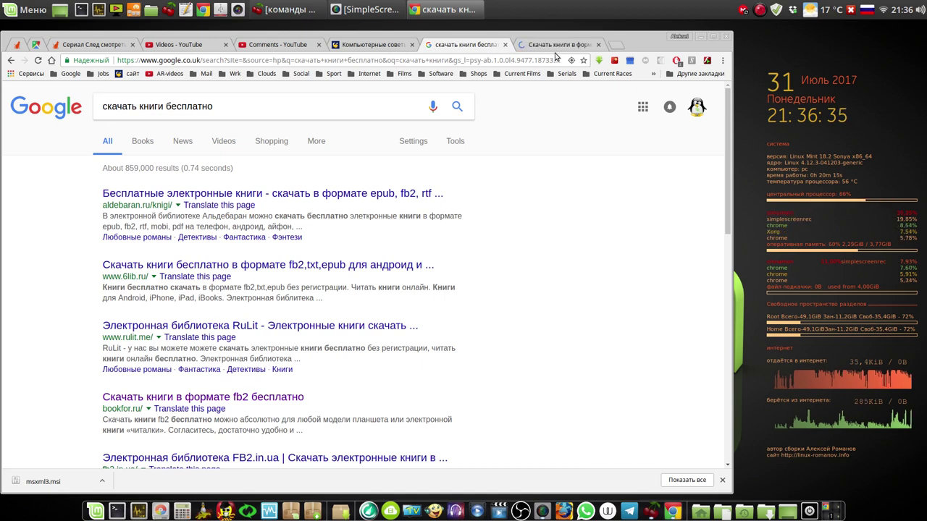
click(554, 46)
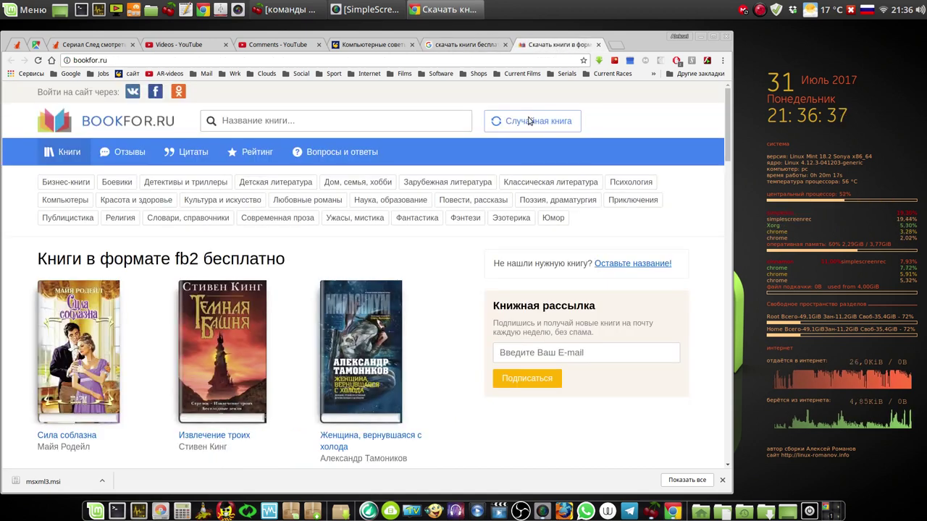
scroll(457, 404, down, 3)
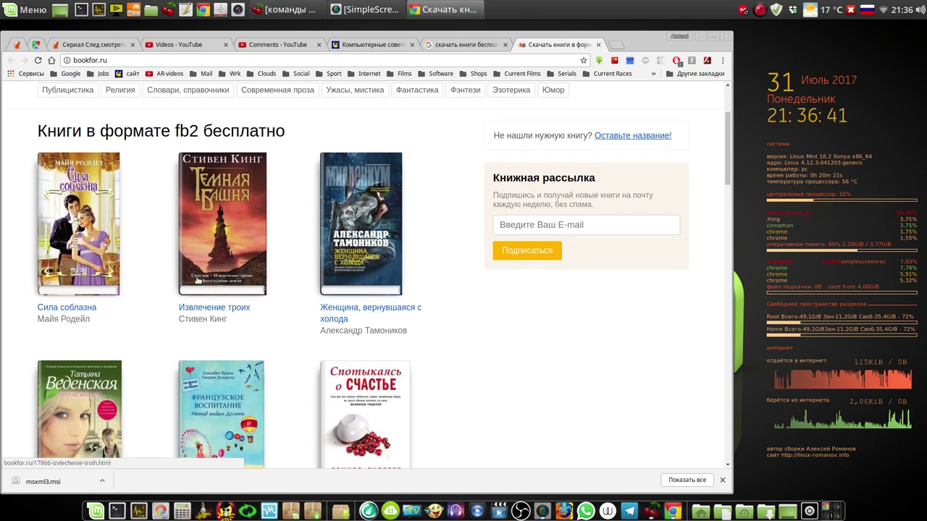
click(222, 267)
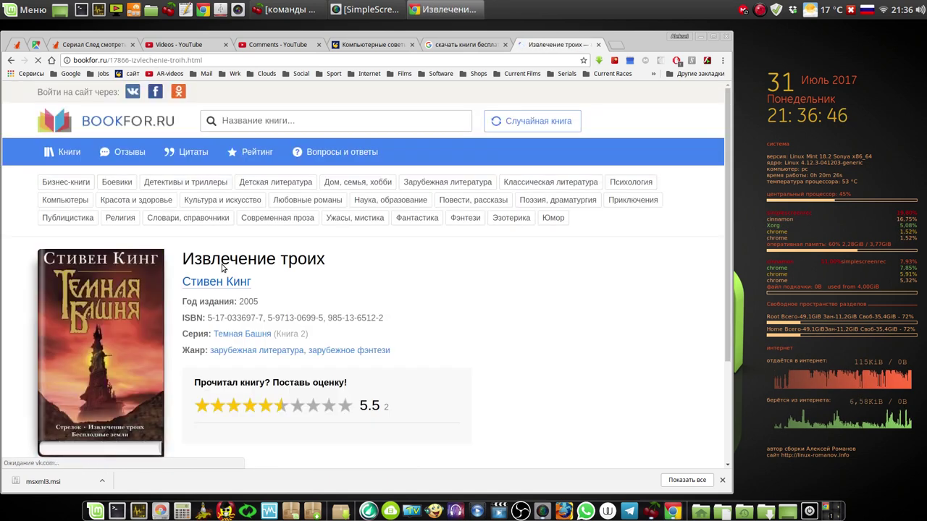
Download the book's fb2 version as [bookfor_ru]-122202.zip to the desktop and move the archive's icon away from the Корзина to empty space.
scroll(437, 378, down, 3)
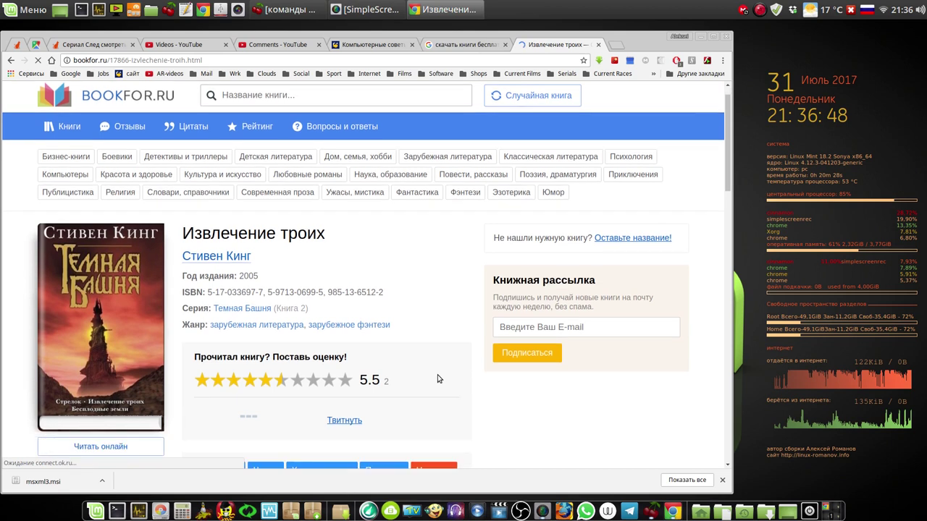
scroll(438, 378, down, 2)
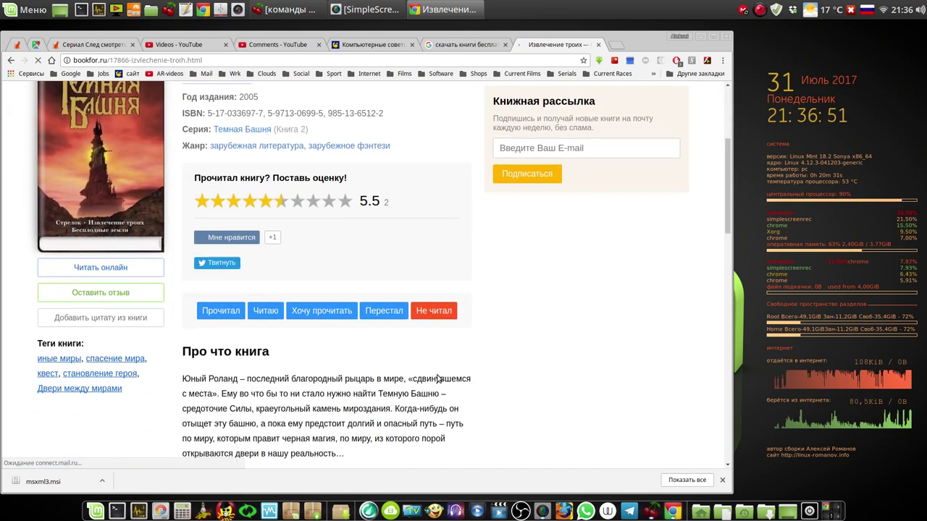
scroll(438, 379, down, 3)
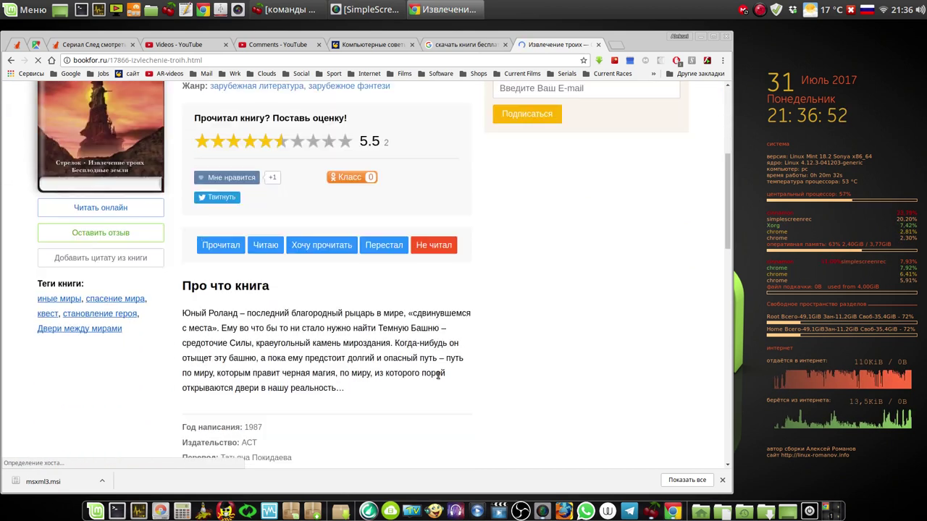
scroll(437, 378, down, 3)
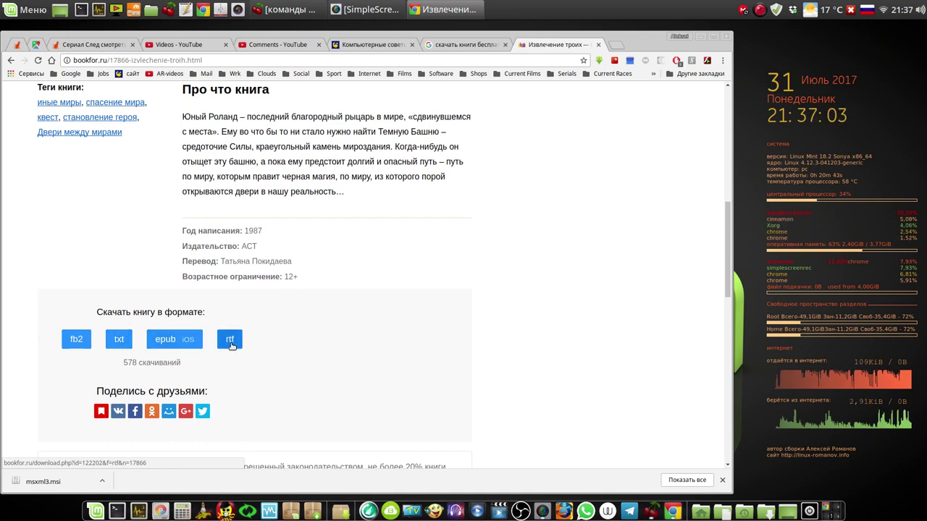
click(77, 341)
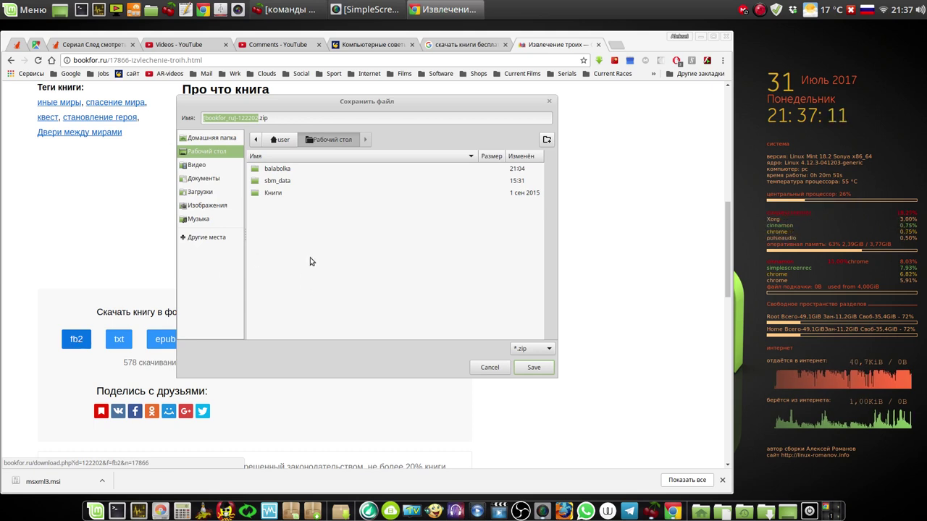
click(534, 367)
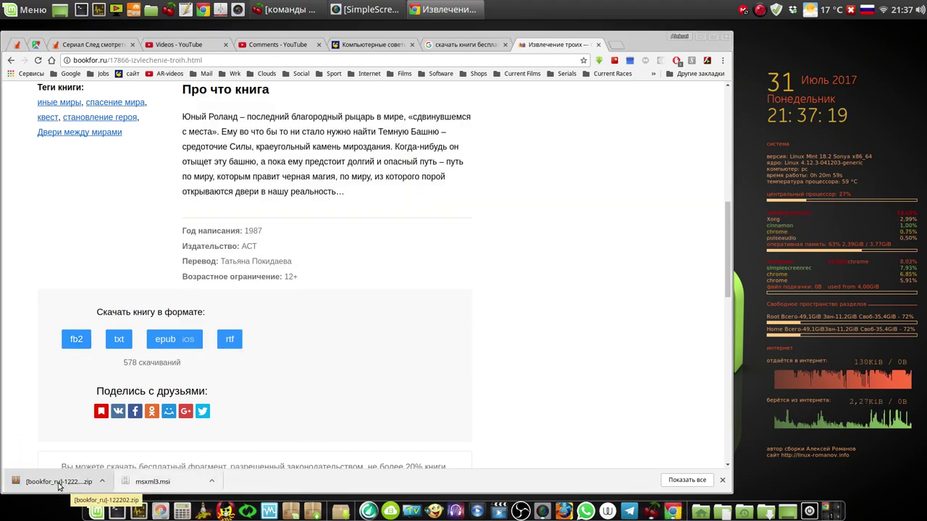
click(699, 36)
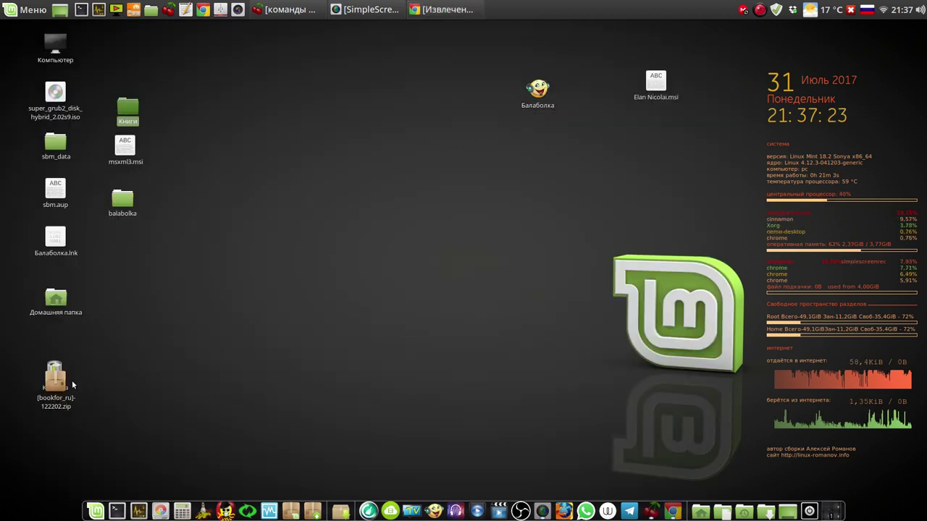
drag(56, 378, 234, 142)
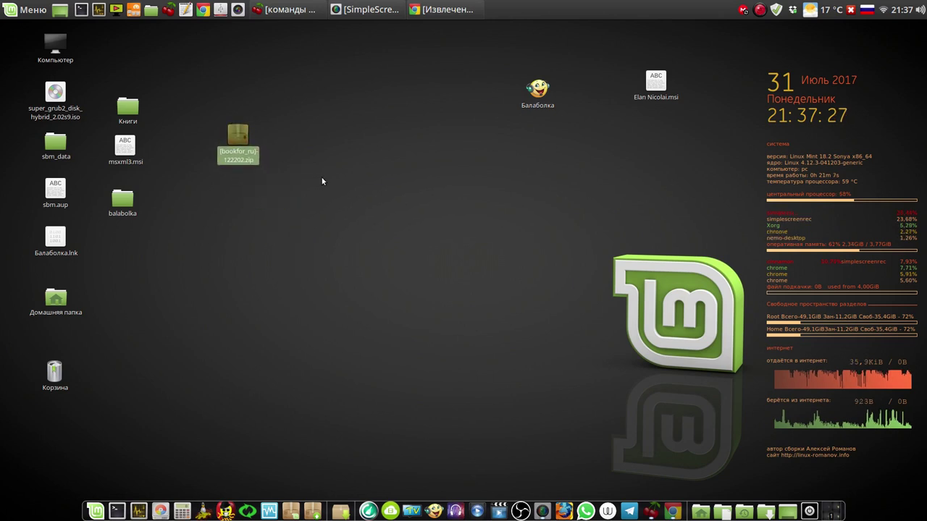
Launch Балаболка, dismiss the Wine program error, and open [bookfor_ru]-122202.zip from the Рабочий стол folder.
double_click(541, 92)
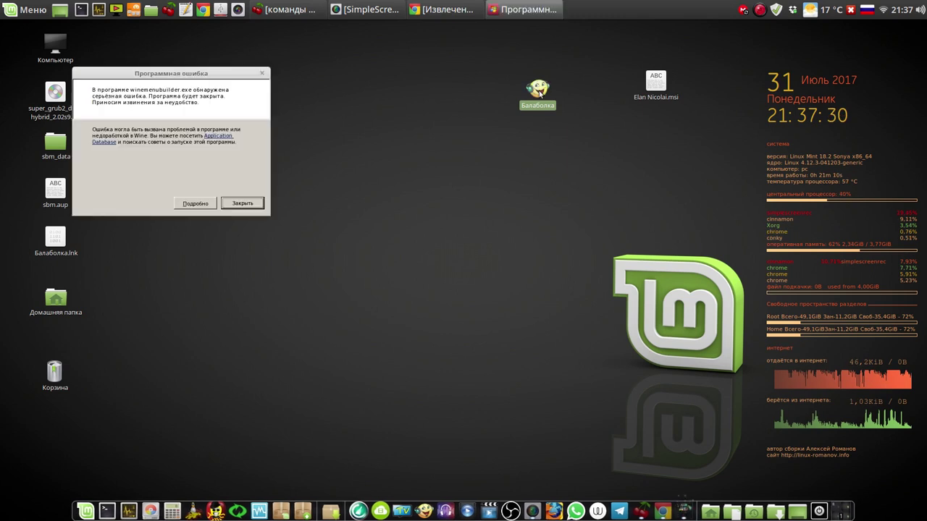
click(242, 202)
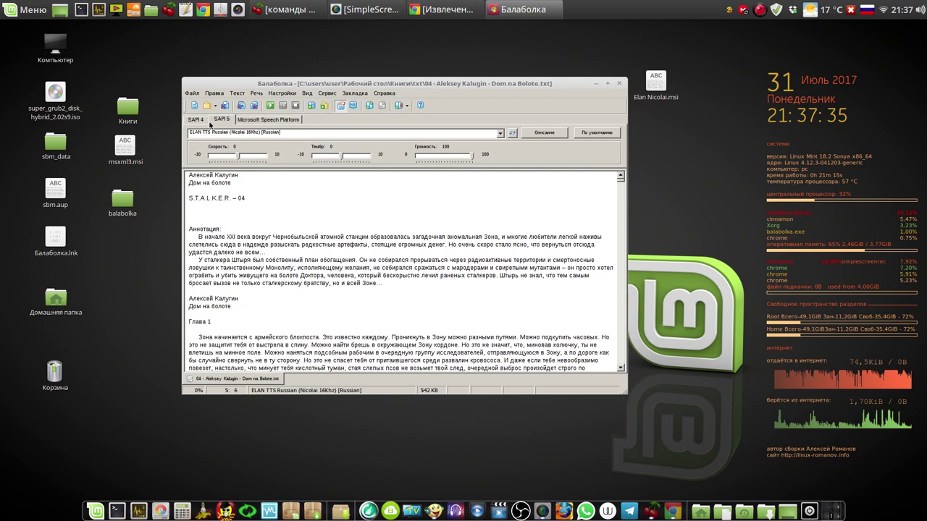
click(206, 105)
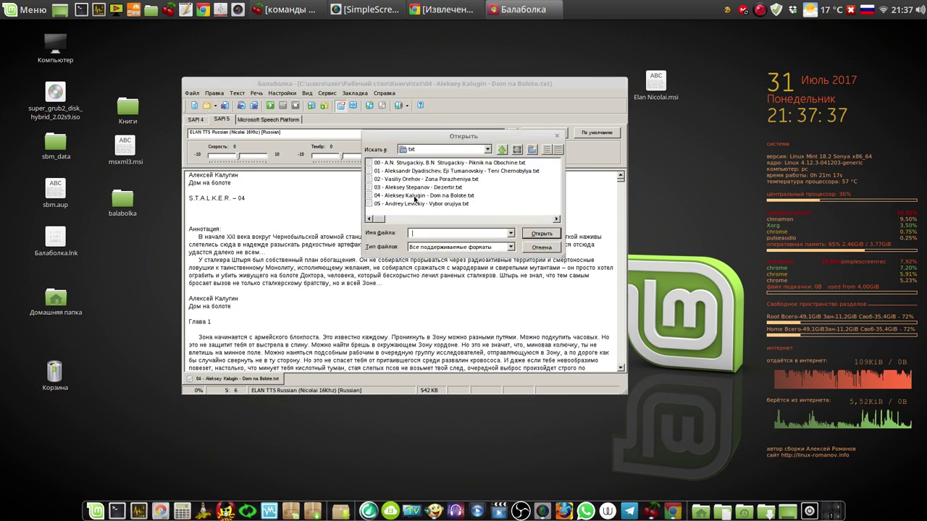
click(499, 151)
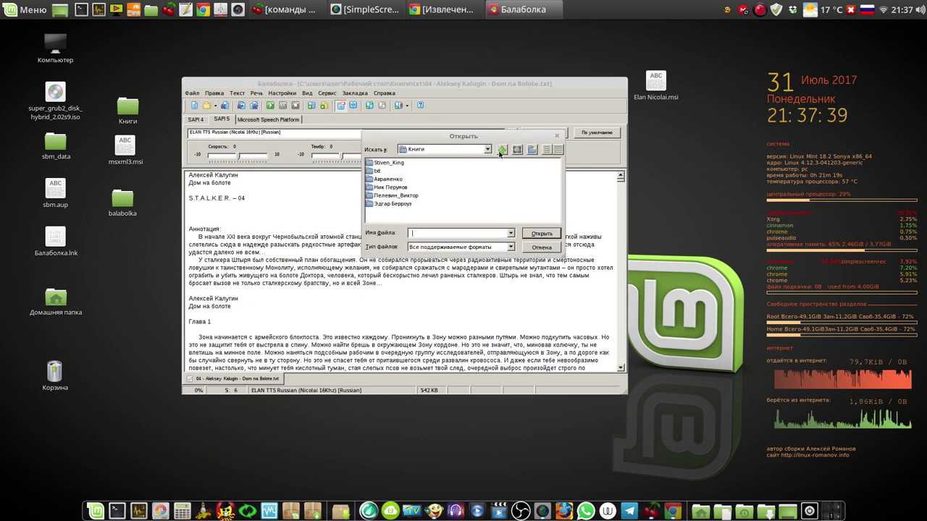
click(500, 152)
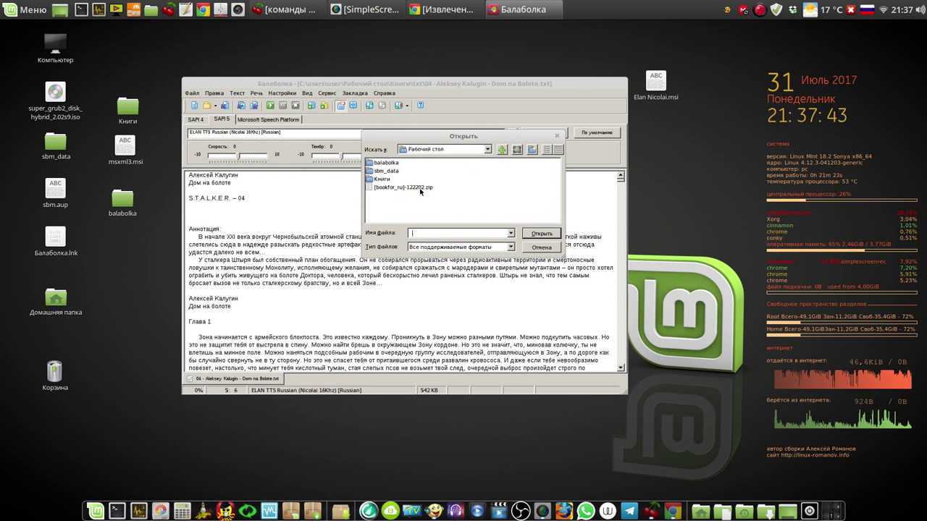
click(420, 188)
click(542, 234)
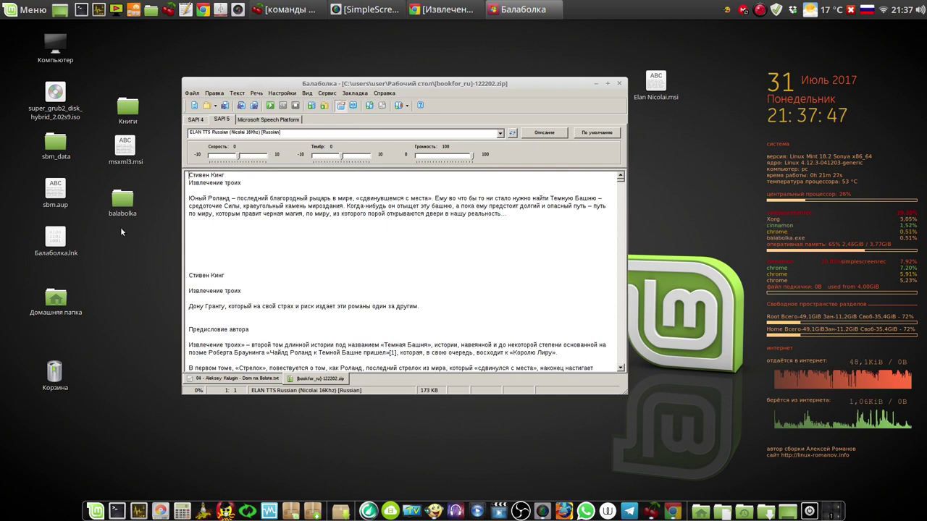
Read the book aloud from the paragraph beginning "Юный Роланд" and adjust the speech volume and system volume.
click(190, 198)
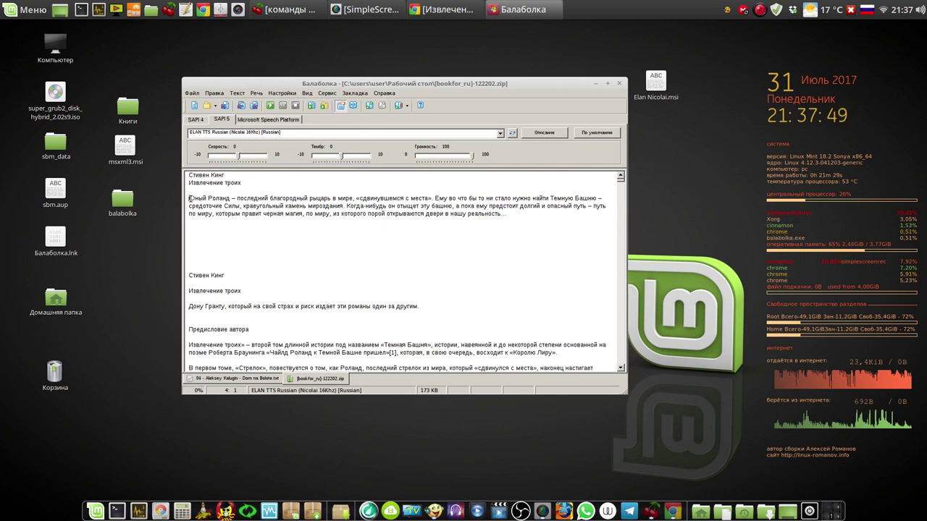
click(269, 105)
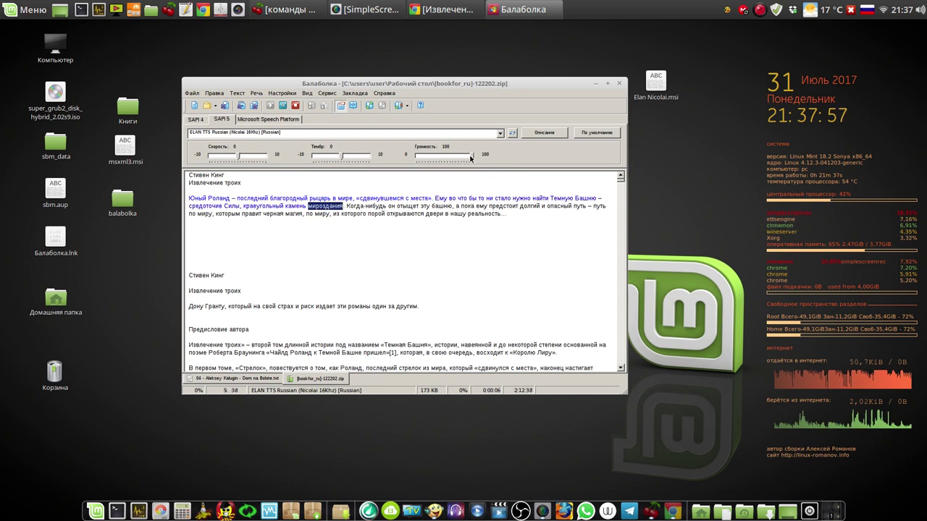
mouse_move(470, 157)
mouse_down()
mouse_move(443, 160)
mouse_move(476, 156)
mouse_up()
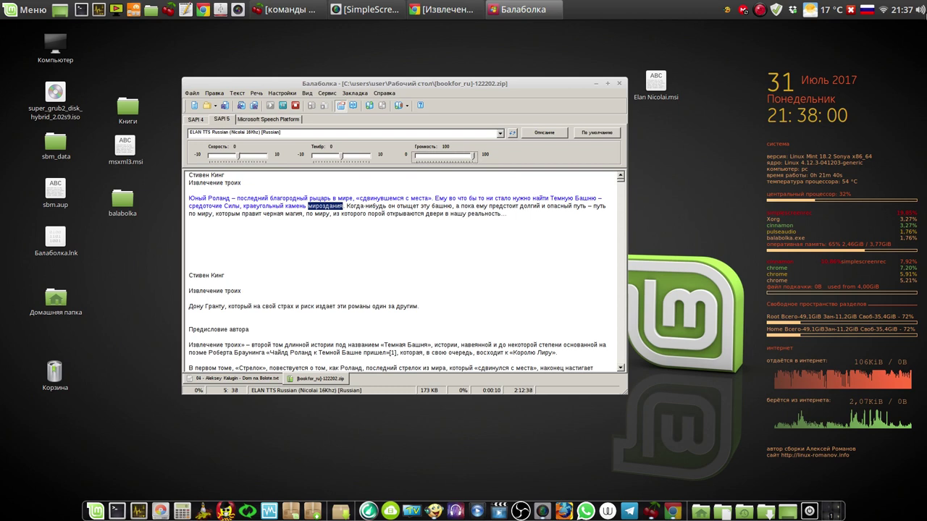
click(919, 10)
click(877, 56)
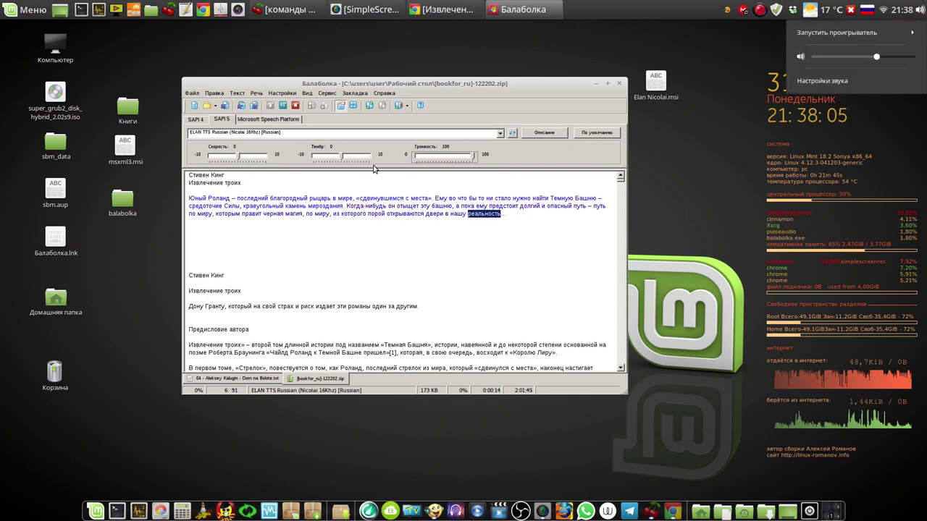
Try out the timbre and speed controls during reading, raising the speed to 6 and returning it to 0.
click(345, 159)
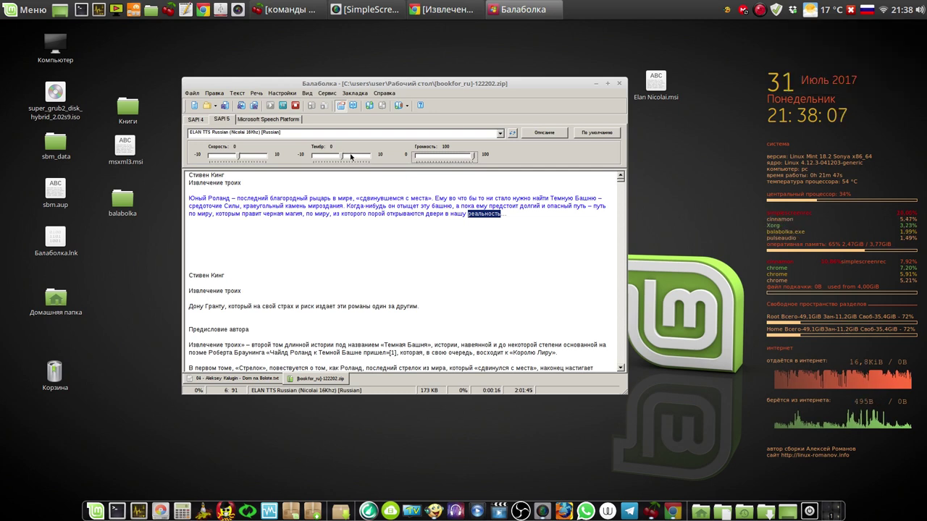
mouse_move(344, 155)
mouse_down()
mouse_move(355, 154)
mouse_move(341, 158)
mouse_up()
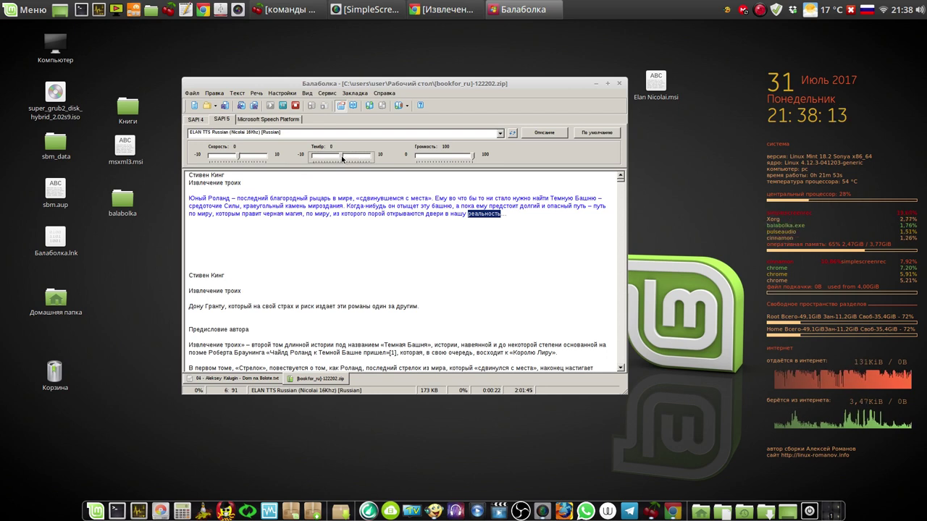
drag(241, 157, 254, 158)
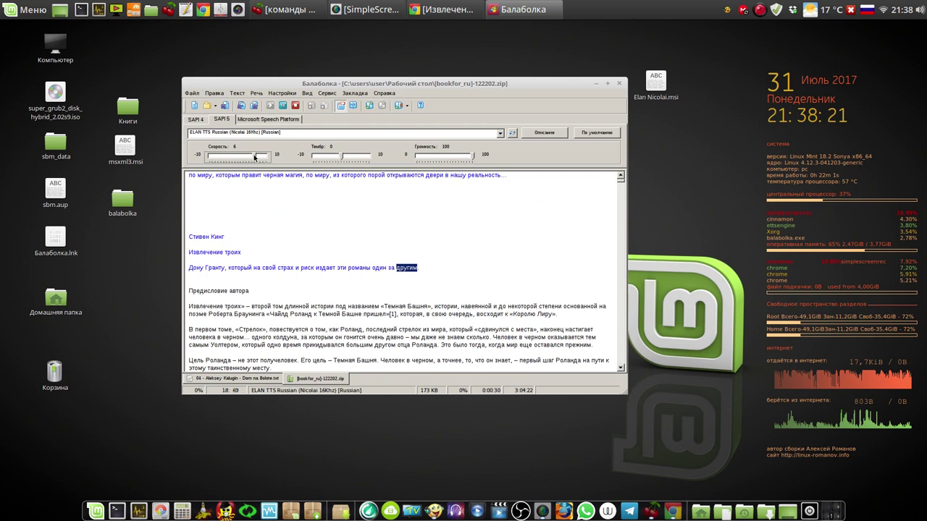
drag(254, 157, 238, 158)
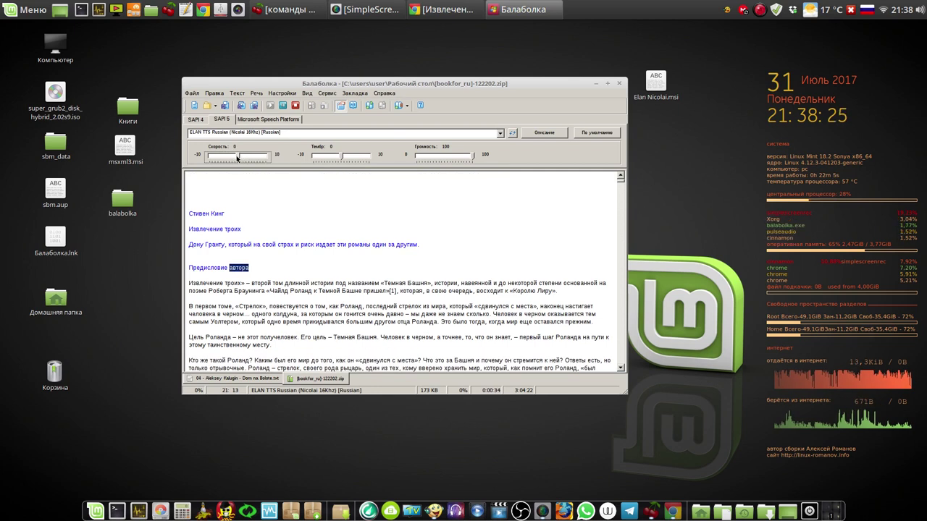
Pause the reading and insert a quick bookmark at the point reached in the text.
click(284, 106)
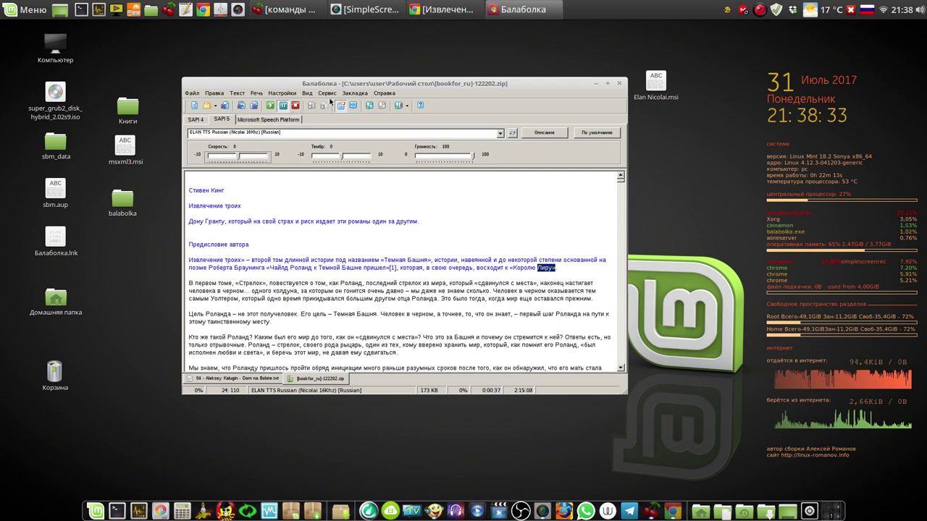
click(356, 94)
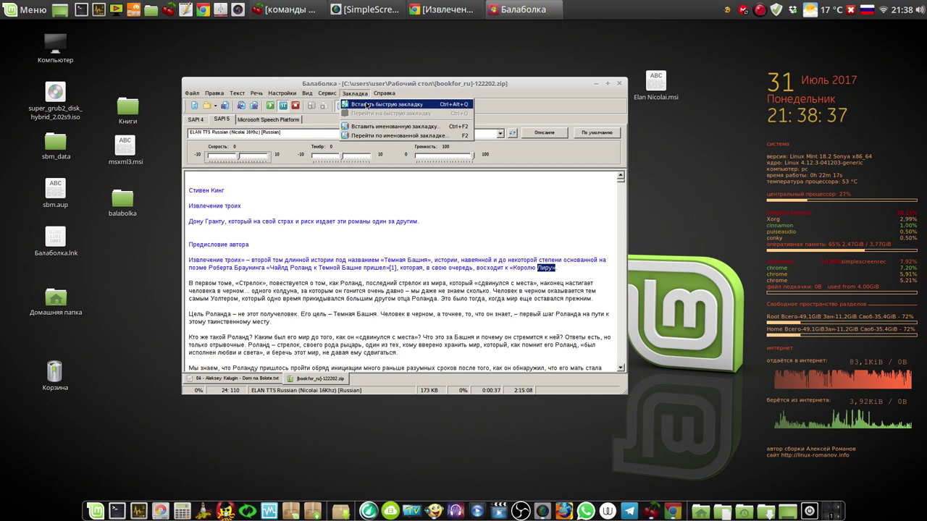
click(367, 106)
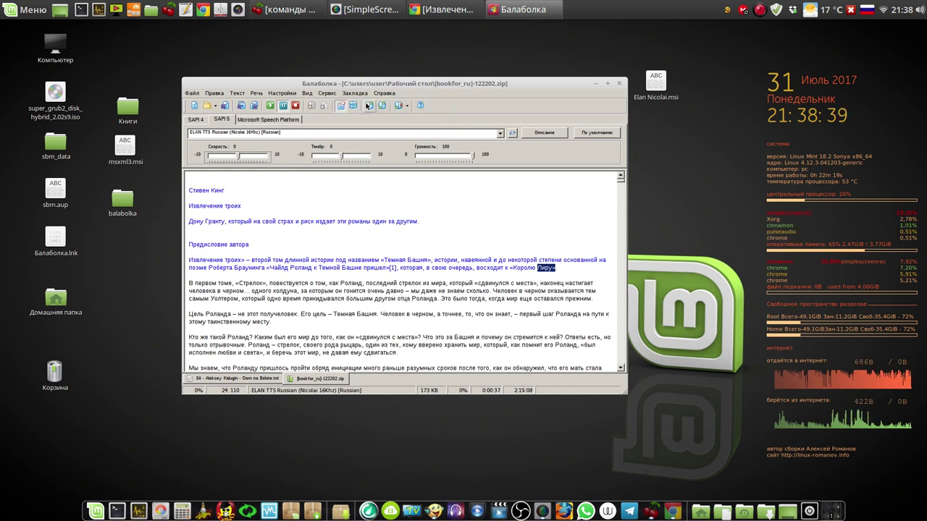
Exit Балаболка and launch it again from its desktop shortcut.
click(196, 95)
click(219, 232)
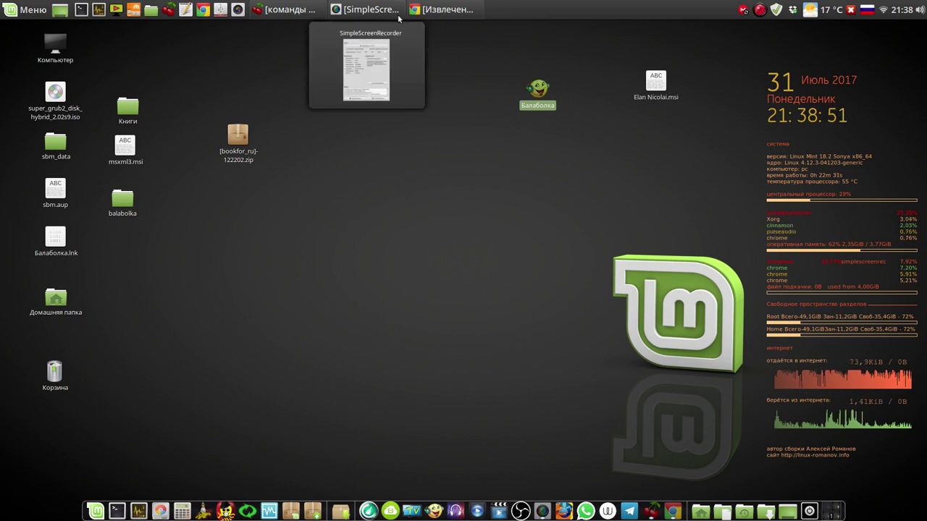
double_click(538, 95)
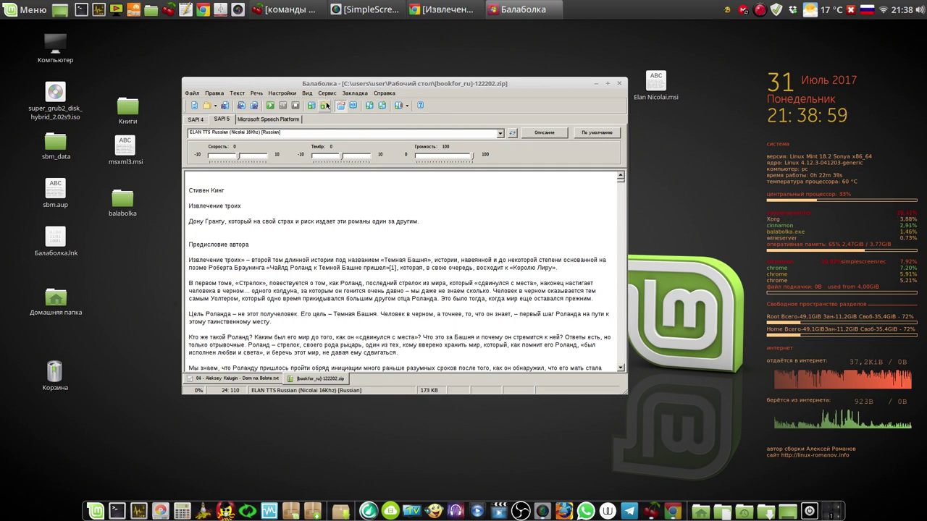
Go to the quick bookmark, read the book aloud from that position, and pause the reading.
click(354, 94)
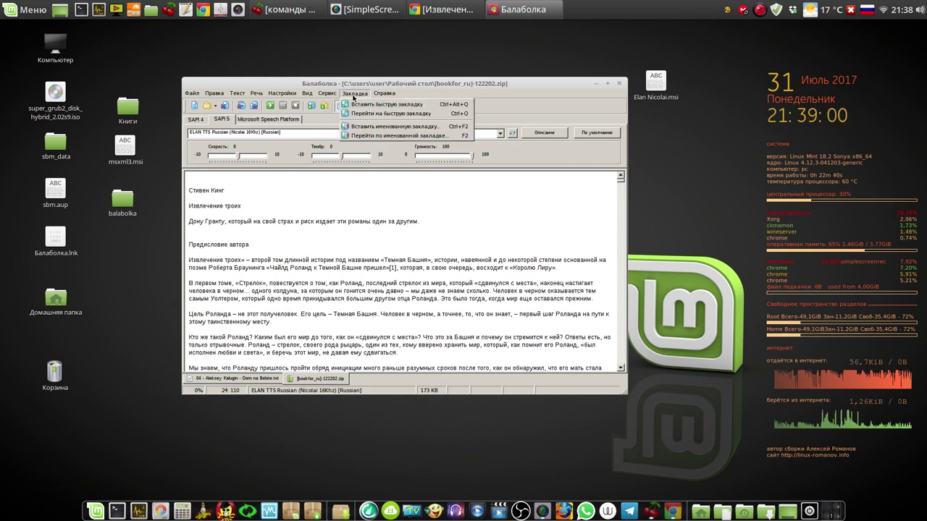
click(364, 113)
click(270, 106)
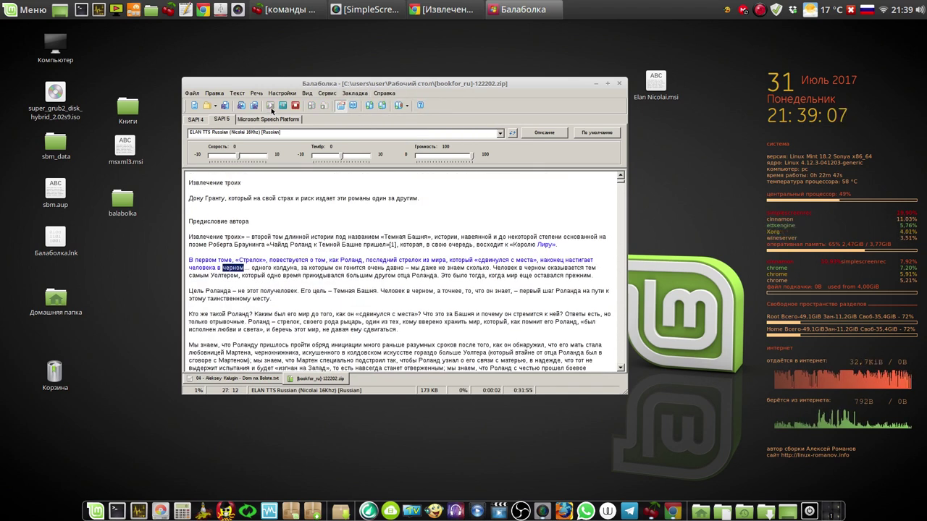
click(284, 106)
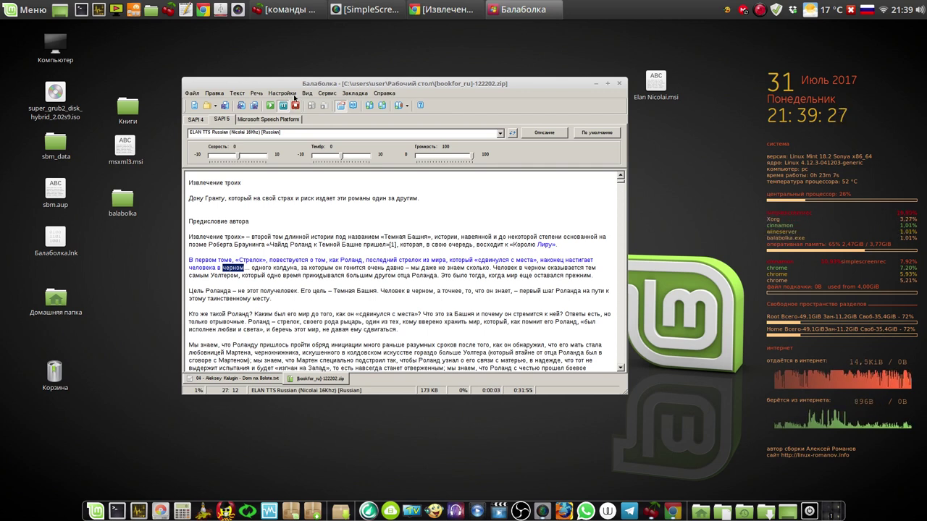
click(308, 94)
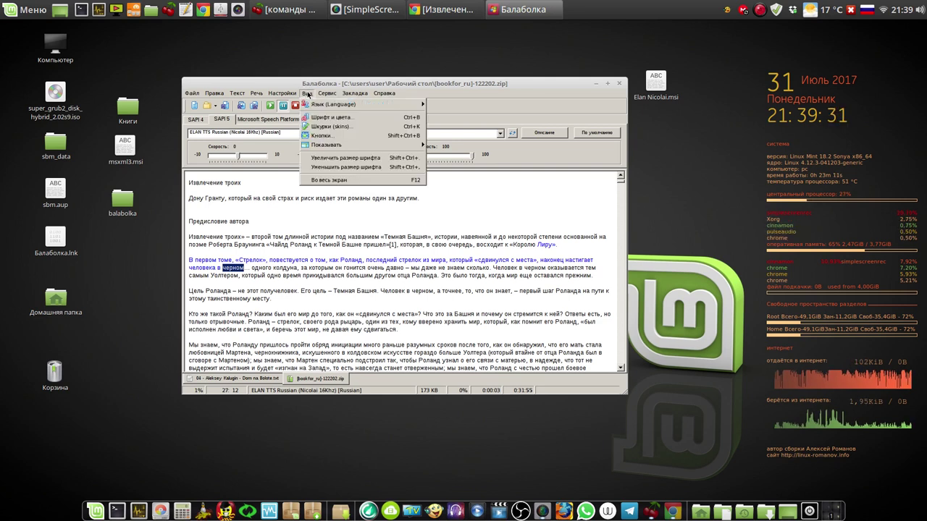
key(Escape)
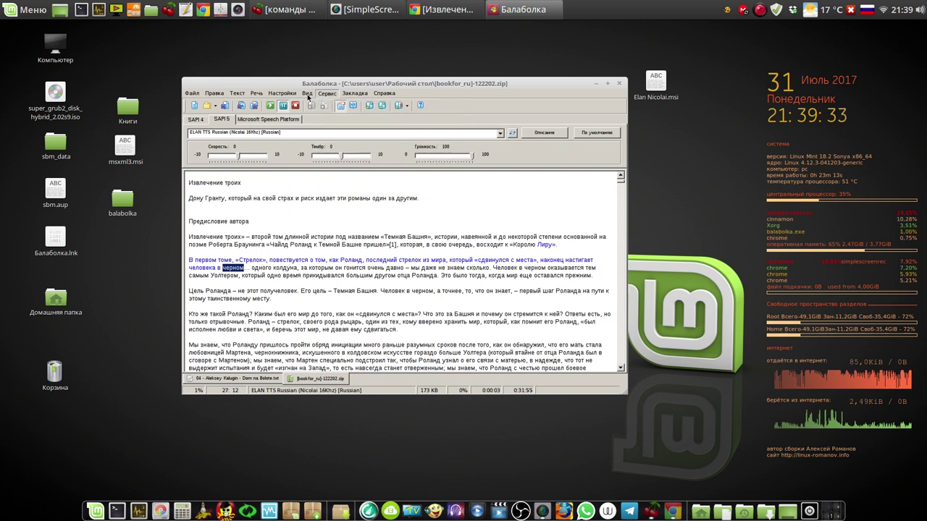
click(307, 96)
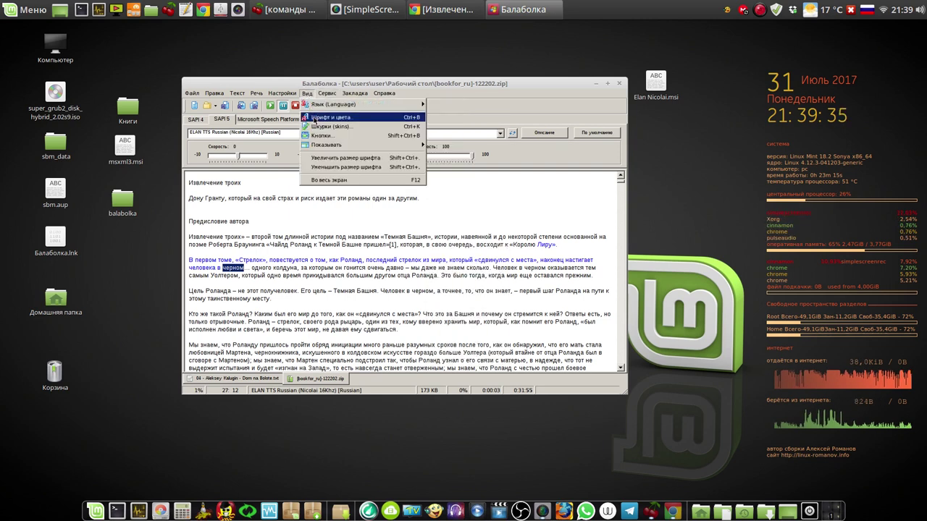
click(315, 119)
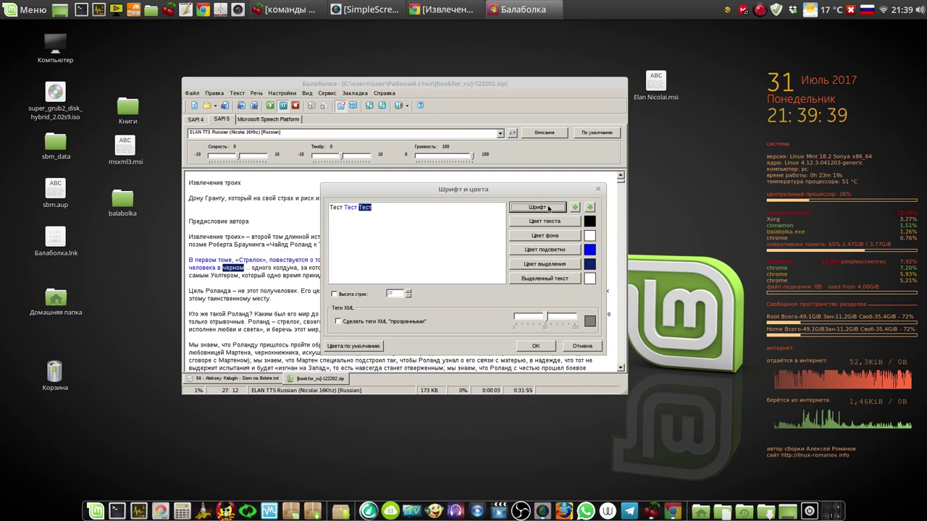
click(548, 209)
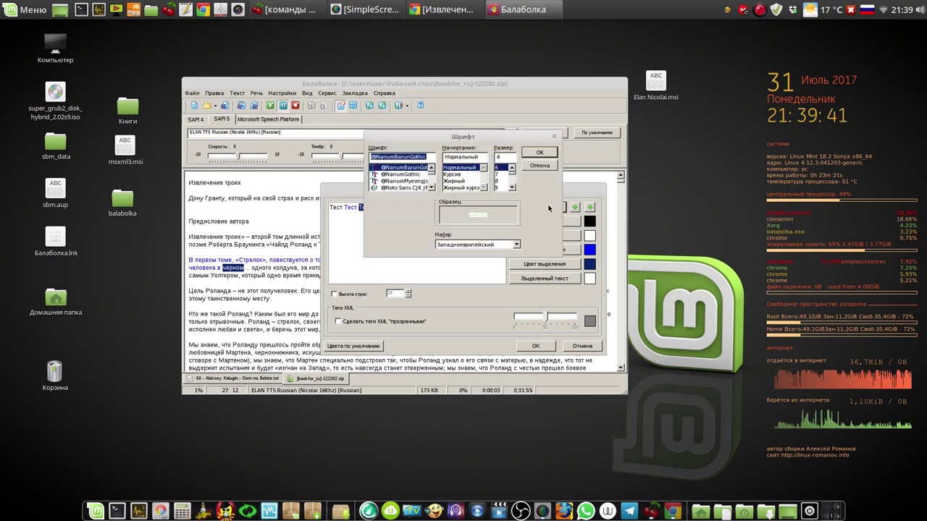
click(512, 186)
click(501, 180)
click(547, 154)
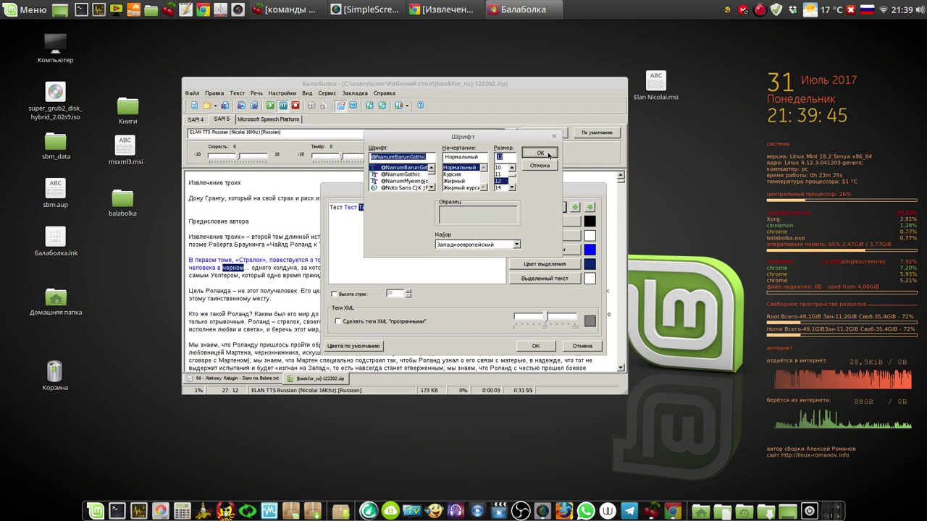
click(536, 345)
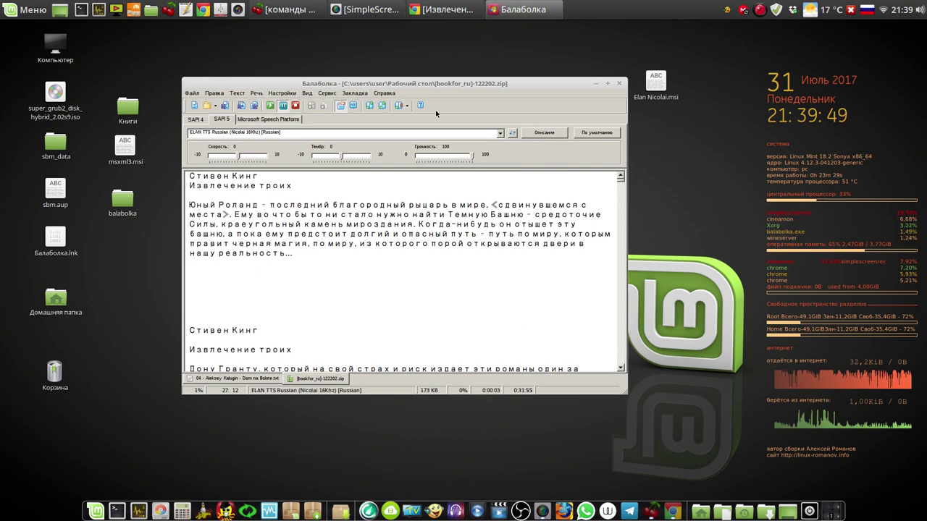
Maximize the Балаболка window and look over the book text in the new font.
click(607, 83)
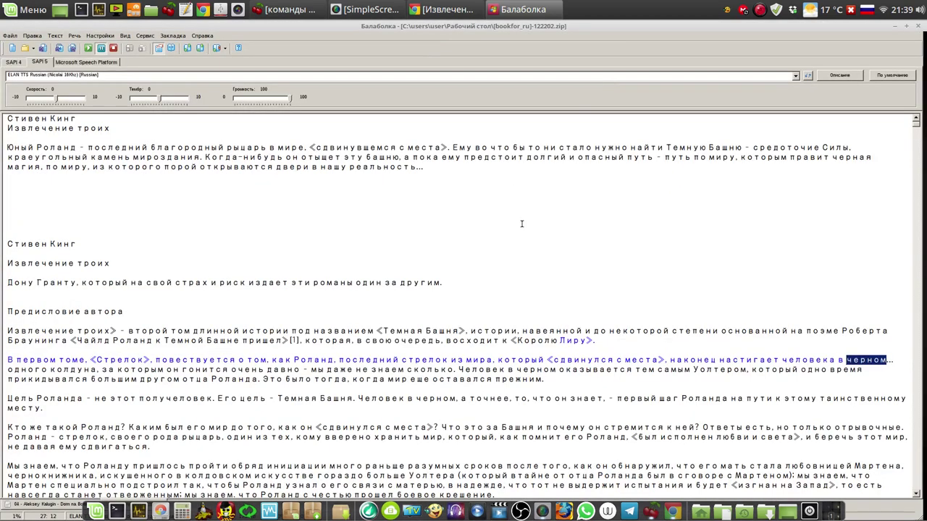
scroll(489, 318, down, 6)
scroll(481, 324, up, 6)
click(124, 36)
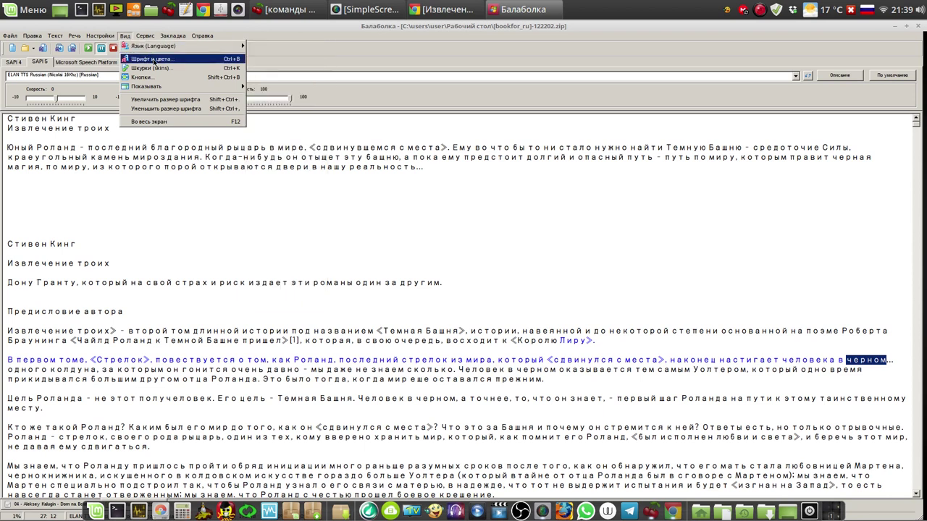
click(153, 60)
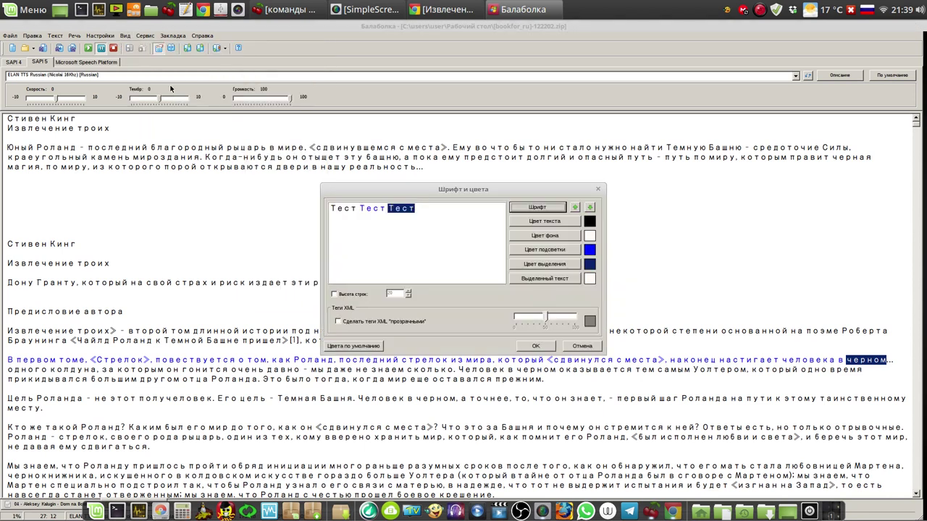
click(543, 209)
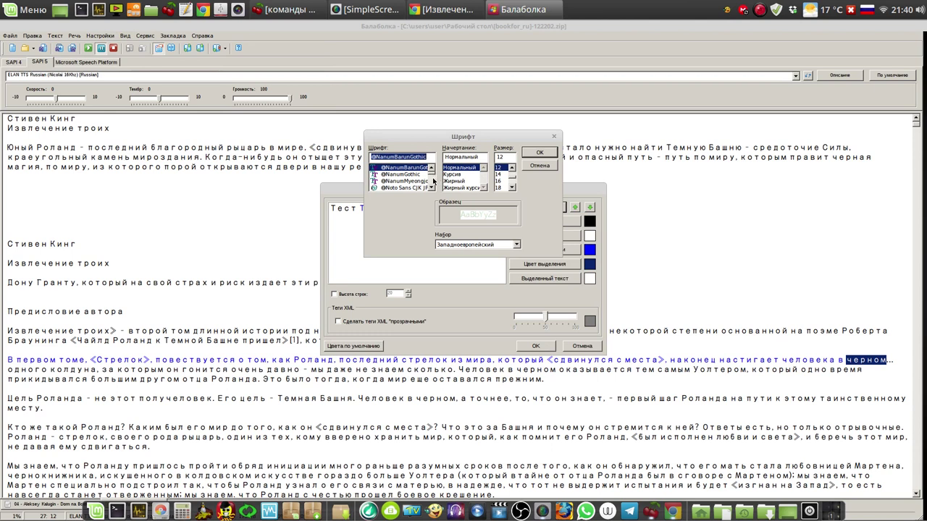
scroll(434, 179, down, 2)
scroll(432, 176, down, 6)
scroll(432, 179, up, 8)
click(410, 176)
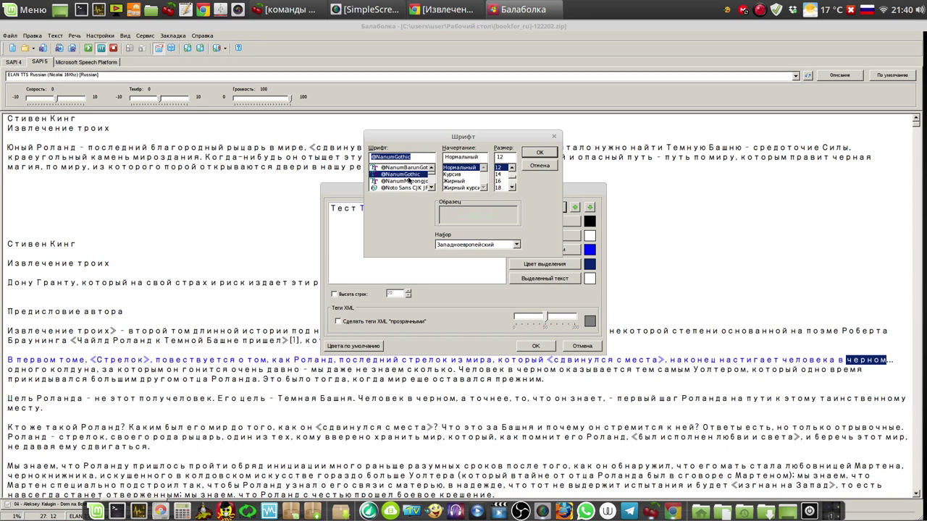
click(405, 168)
click(408, 175)
click(409, 181)
click(409, 188)
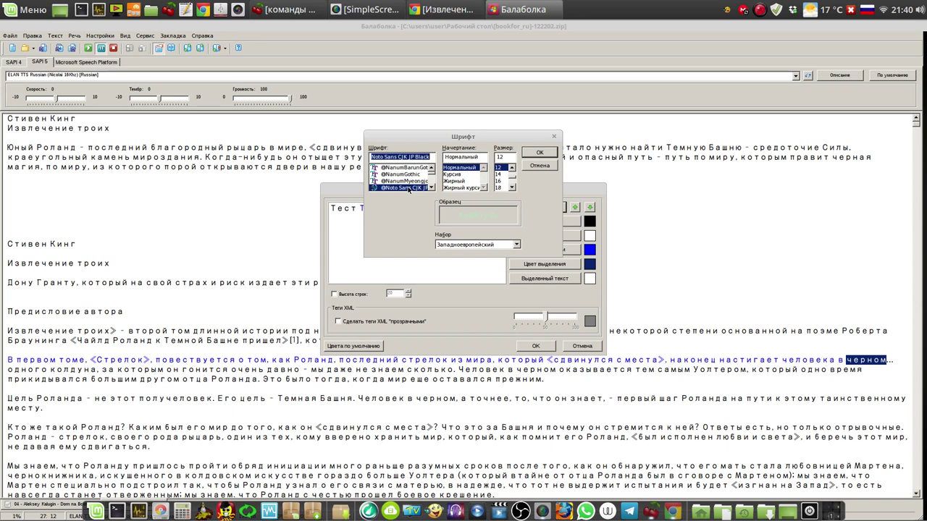
click(498, 187)
scroll(420, 182, down, 1)
click(417, 181)
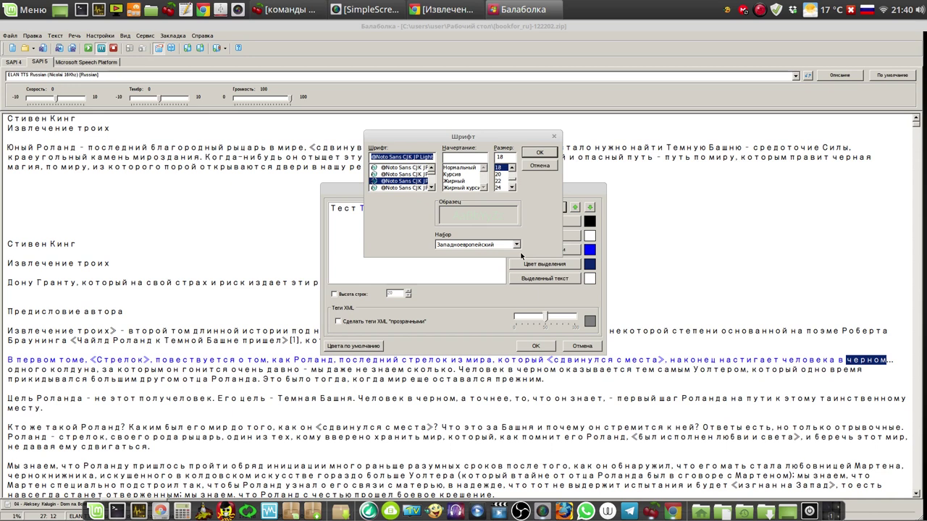
click(540, 154)
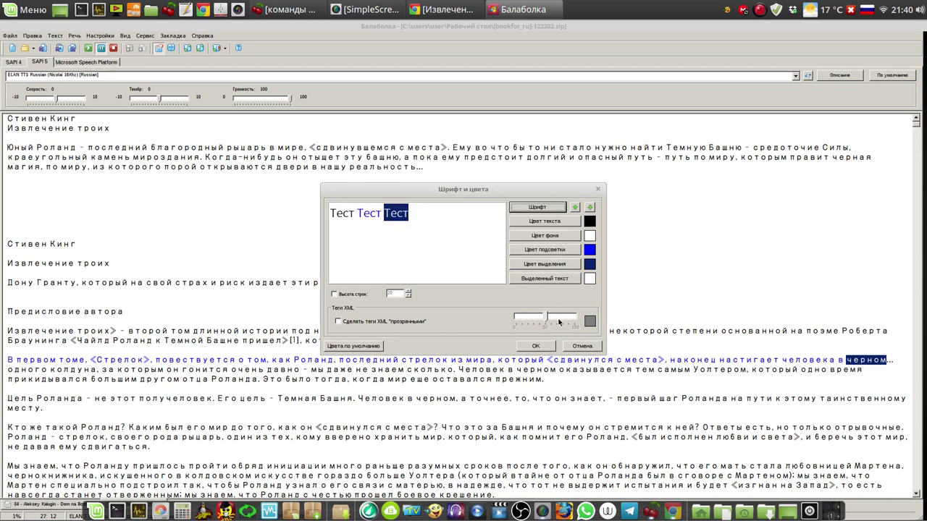
click(547, 348)
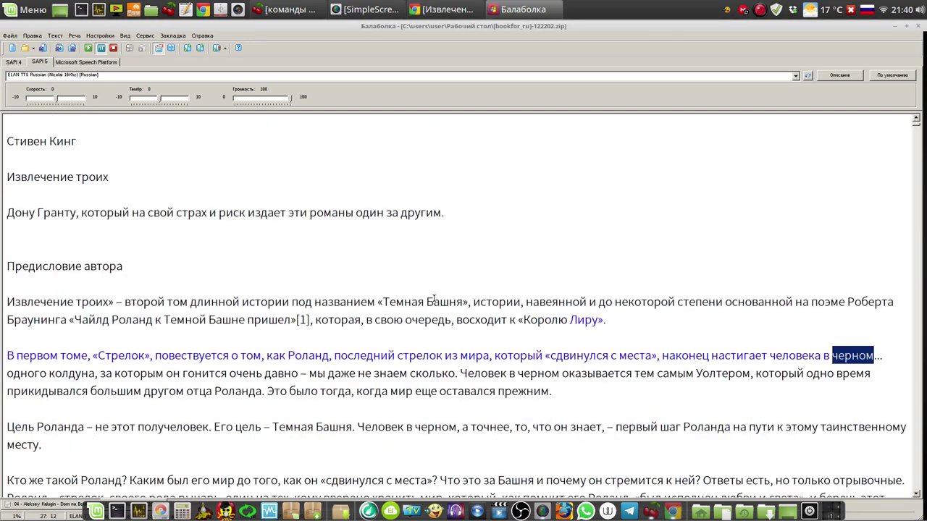
scroll(434, 297, down, 5)
scroll(434, 298, up, 9)
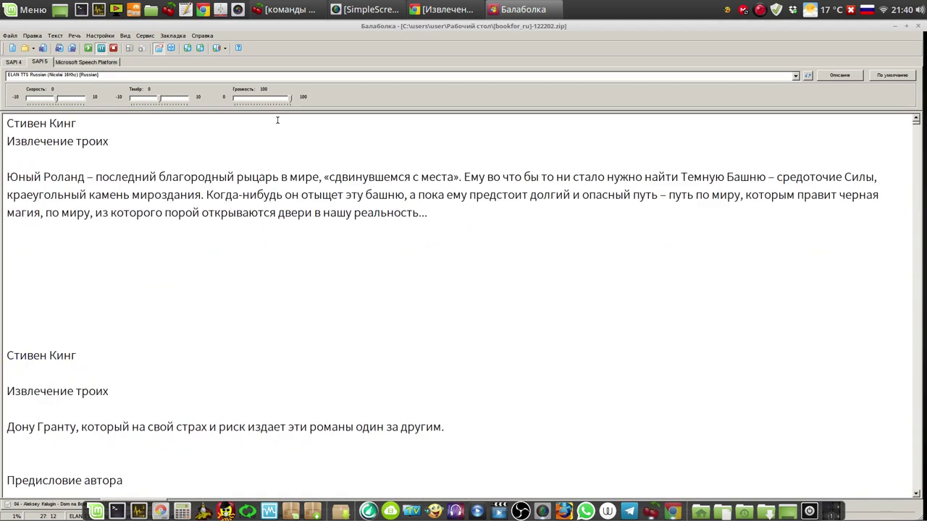
Set the background color of the book text to light gray (192, 192, 192).
click(125, 38)
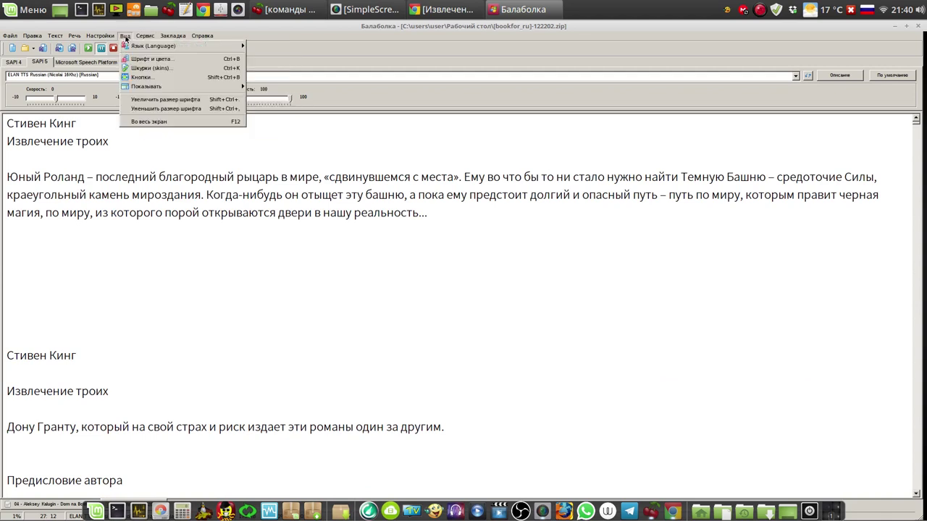
click(148, 59)
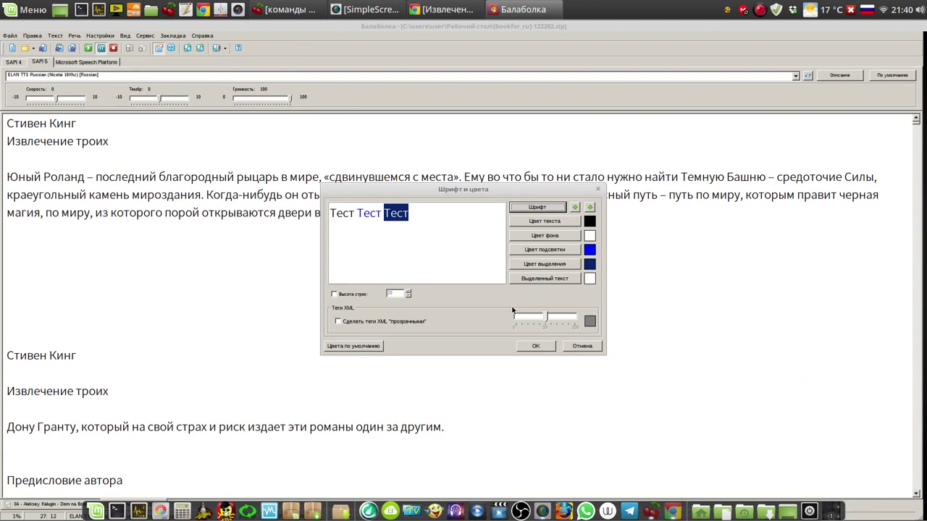
click(562, 236)
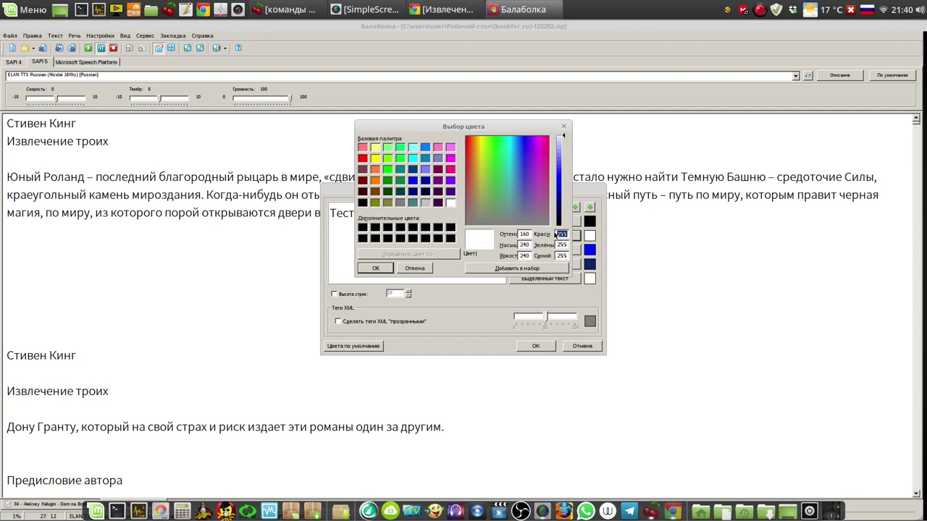
click(425, 203)
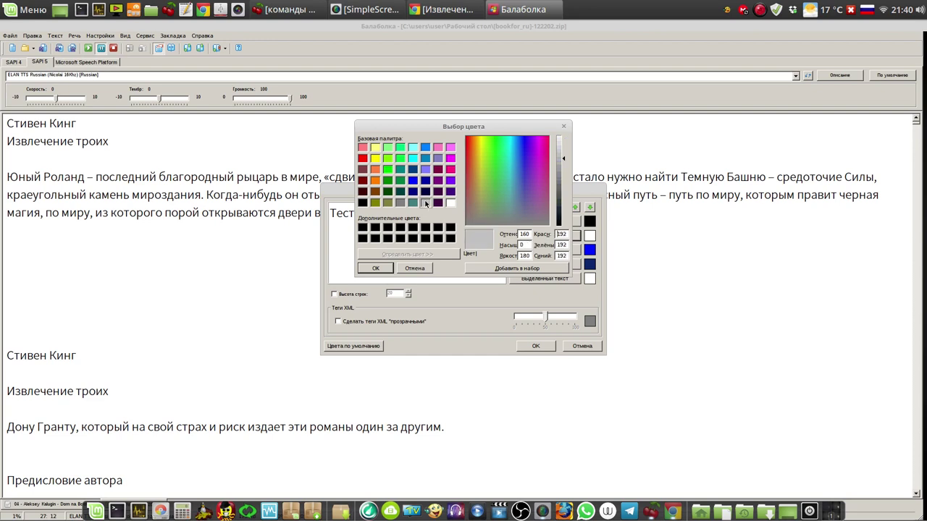
click(387, 270)
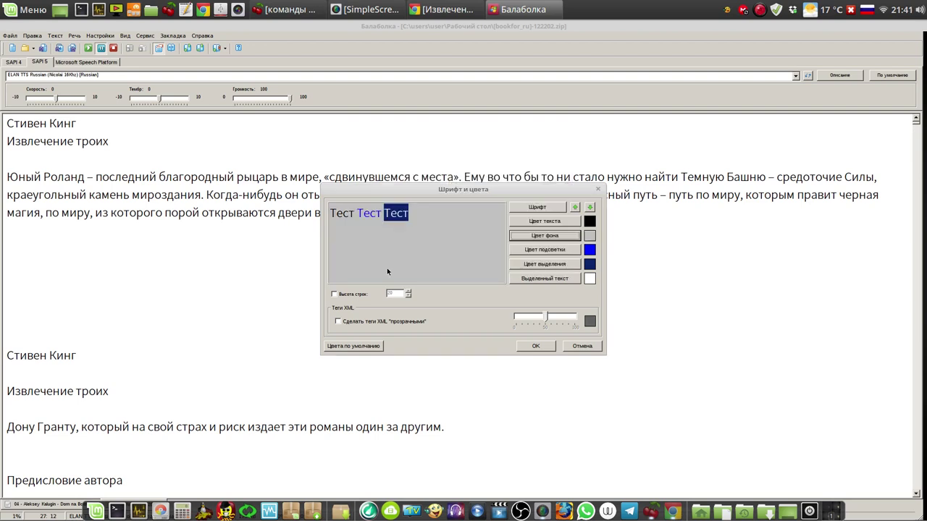
click(546, 346)
click(512, 323)
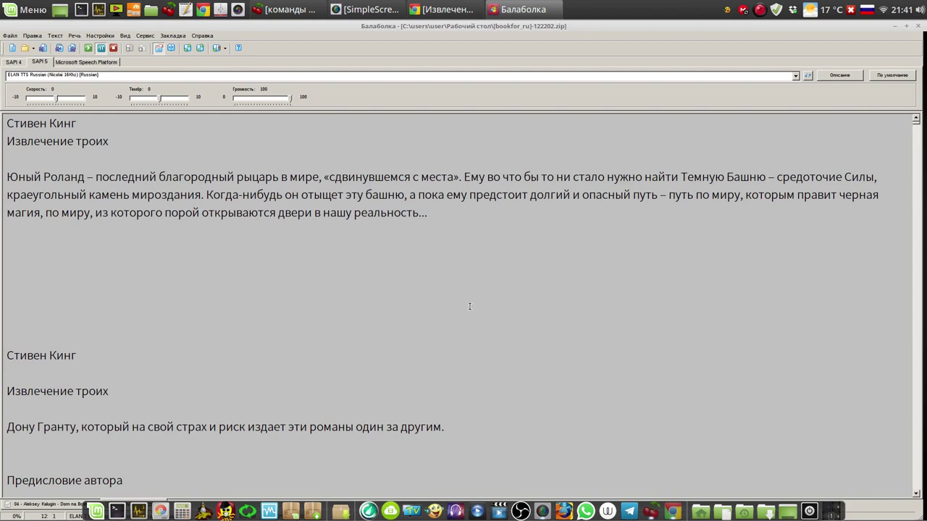
Restore the window size, resume reading the book aloud for a moment, and stop it before exiting Балаболка.
click(906, 27)
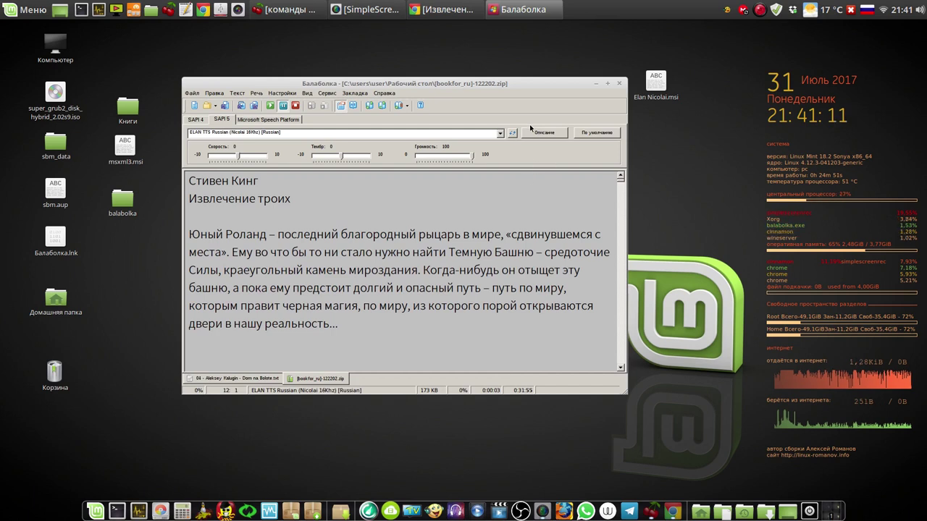
click(189, 233)
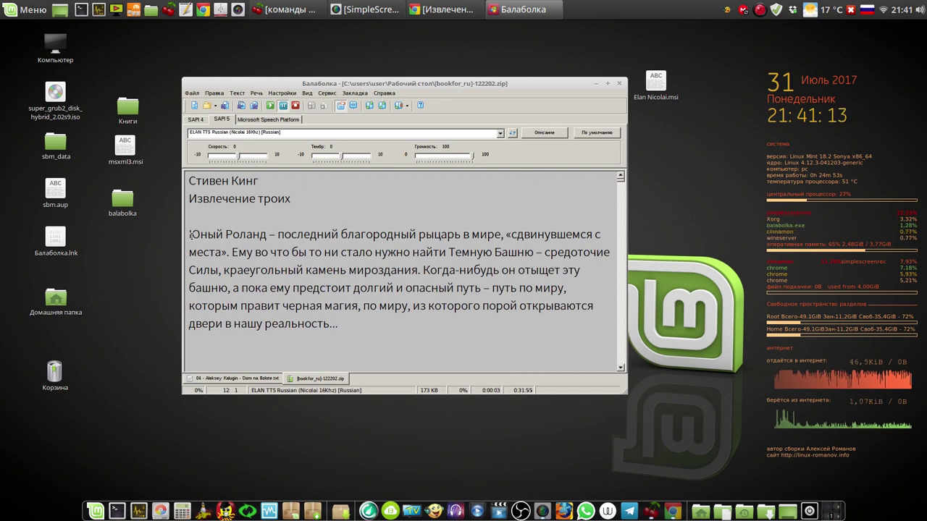
click(270, 106)
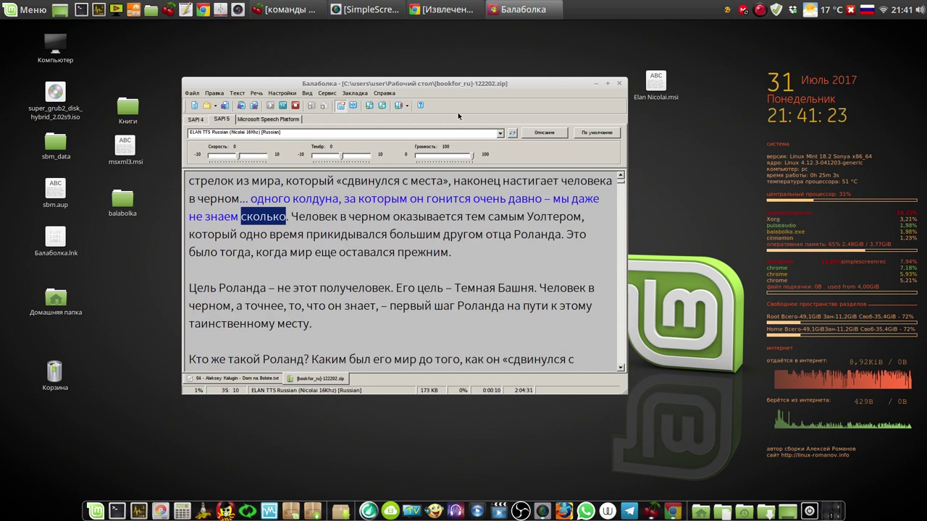
click(283, 106)
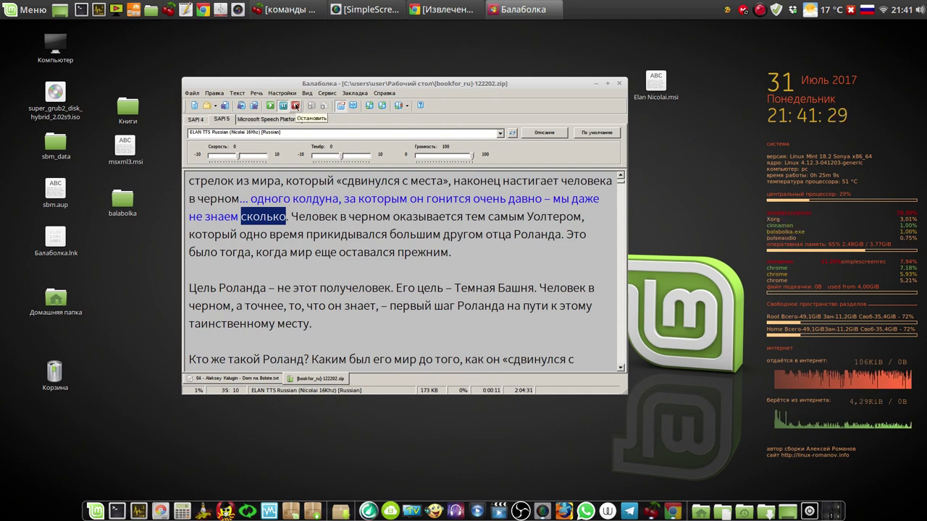
click(295, 106)
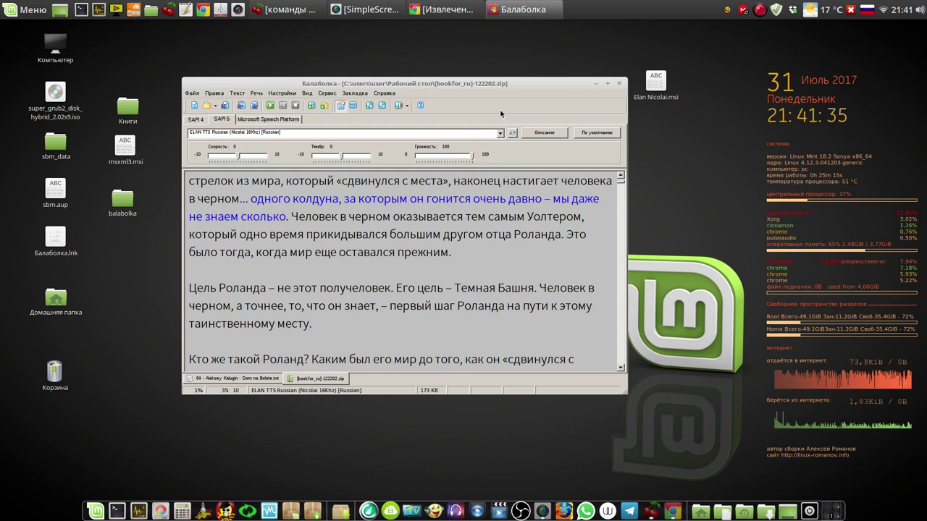
click(618, 84)
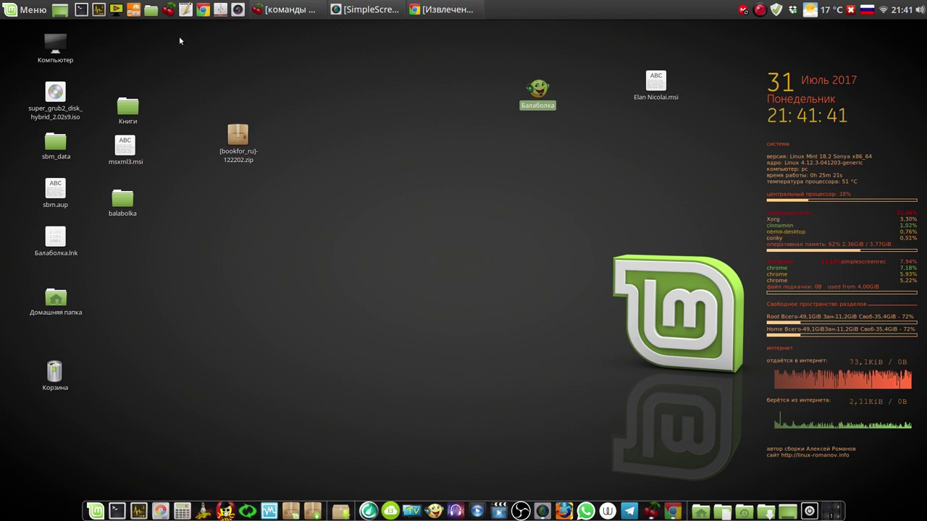
Open the .wine folder from the home folder as root, authenticating with the account password.
click(152, 10)
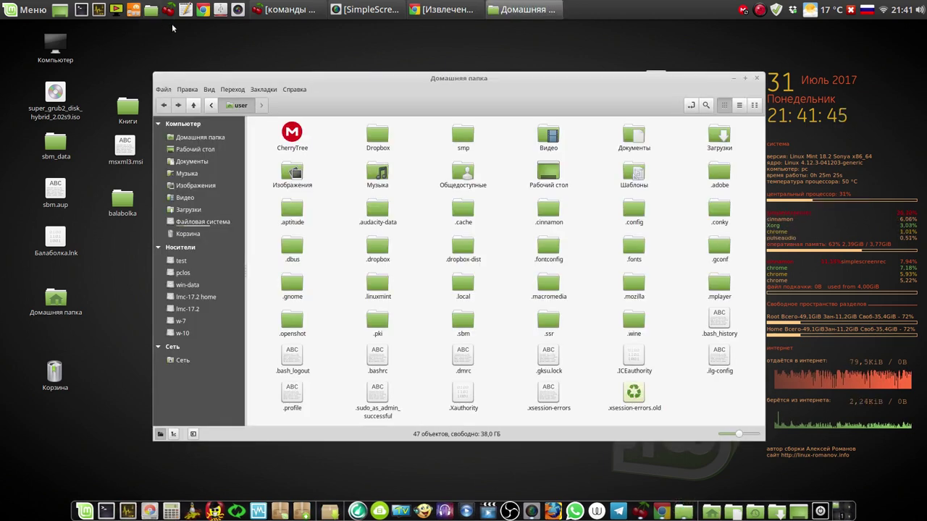
right_click(634, 321)
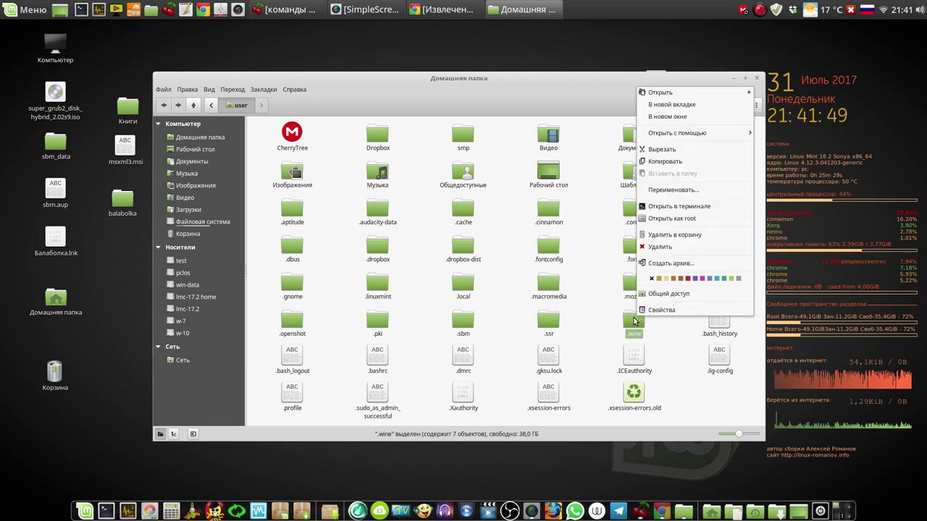
click(670, 220)
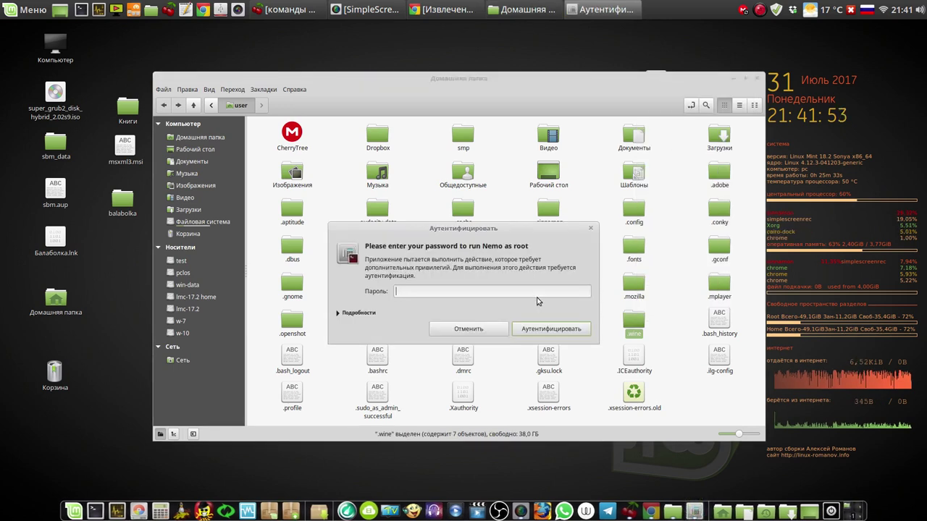
text(*)
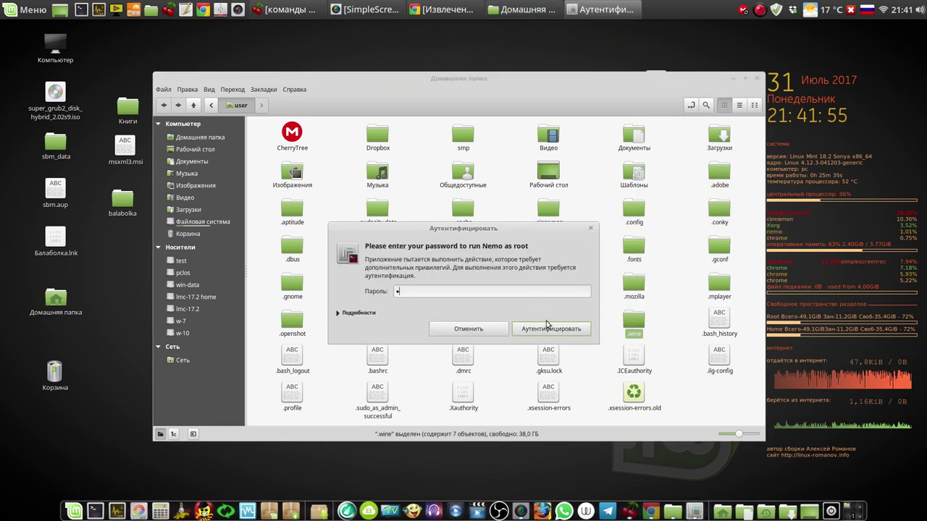
click(552, 329)
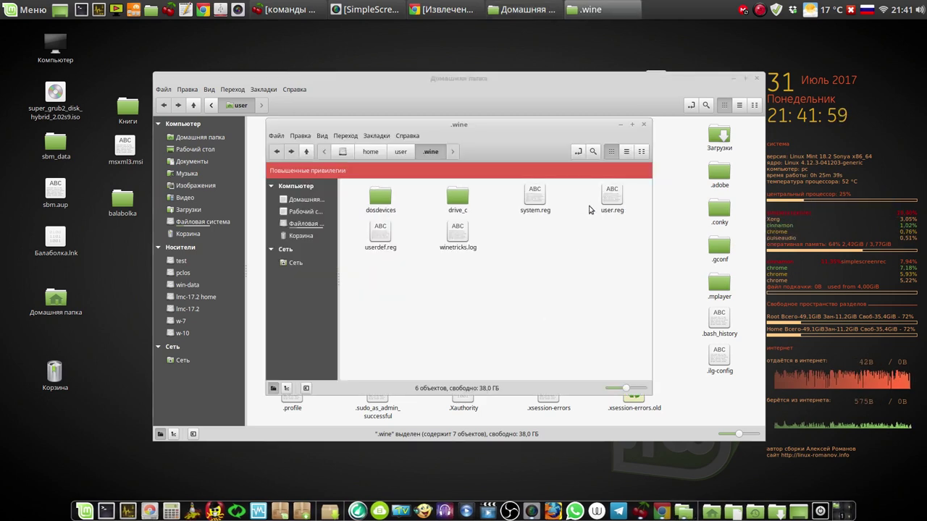
Search the .wine folder for winemenubuilder.
click(593, 152)
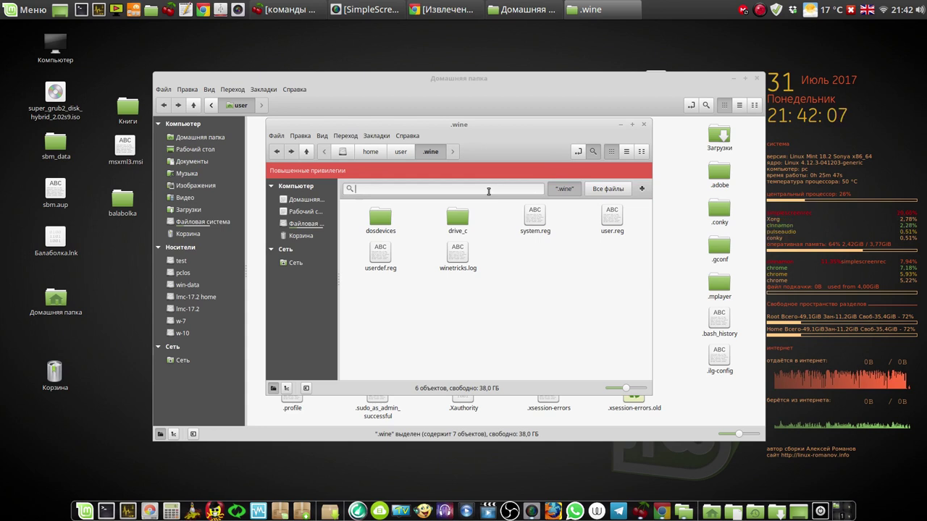
text(wi)
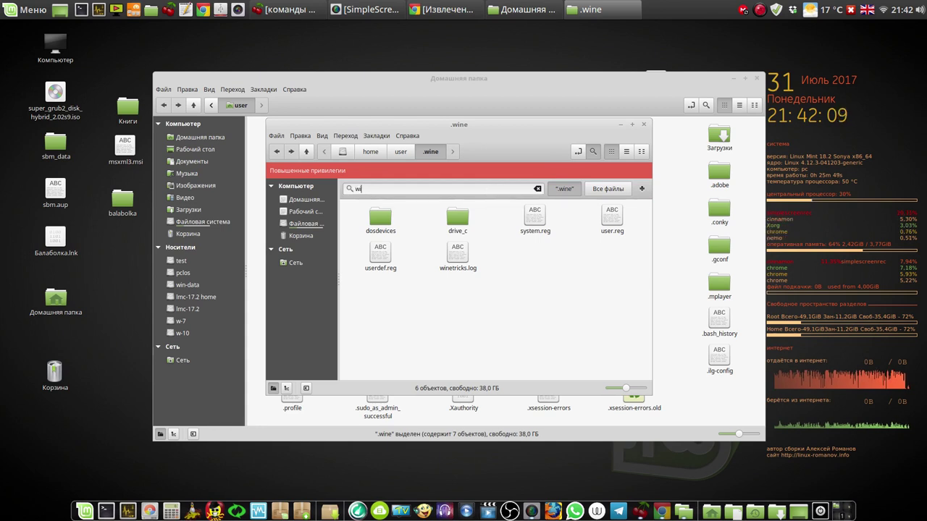
text(nw)
key(BackSpace)
text(e)
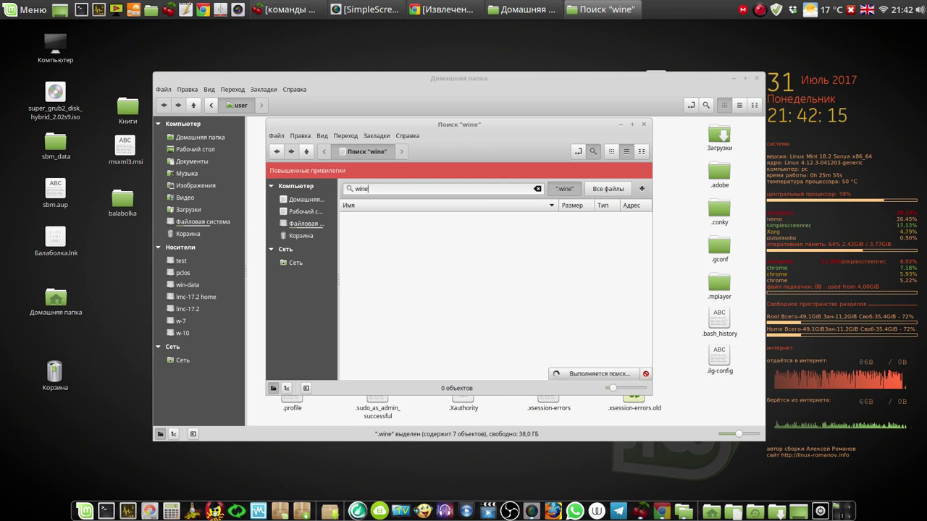
text(m)
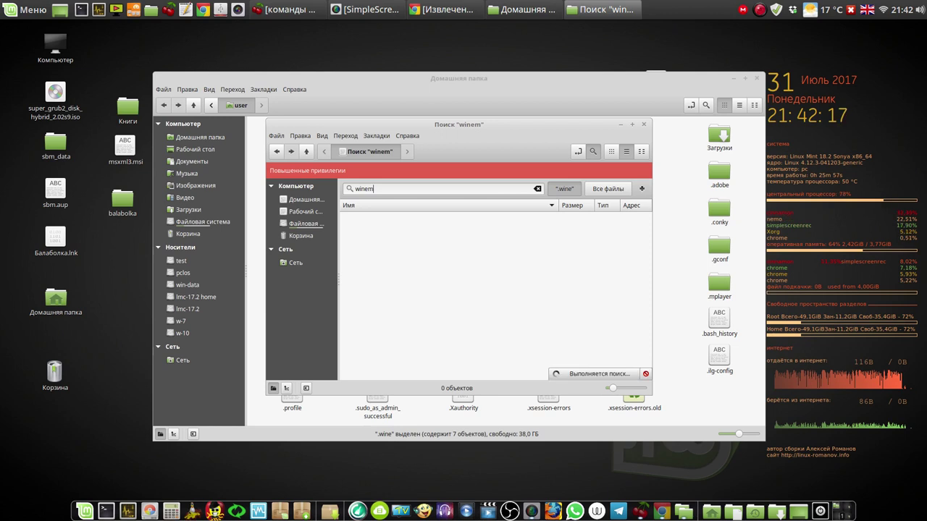
text(wnu)
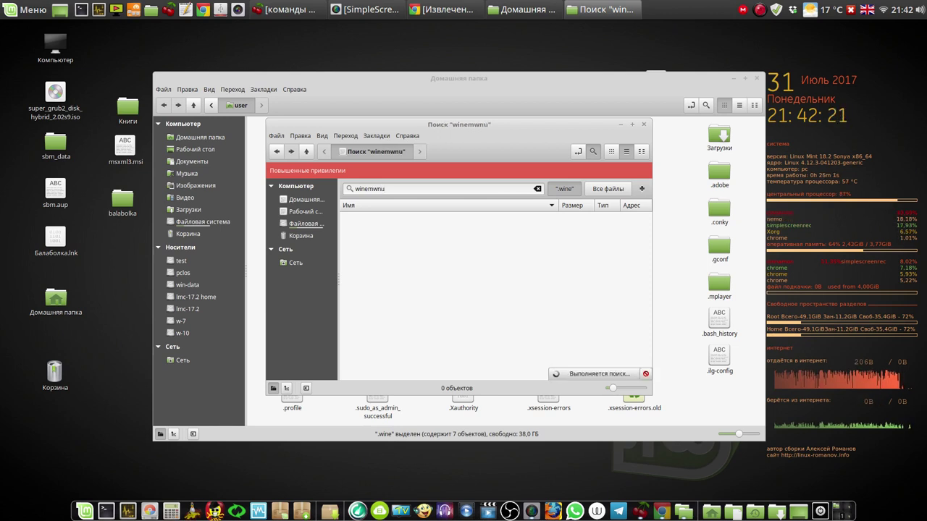
key(BackSpace)
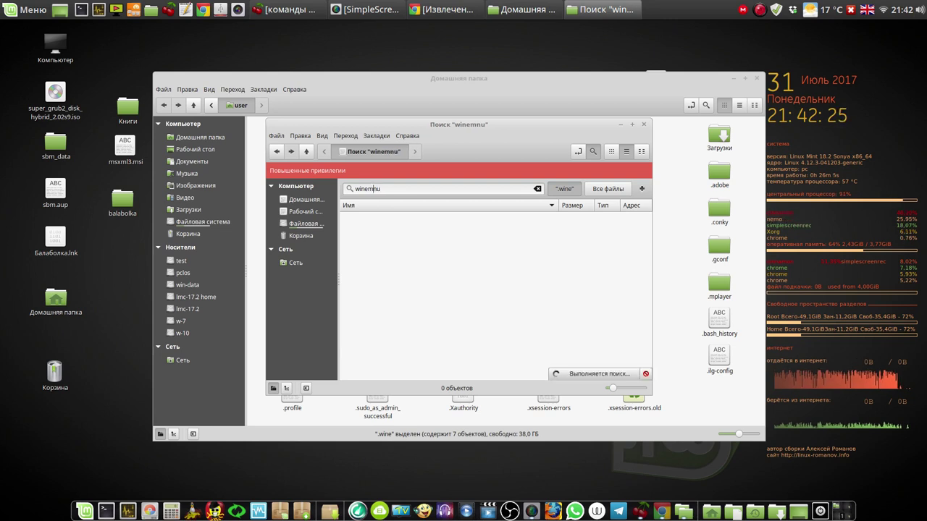
text(en)
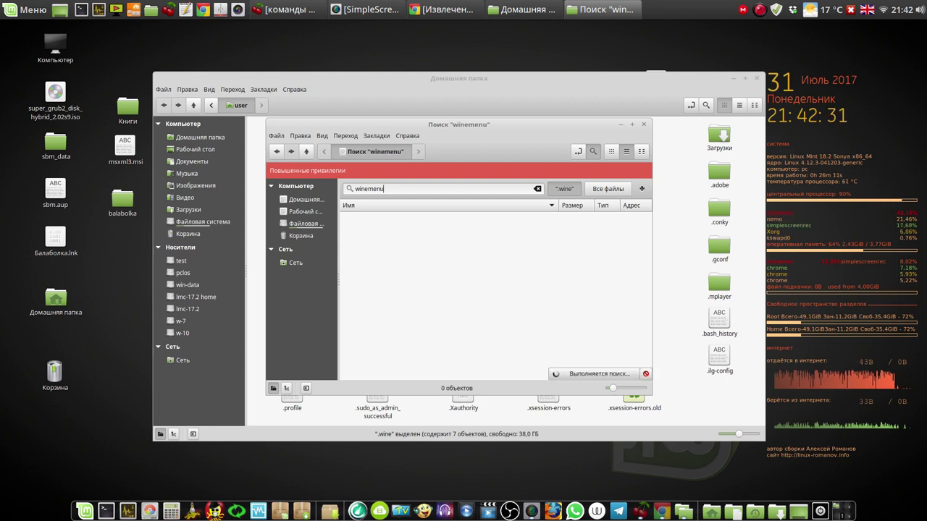
text(ubui)
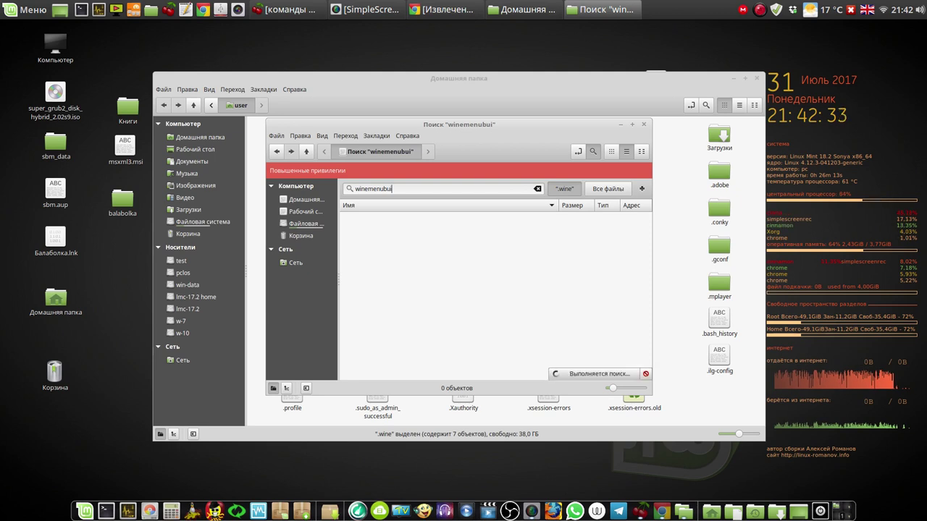
text(lder)
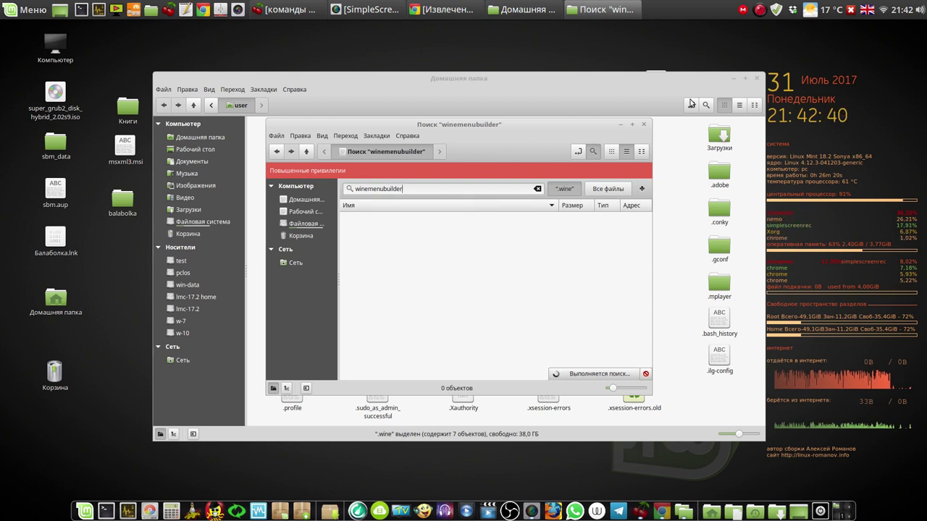
click(760, 10)
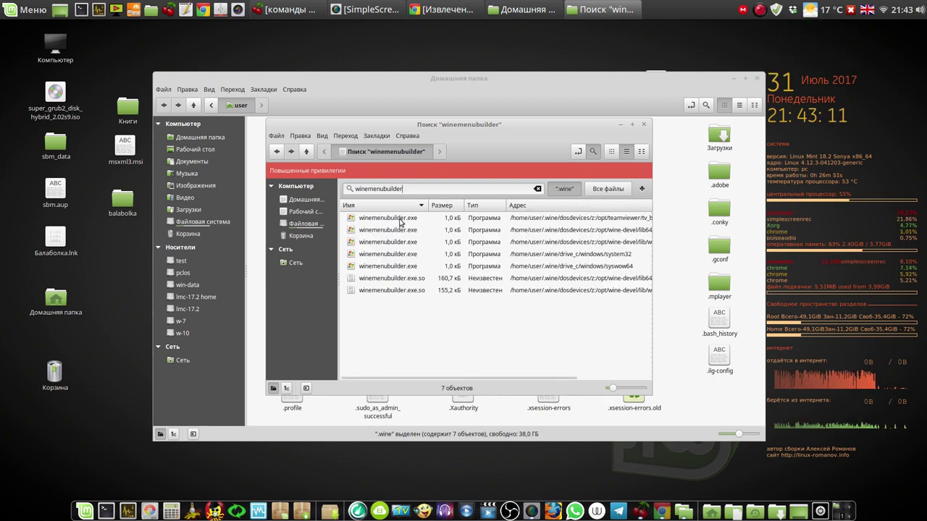
Permanently delete all the winemenubuilder files found in the search and close both file manager windows.
click(400, 220)
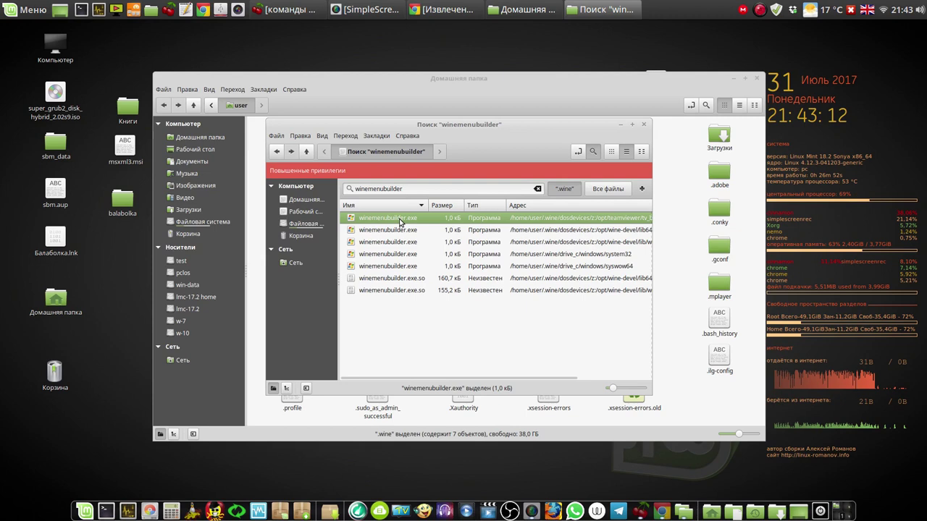
click(300, 137)
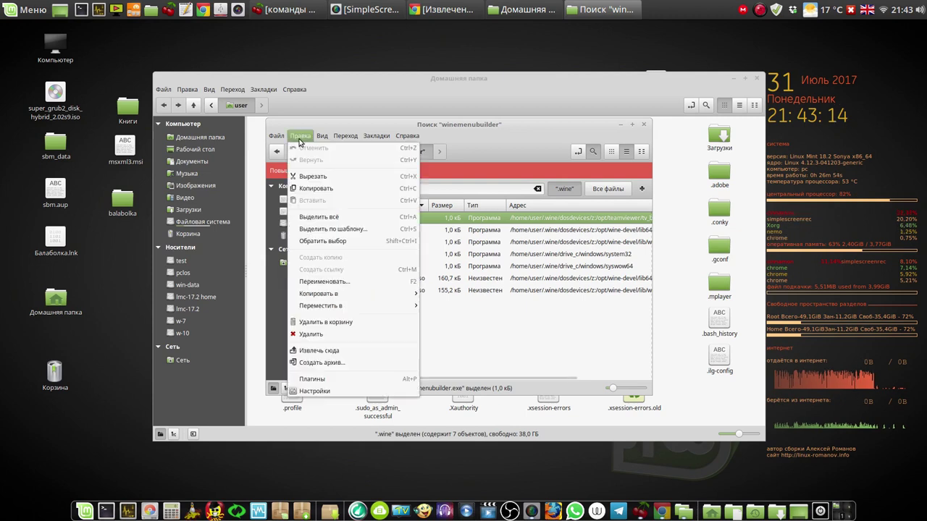
click(324, 218)
right_click(404, 231)
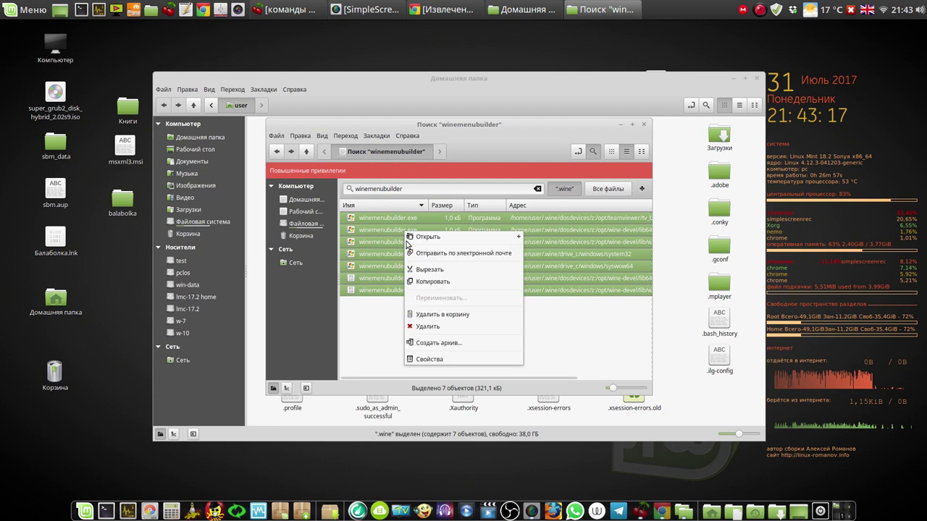
click(437, 326)
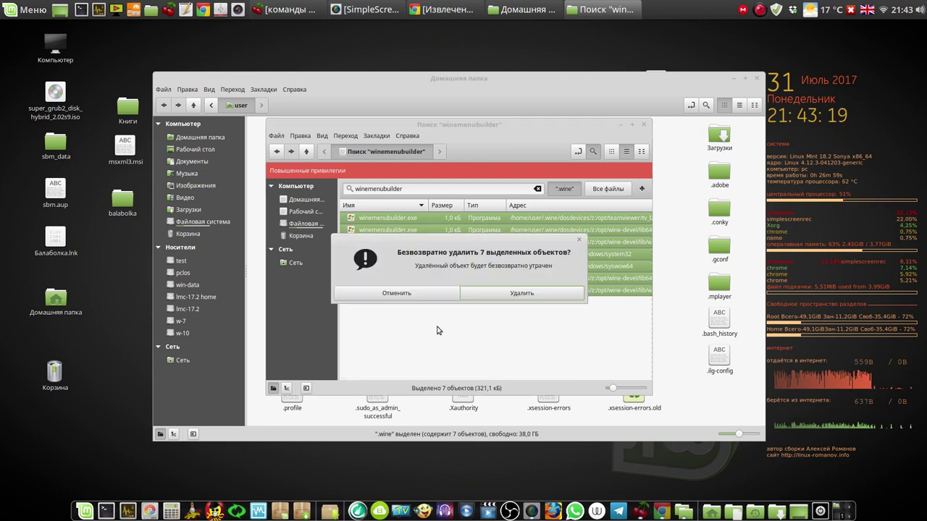
click(519, 296)
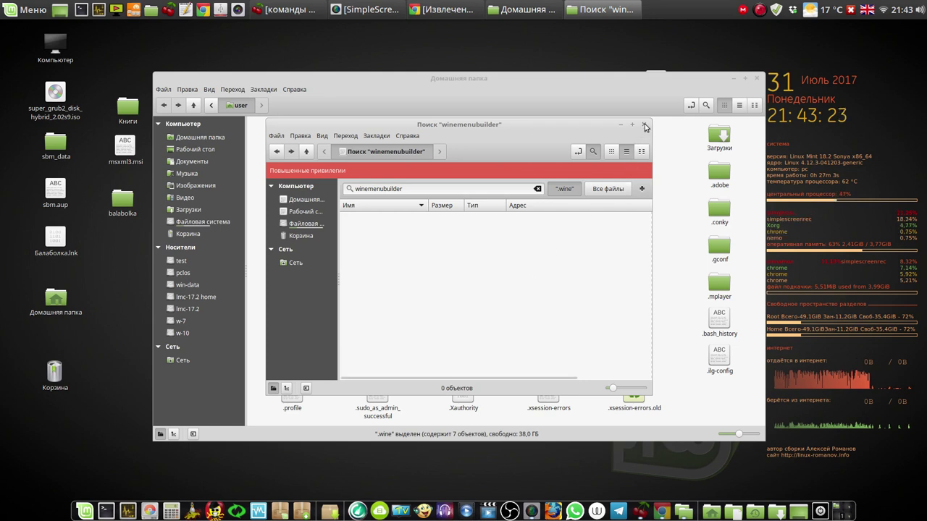
click(645, 126)
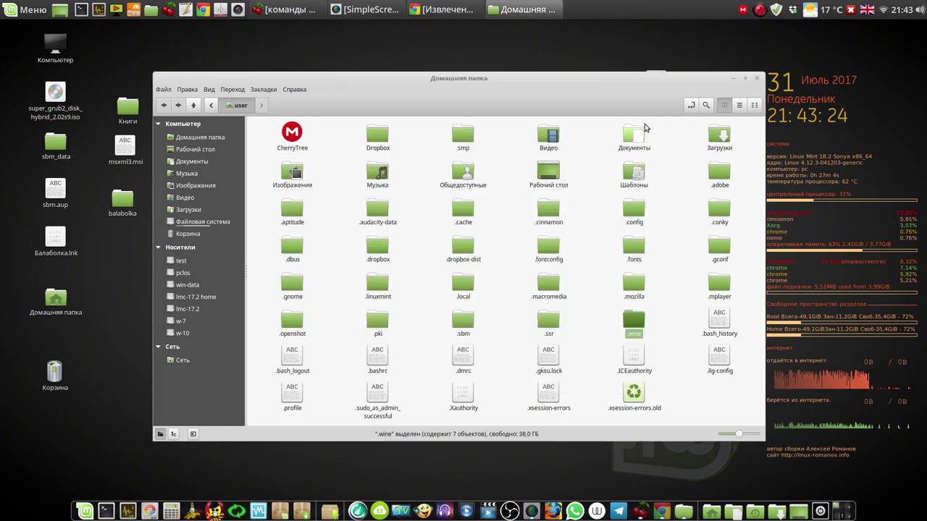
click(757, 78)
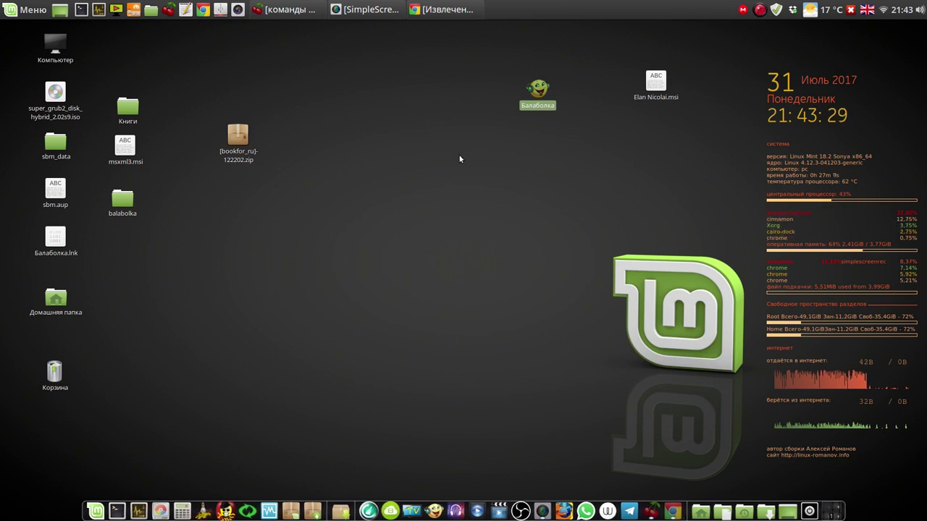
Launch Балаболка from the desktop, restore its window from full screen, and move it beside its desktop icon.
double_click(538, 90)
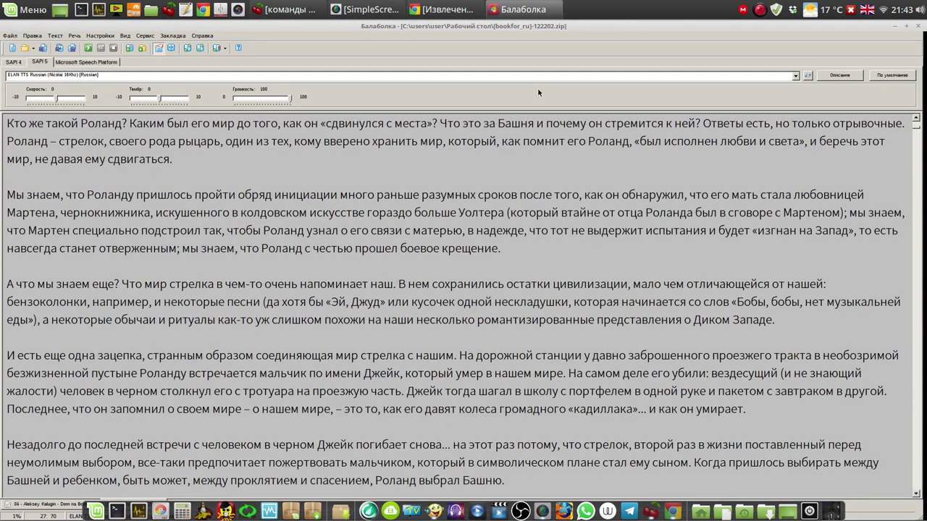
click(905, 26)
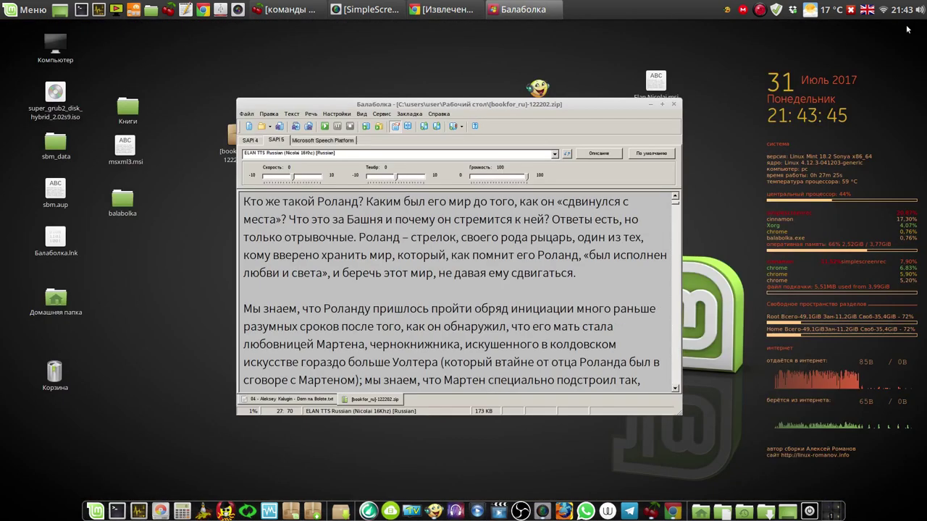
drag(543, 110, 386, 59)
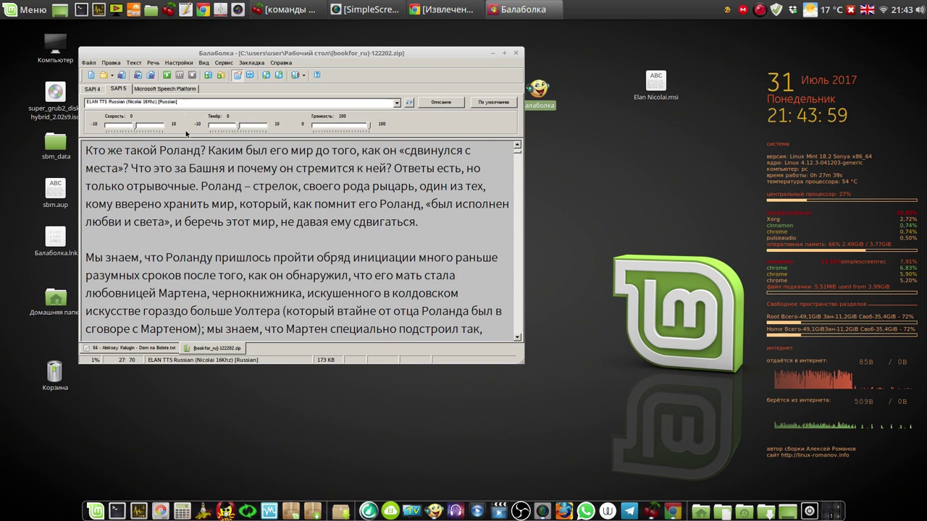
Select the passage from the paragraph about Roland, review the available speech, editing and settings commands, and clear the selection.
drag(81, 145, 119, 249)
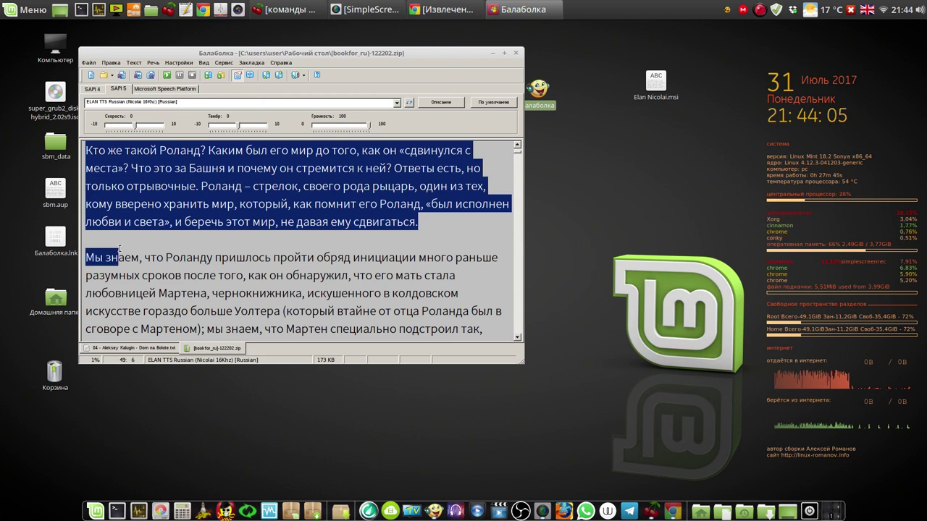
click(153, 63)
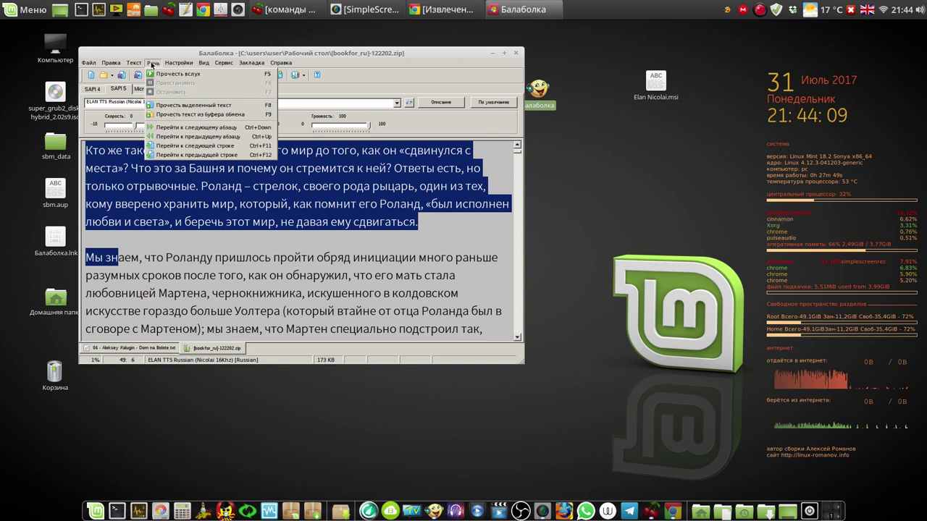
mouse_move(136, 62)
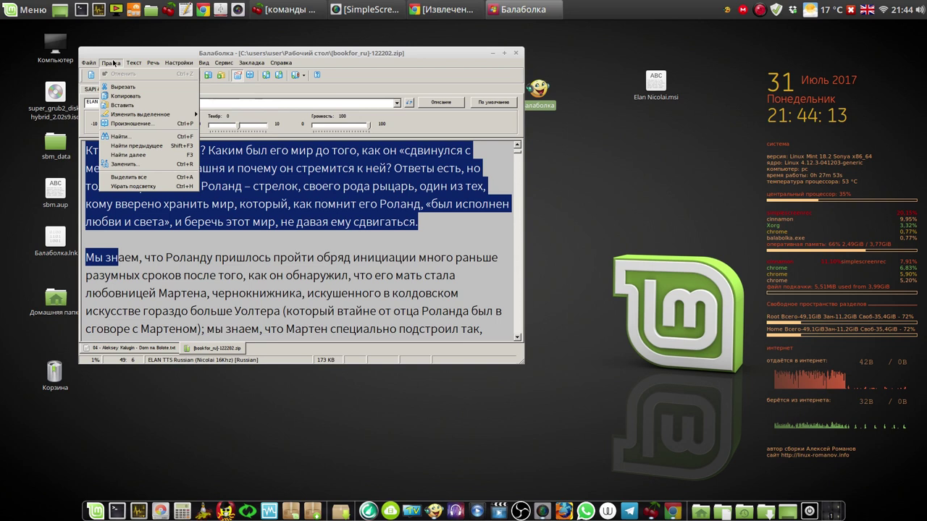
mouse_move(178, 62)
mouse_move(210, 74)
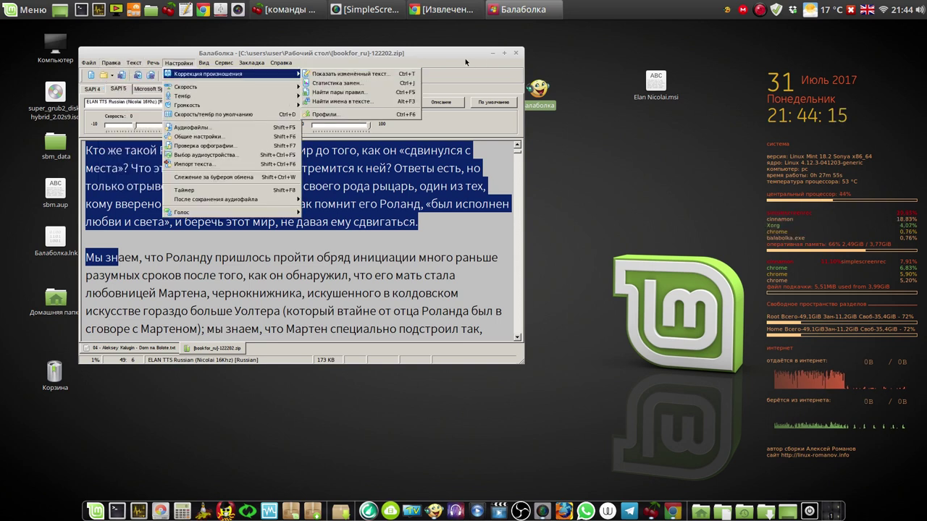
click(465, 58)
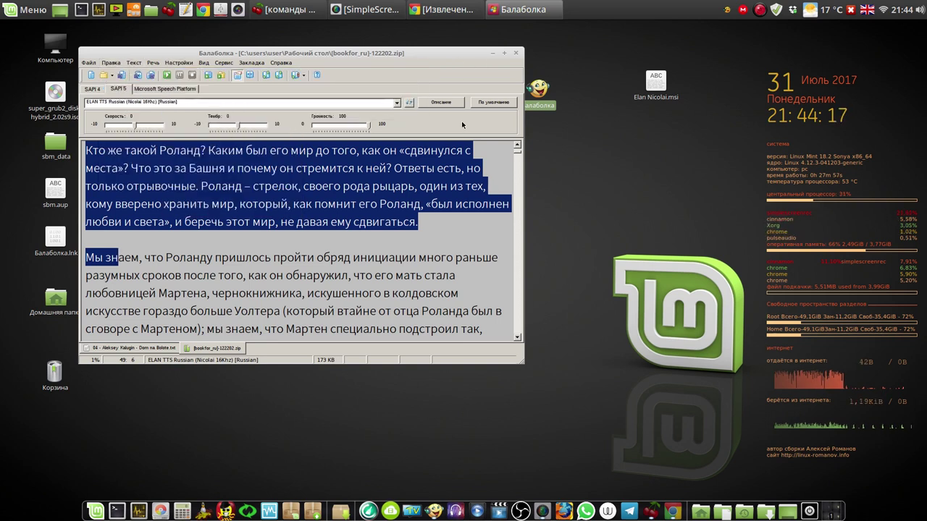
click(354, 256)
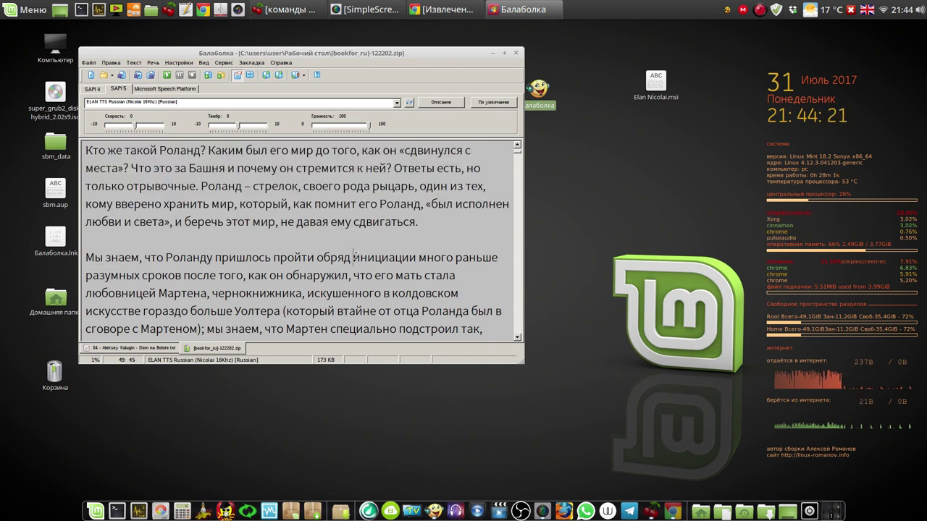